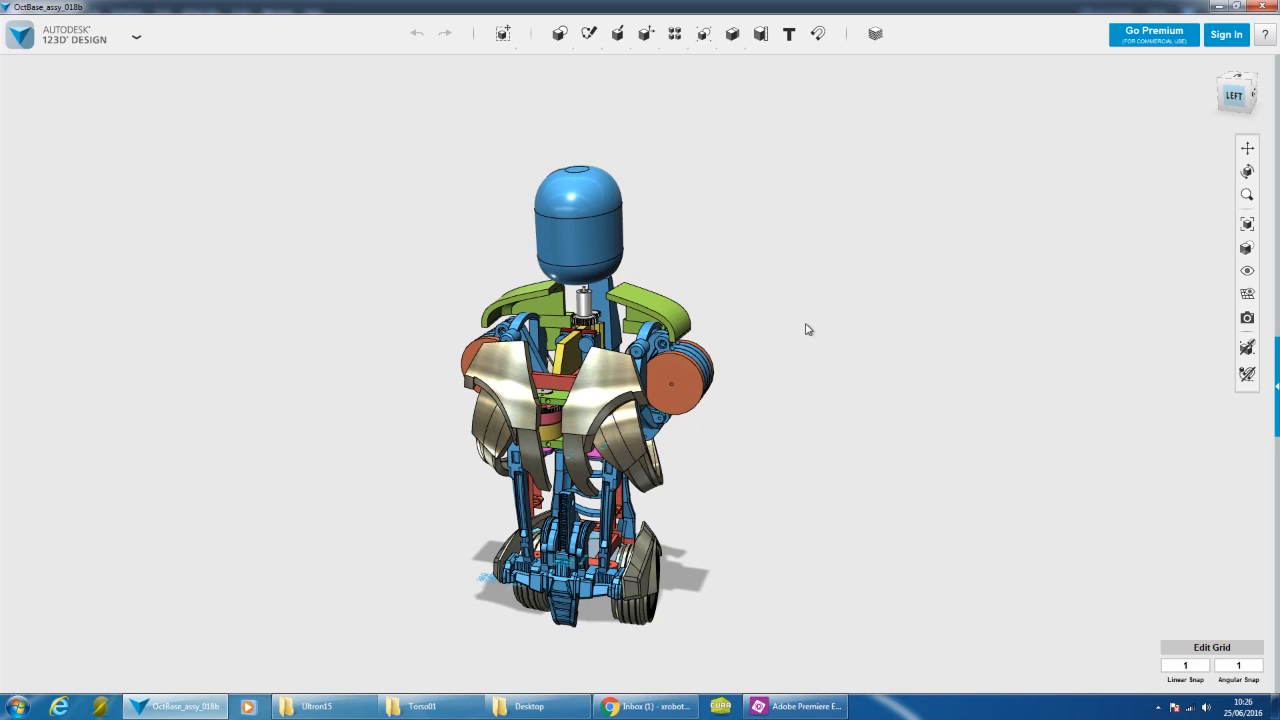
# - Examine the full robot assembly from the front and side, focusing on the capsule-shaped head above the shoulders
pyautogui.scroll(5, 595, 225)
pyautogui.scroll(-6, 726, 270)
pyautogui.moveTo(727, 271); pyautogui.dragTo(690, 276, button='middle')
pyautogui.moveTo(741, 285); pyautogui.dragTo(711, 280, button='right')
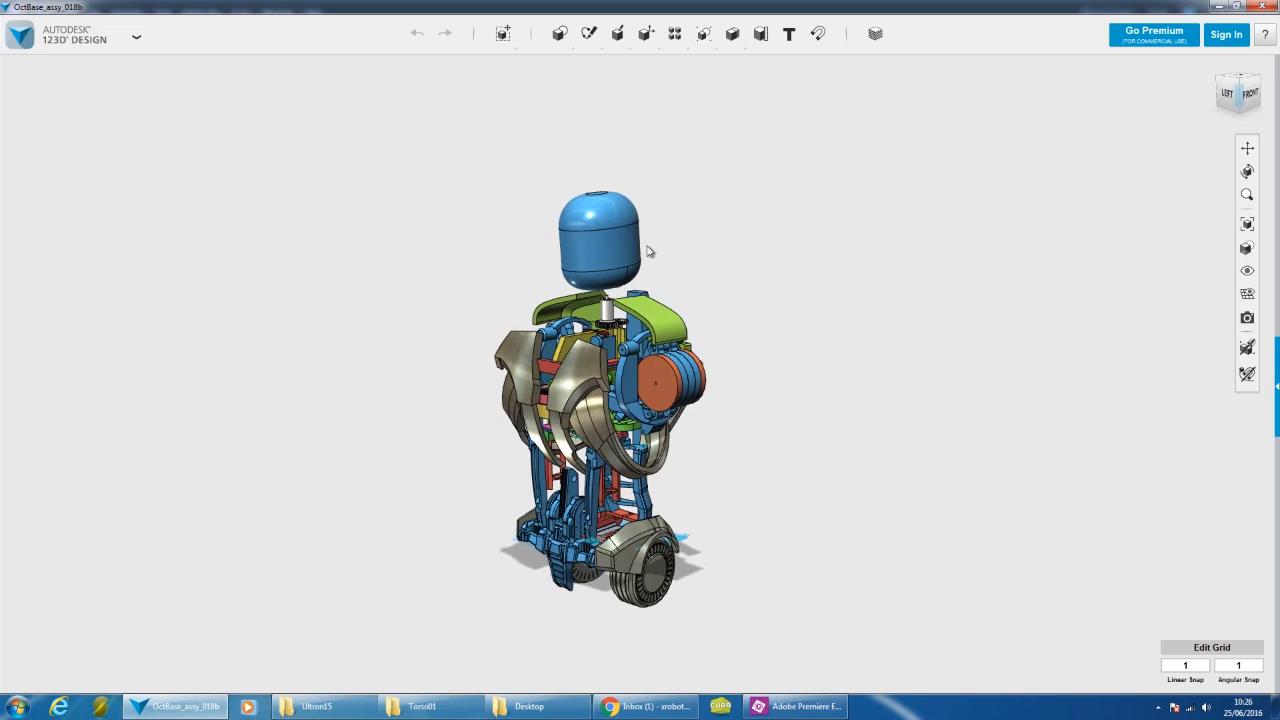
pyautogui.scroll(2, 647, 251)
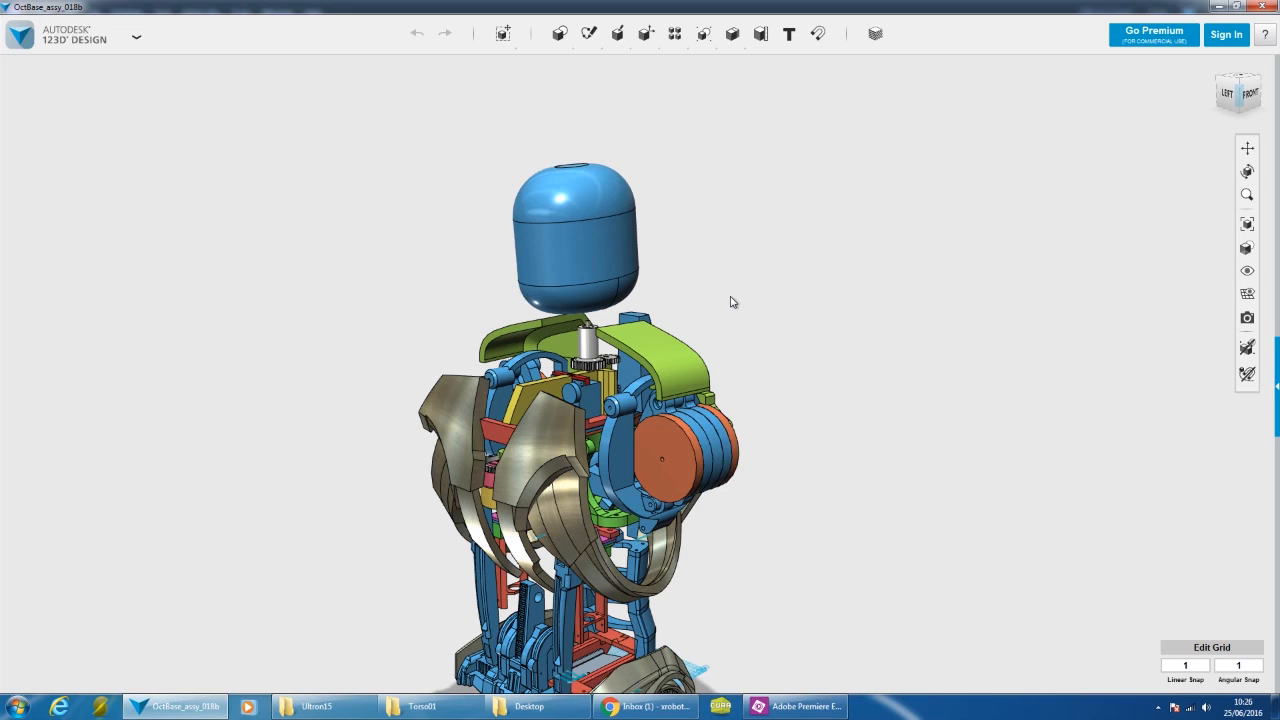
pyautogui.moveTo(688, 301); pyautogui.dragTo(774, 300, button='middle')
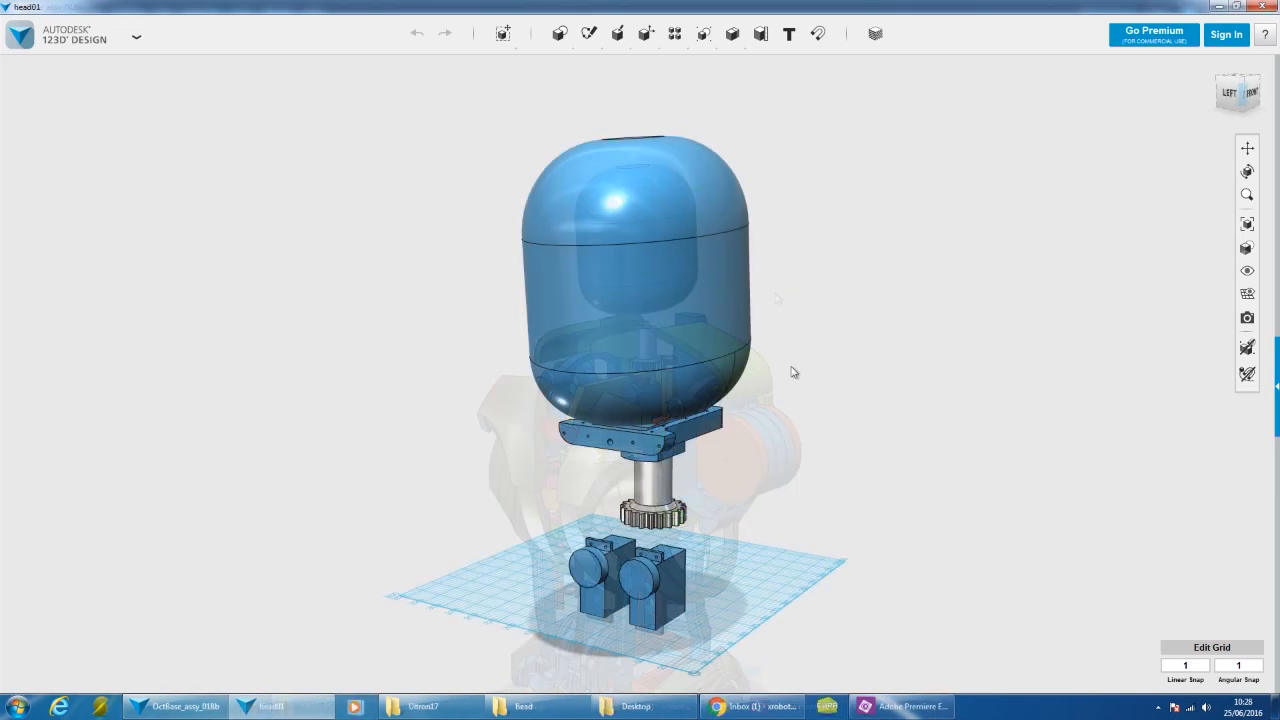
# - Examine the head capsule in head01 with its mounting bracket, neck shaft, gear and the two servos beneath
pyautogui.moveTo(804, 450)
pyautogui.mouseDown(button='right')
pyautogui.moveTo(797, 423)
pyautogui.moveTo(794, 446)
pyautogui.mouseUp(button='right')
pyautogui.moveTo(794, 446); pyautogui.dragTo(789, 393, button='middle')
pyautogui.scroll(2, 631, 376)
pyautogui.scroll(3, 631, 380)
pyautogui.moveTo(807, 393); pyautogui.dragTo(674, 427, button='right')
pyautogui.moveTo(822, 473); pyautogui.dragTo(695, 420, button='right')
pyautogui.scroll(-3, 800, 422)
pyautogui.scroll(3, 645, 413)
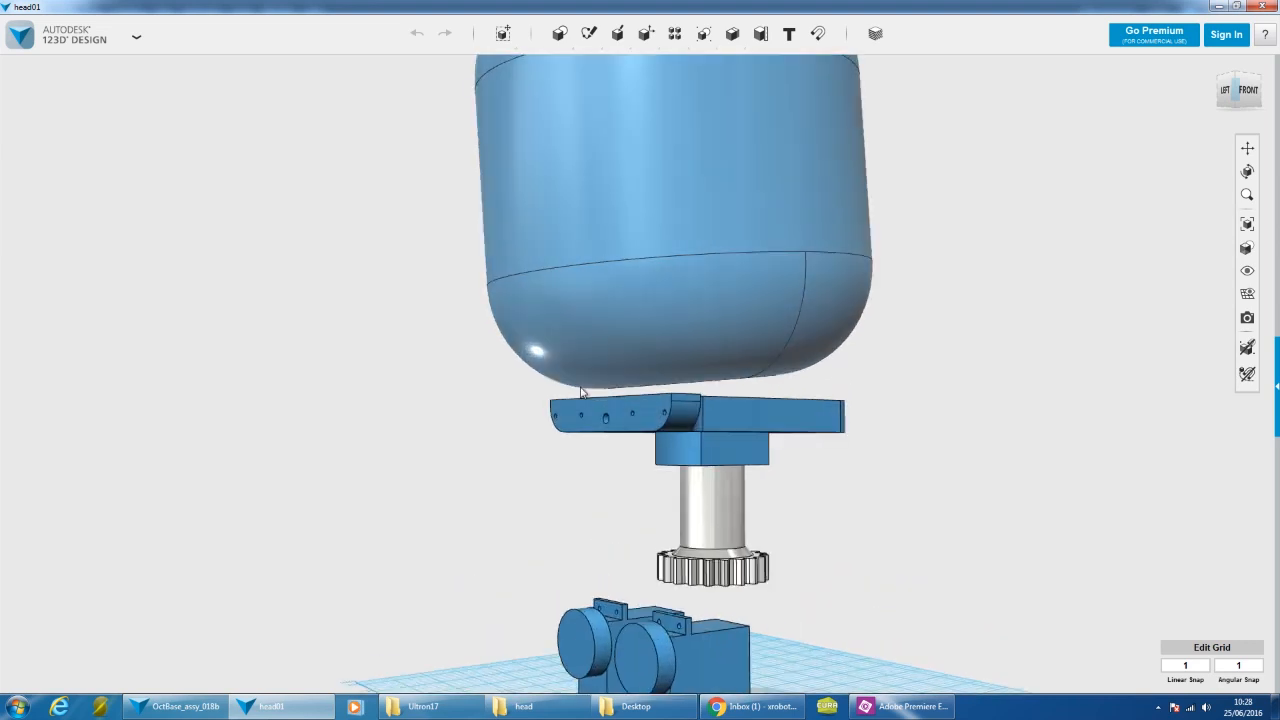
pyautogui.click(790, 416)
pyautogui.moveTo(893, 462)
pyautogui.mouseDown(button='right')
pyautogui.moveTo(877, 491)
pyautogui.moveTo(771, 486)
pyautogui.moveTo(903, 480)
pyautogui.mouseUp(button='right')
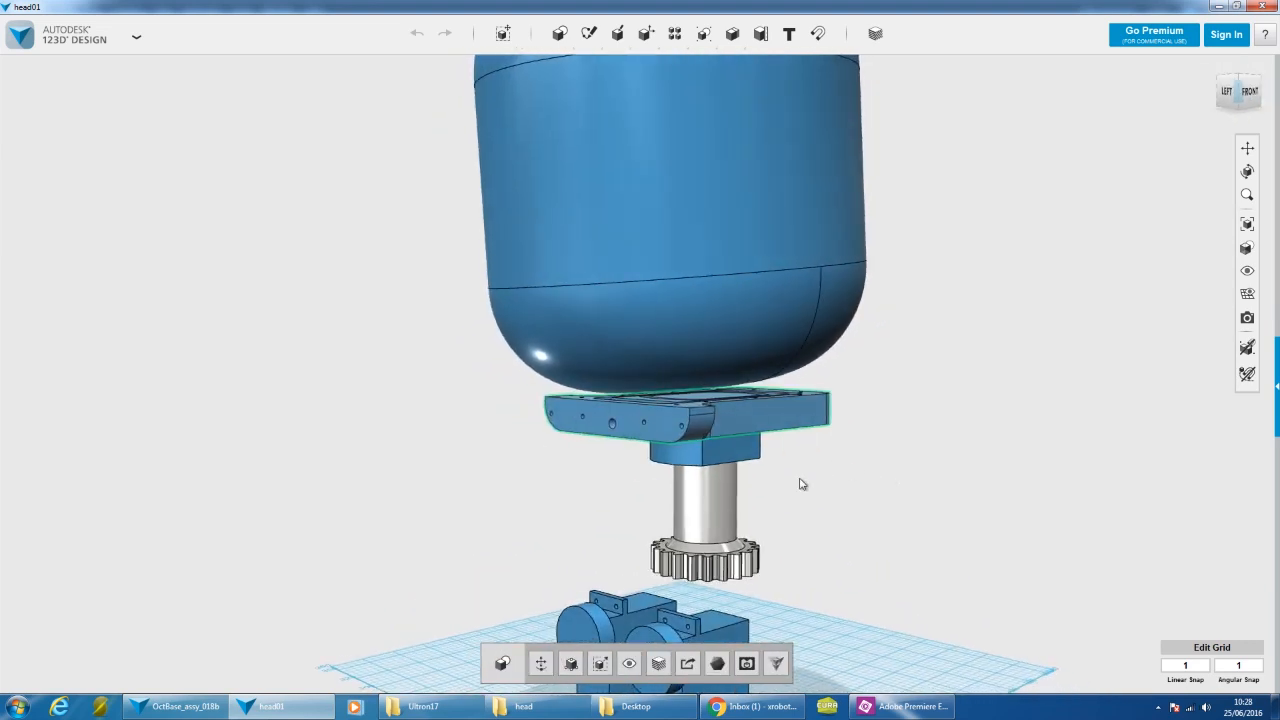
pyautogui.moveTo(800, 479); pyautogui.dragTo(838, 486, button='right')
pyautogui.scroll(-3, 833, 422)
pyautogui.click(903, 402)
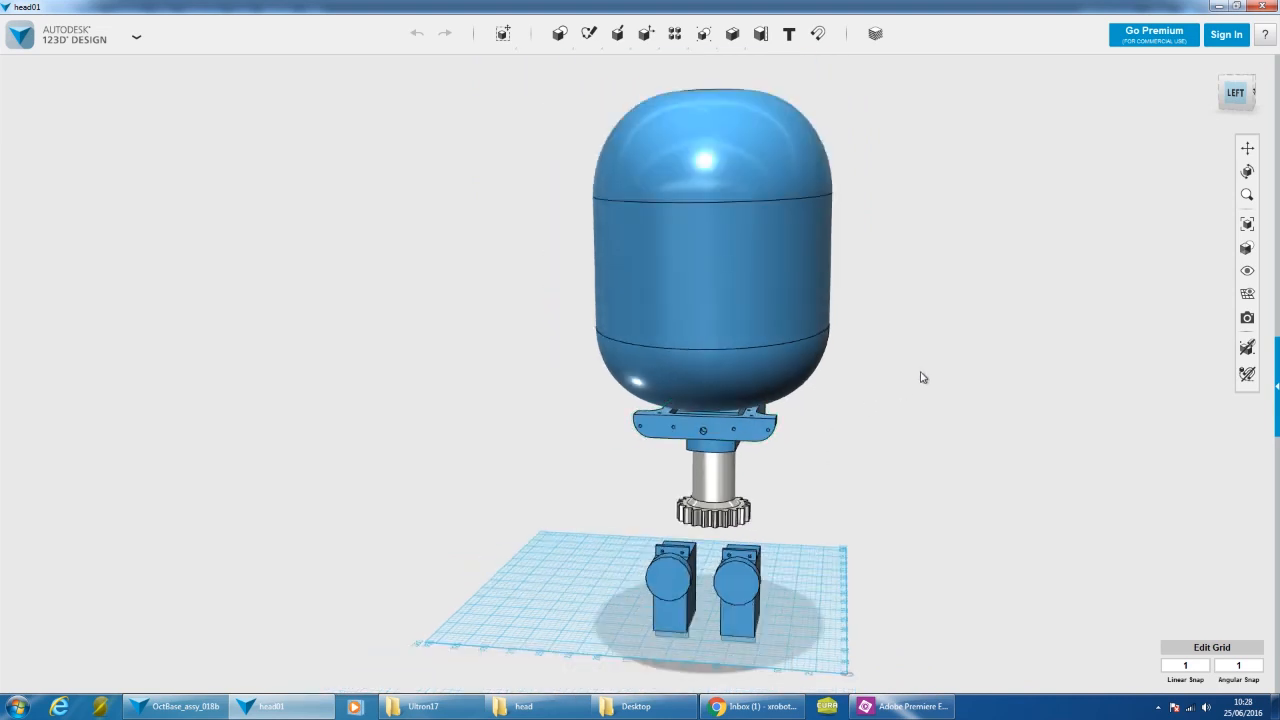
pyautogui.moveTo(867, 368); pyautogui.dragTo(837, 366, button='middle')
pyautogui.moveTo(837, 341); pyautogui.dragTo(841, 353, button='right')
pyautogui.click(757, 363)
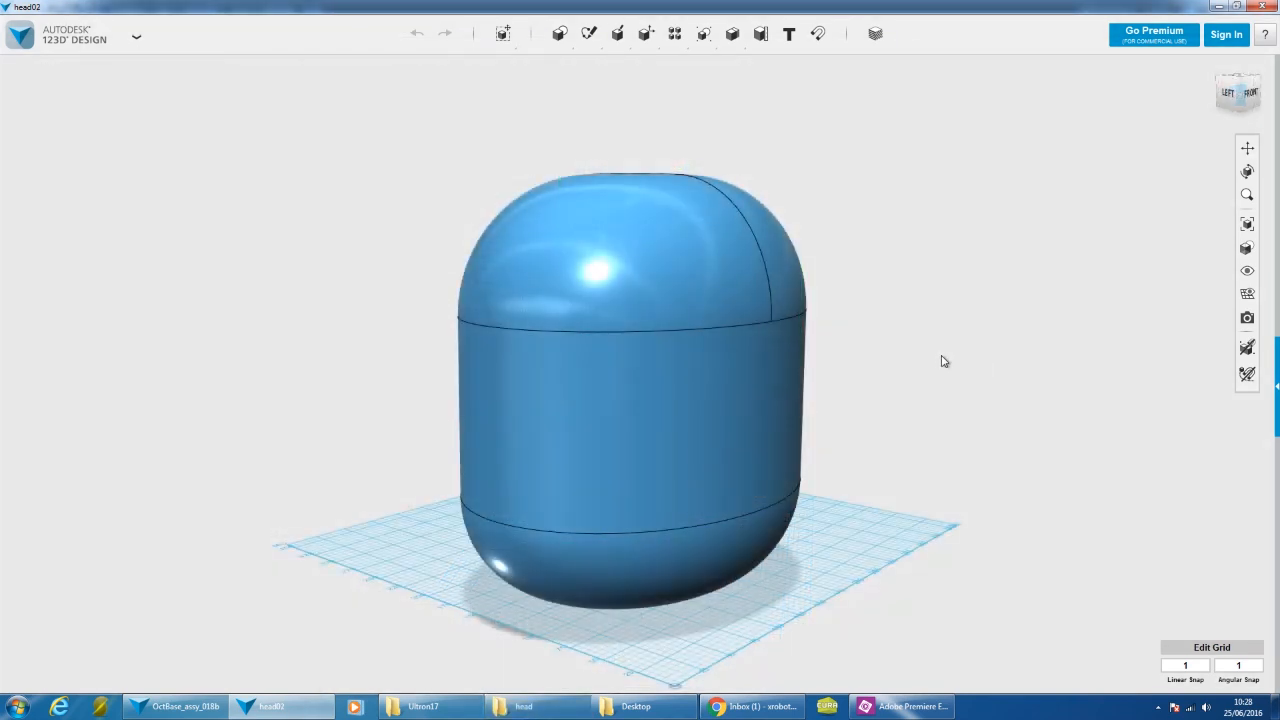
# - Examine the head capsule's slanted face surface and the elliptical cylinders through its lower sides
pyautogui.moveTo(860, 360); pyautogui.dragTo(858, 325, button='right')
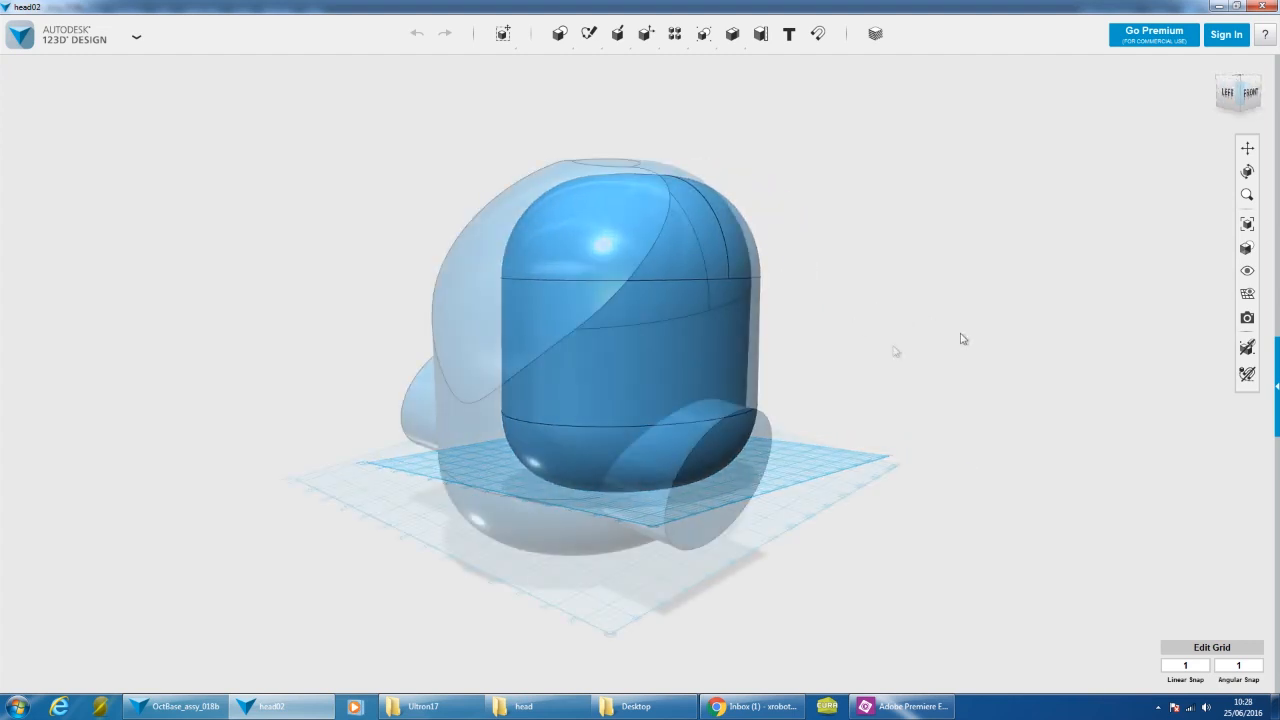
pyautogui.click(600, 226)
pyautogui.click(597, 225)
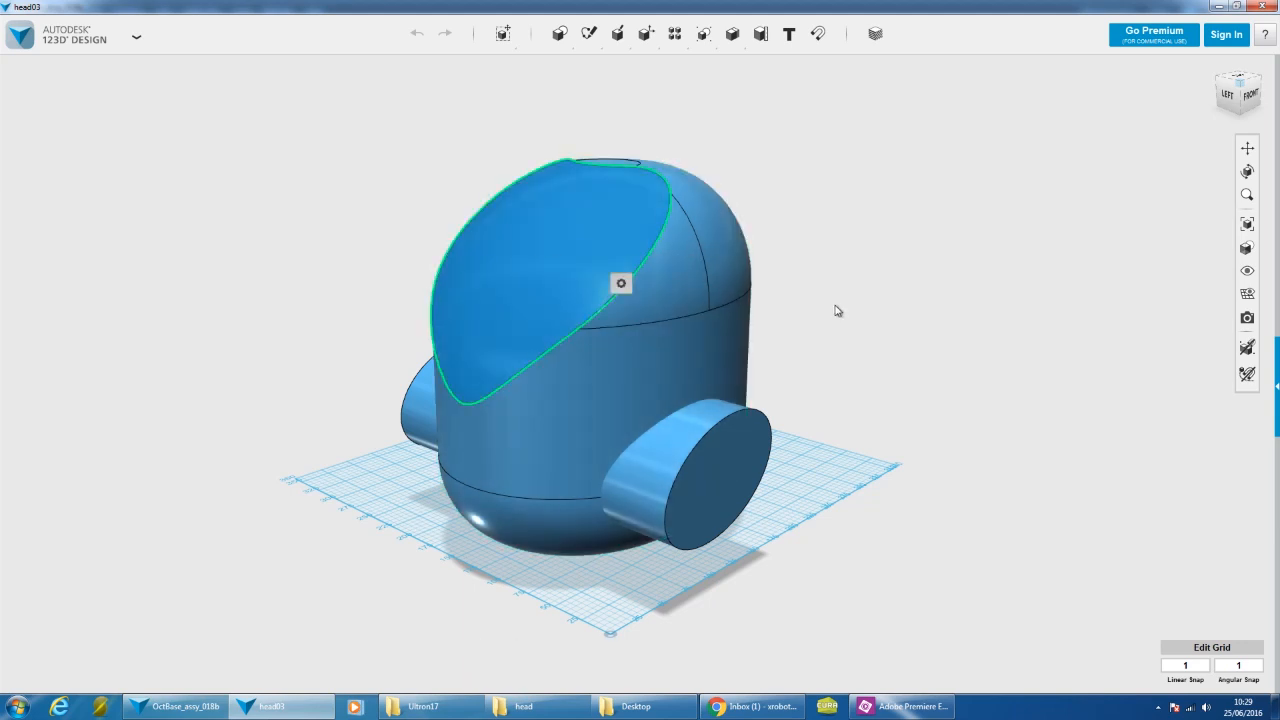
pyautogui.click(813, 257)
pyautogui.moveTo(800, 186)
pyautogui.mouseDown(button='right')
pyautogui.moveTo(920, 183)
pyautogui.moveTo(816, 198)
pyautogui.mouseUp(button='right')
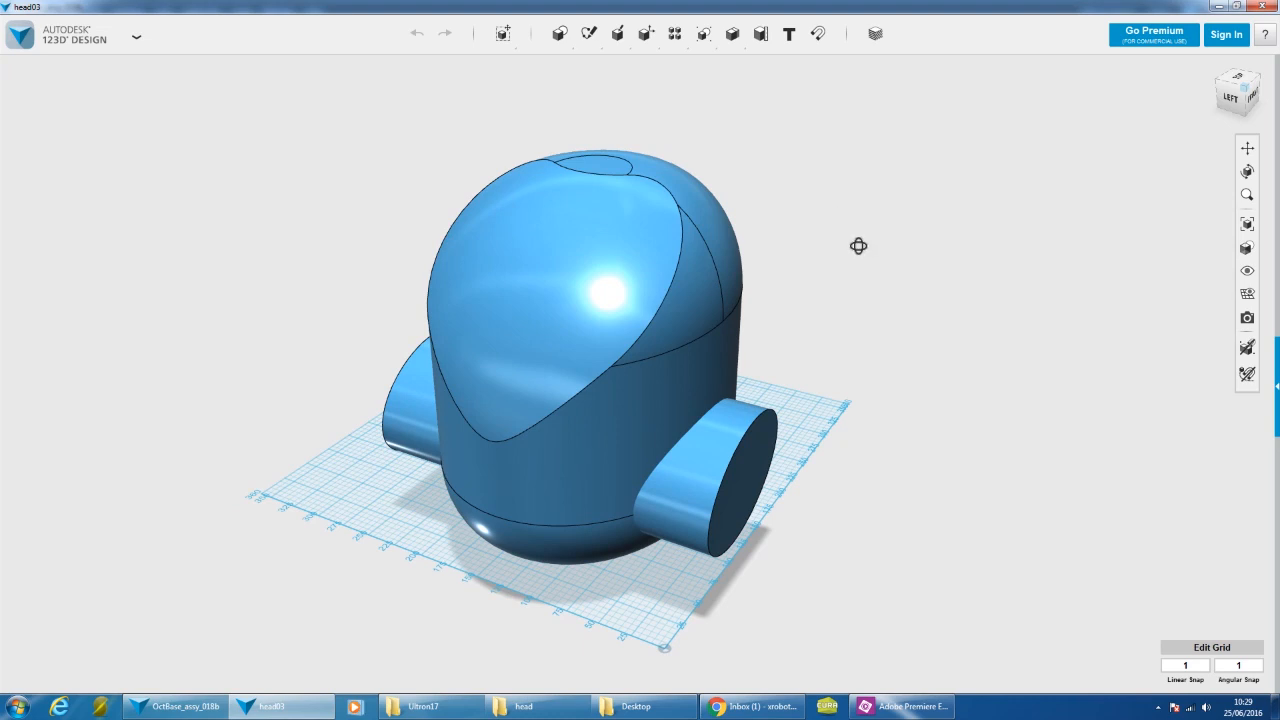
pyautogui.moveTo(858, 246); pyautogui.dragTo(849, 240, button='right')
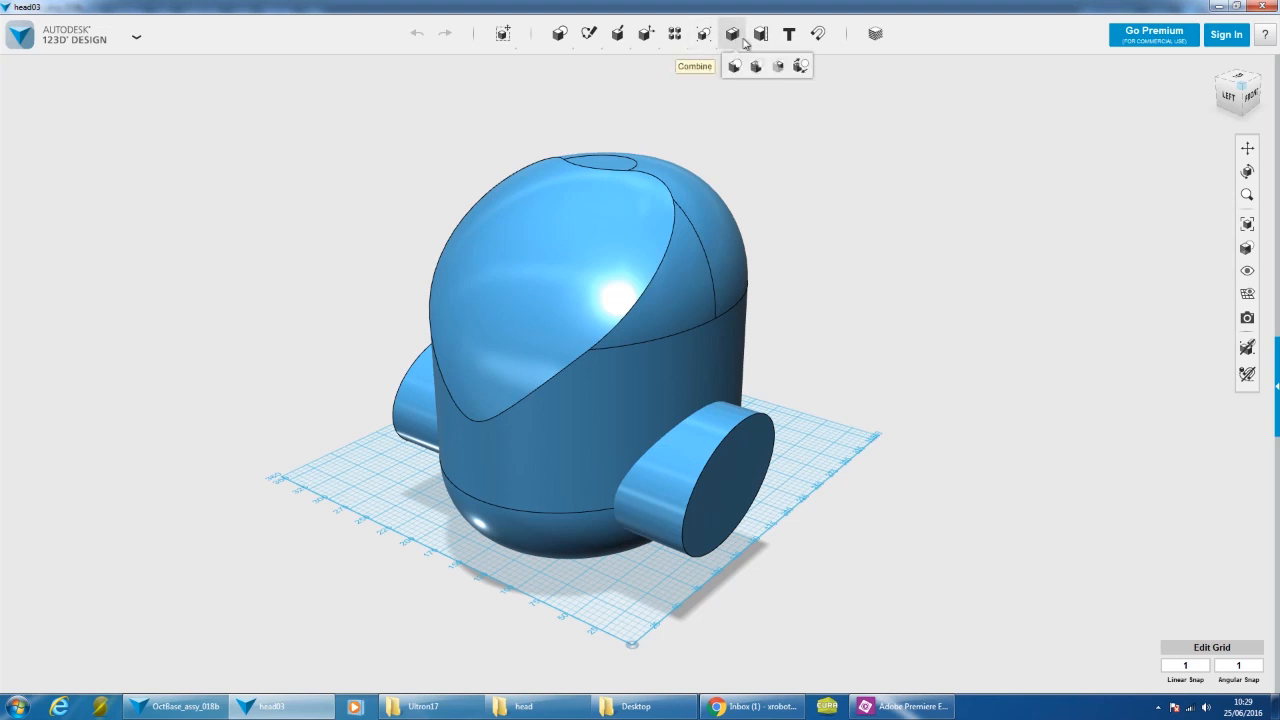
# - Subtract the elliptical side cylinder from the head body using the Combine tools
pyautogui.click(760, 67)
pyautogui.click(730, 258)
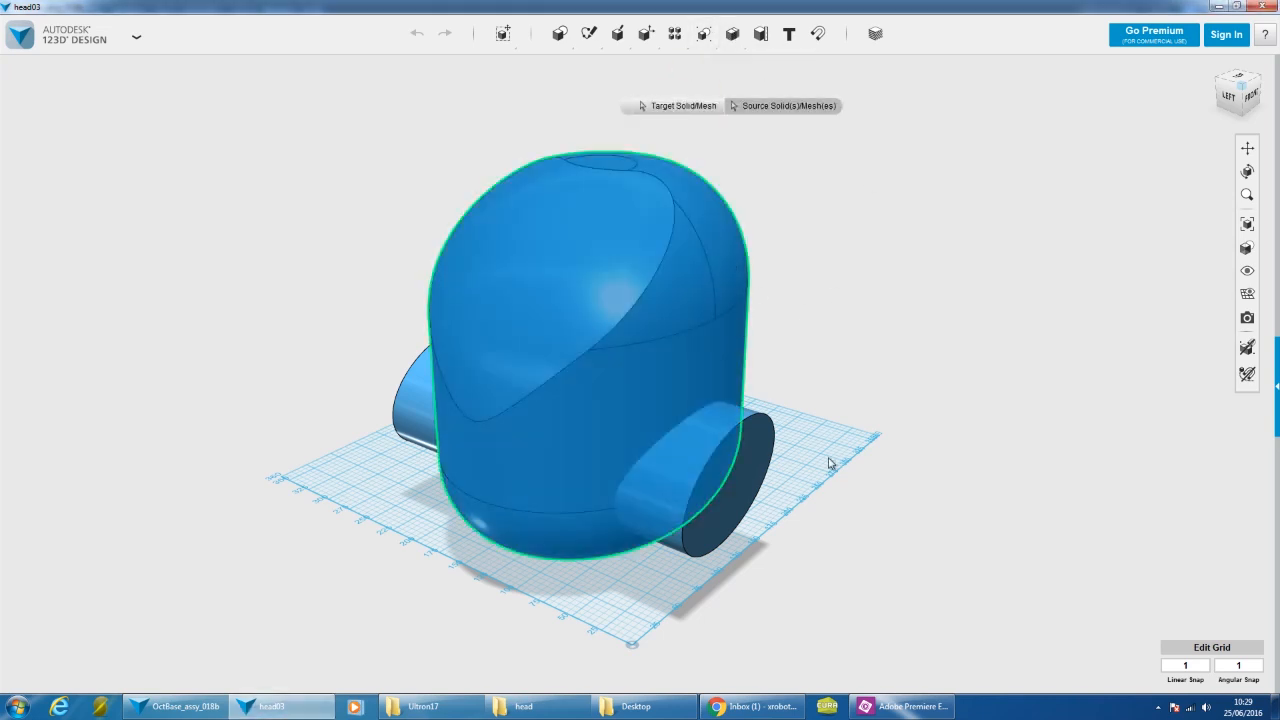
pyautogui.click(762, 445)
pyautogui.click(1037, 437)
pyautogui.moveTo(1025, 461); pyautogui.dragTo(918, 404, button='right')
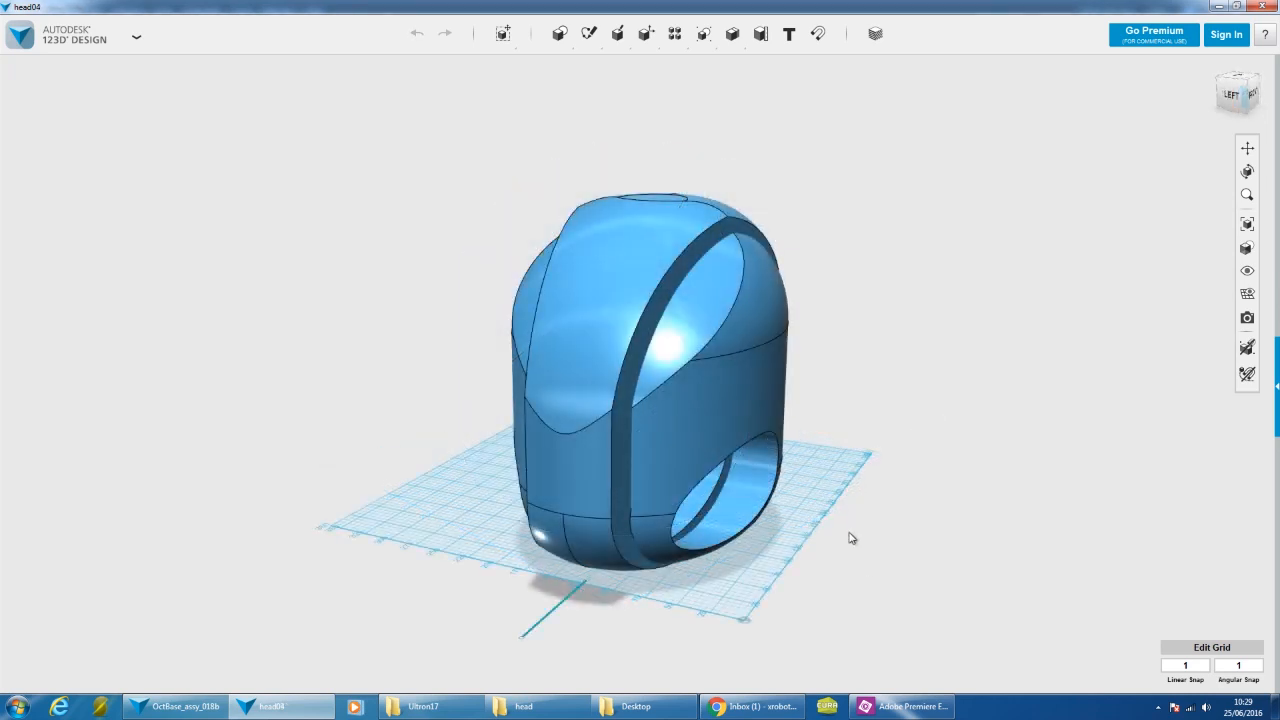
# - Examine the recessed side and the elliptical opening of the head in head04 from several angles
pyautogui.moveTo(850, 538); pyautogui.dragTo(771, 549, button='right')
pyautogui.click(731, 338)
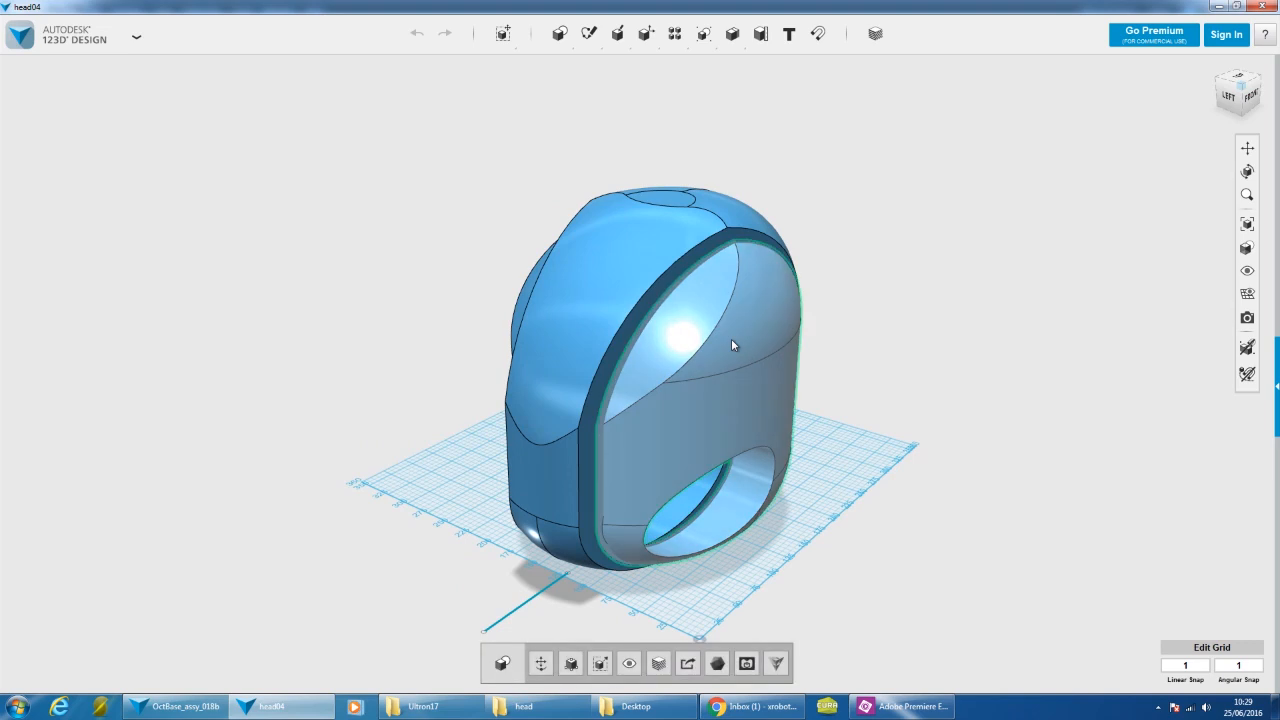
pyautogui.click(650, 667)
pyautogui.moveTo(831, 514); pyautogui.dragTo(728, 260, button='right')
pyautogui.click(665, 365)
pyautogui.moveTo(918, 400); pyautogui.dragTo(923, 371, button='right')
pyautogui.click(898, 372)
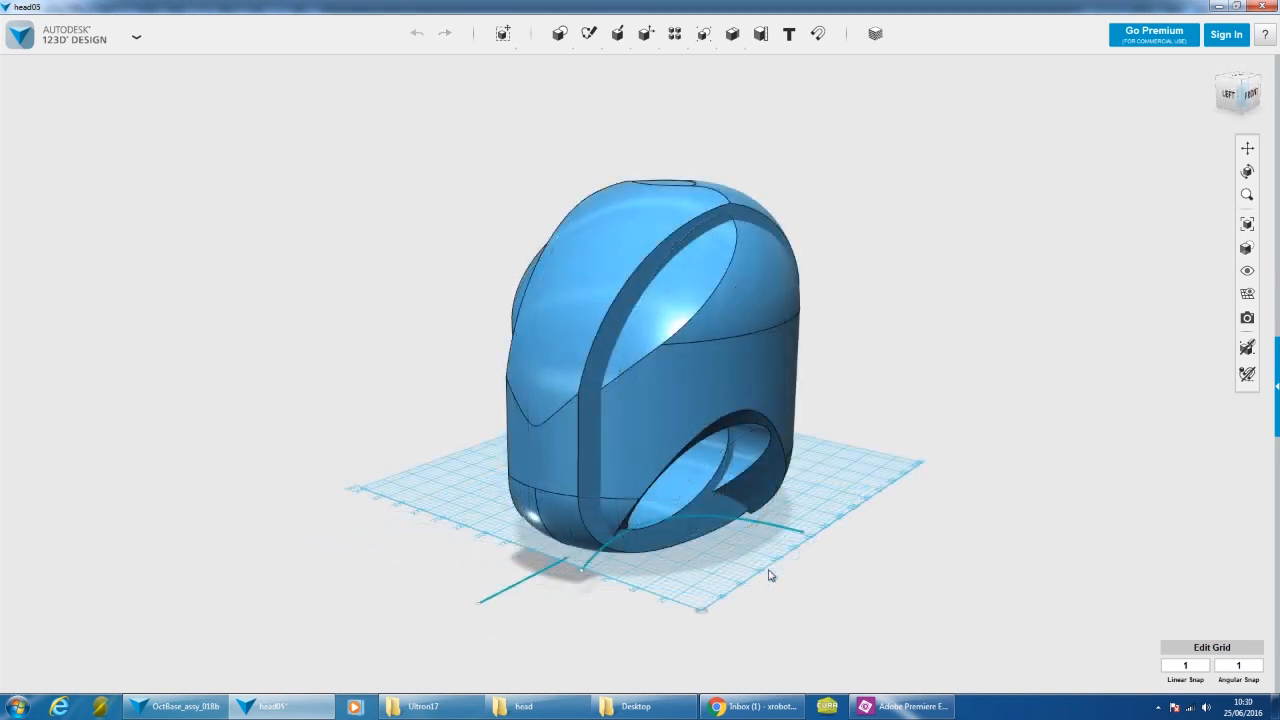
# - Nudge the curved sketch at the base of the head in head05 slightly with Move/Rotate
pyautogui.scroll(2, 762, 540)
pyautogui.scroll(1, 760, 562)
pyautogui.moveTo(783, 549); pyautogui.dragTo(794, 523, button='middle')
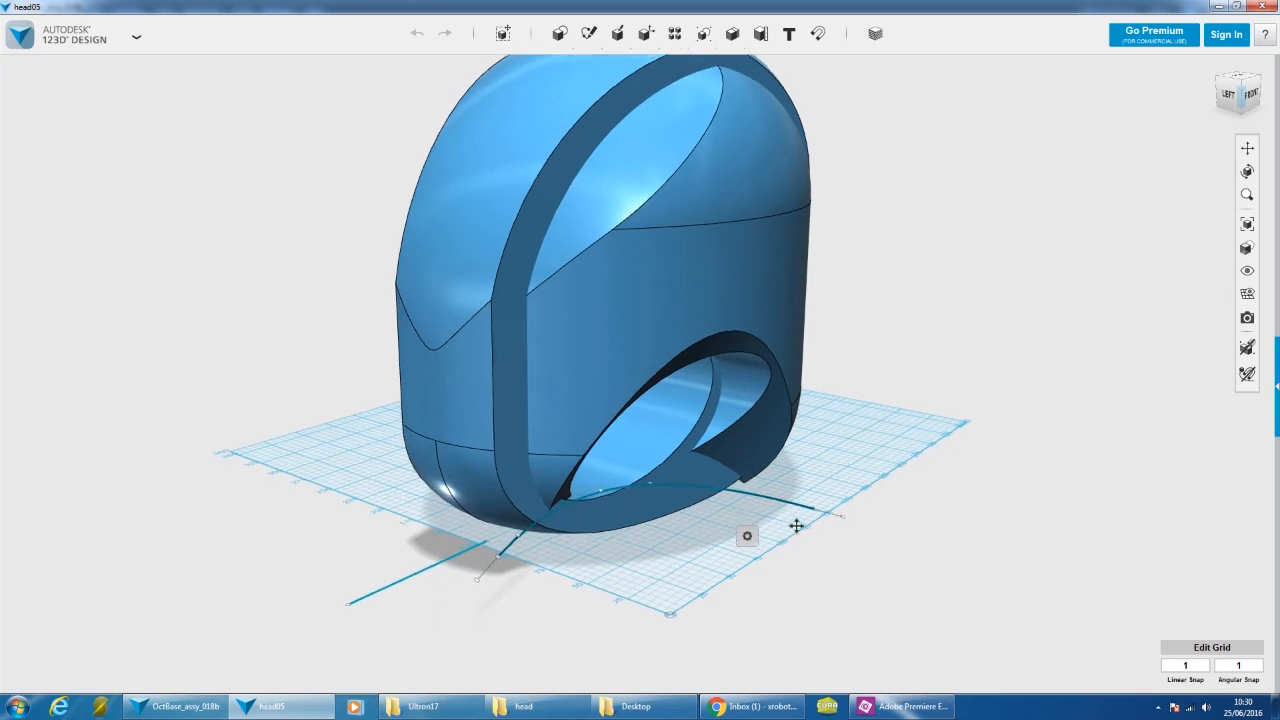
pyautogui.moveTo(502, 38)
pyautogui.click(505, 68)
pyautogui.moveTo(666, 549); pyautogui.dragTo(707, 530, button='right')
pyautogui.moveTo(720, 500)
pyautogui.mouseDown()
pyautogui.moveTo(697, 520)
pyautogui.moveTo(716, 505)
pyautogui.mouseUp()
pyautogui.click(839, 404)
pyautogui.moveTo(840, 404); pyautogui.dragTo(801, 423, button='right')
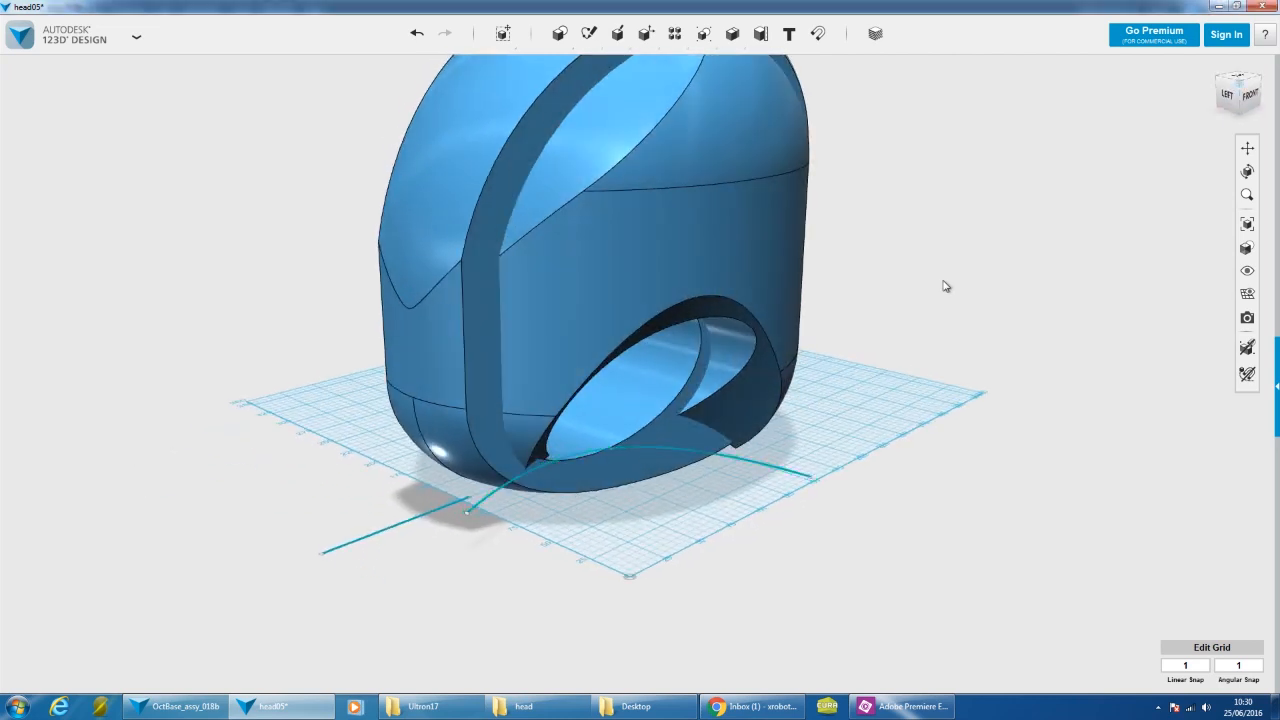
# - Chamfer the outer arched edge of the head's lower side opening with a distance of 5, keeping Tangent Chain on
pyautogui.moveTo(854, 443); pyautogui.dragTo(745, 410, button='right')
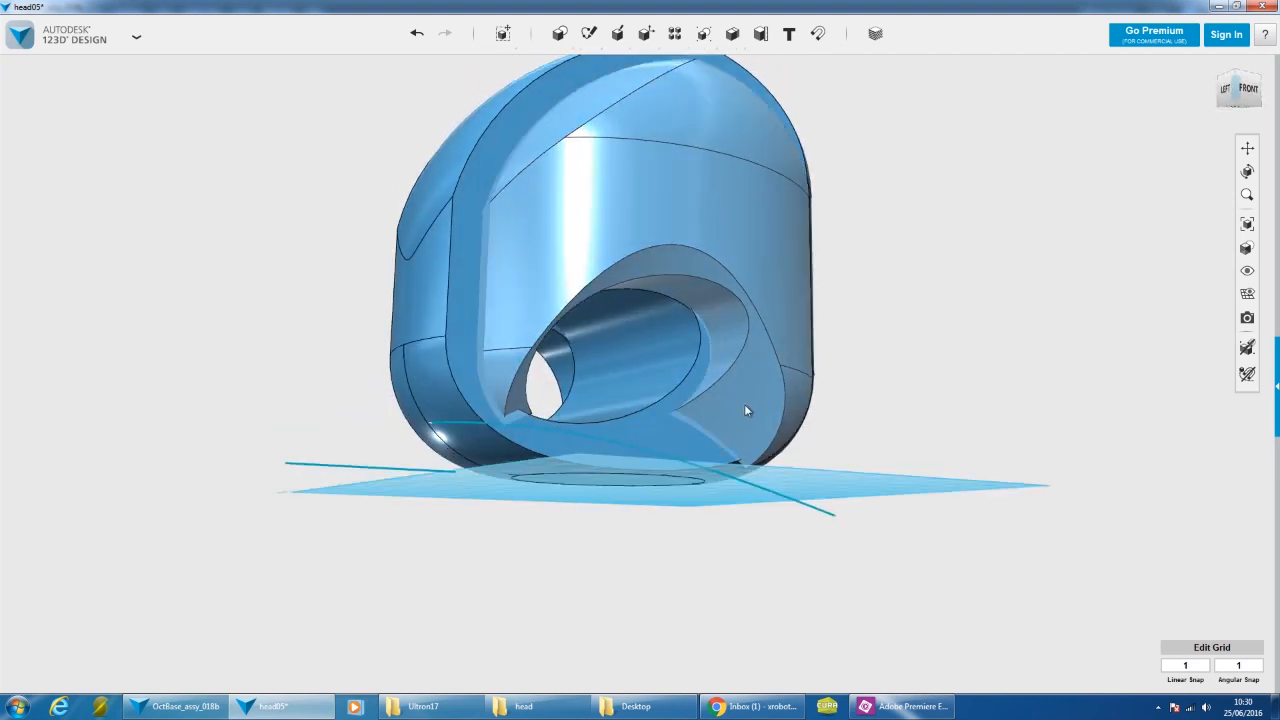
pyautogui.click(758, 399)
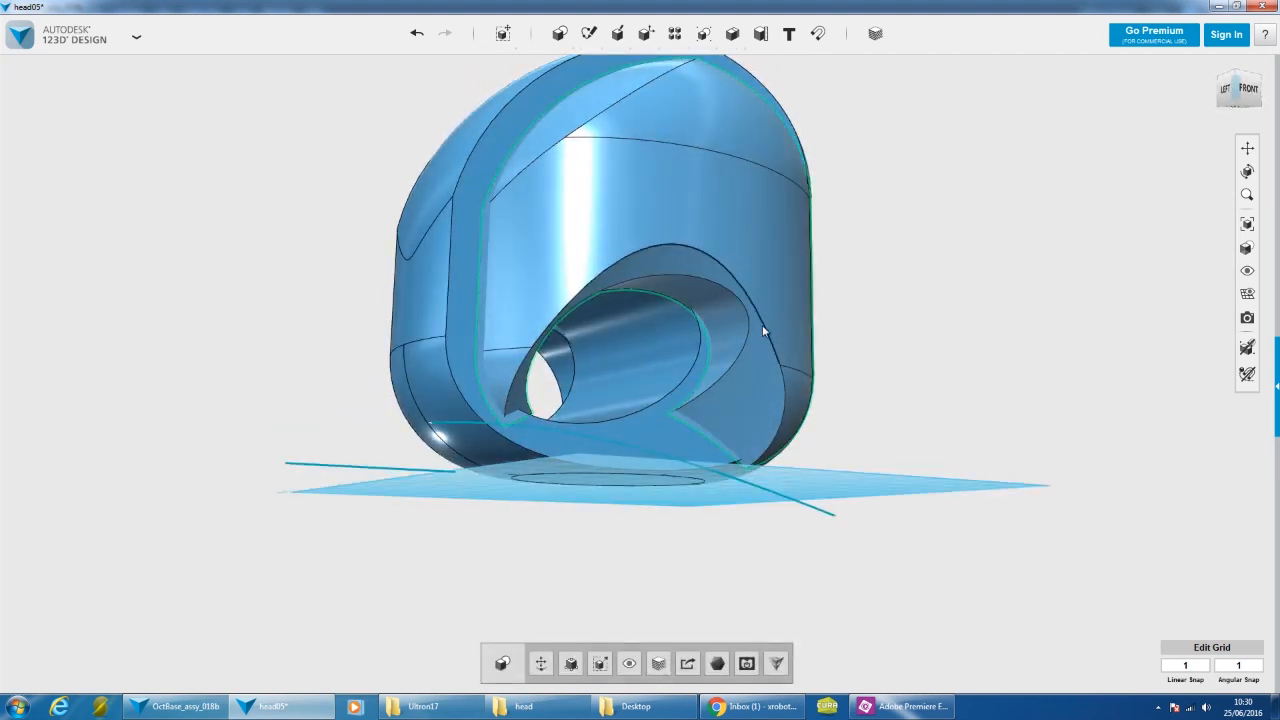
pyautogui.click(726, 275)
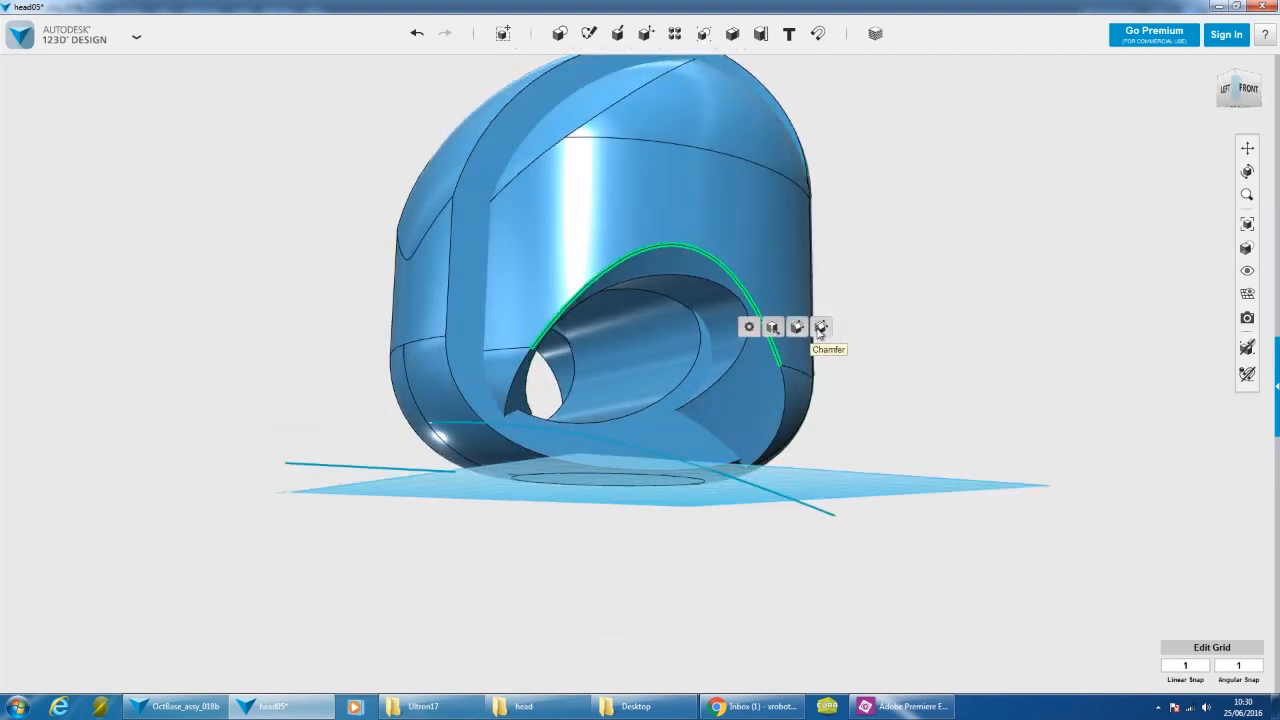
pyautogui.click(820, 328)
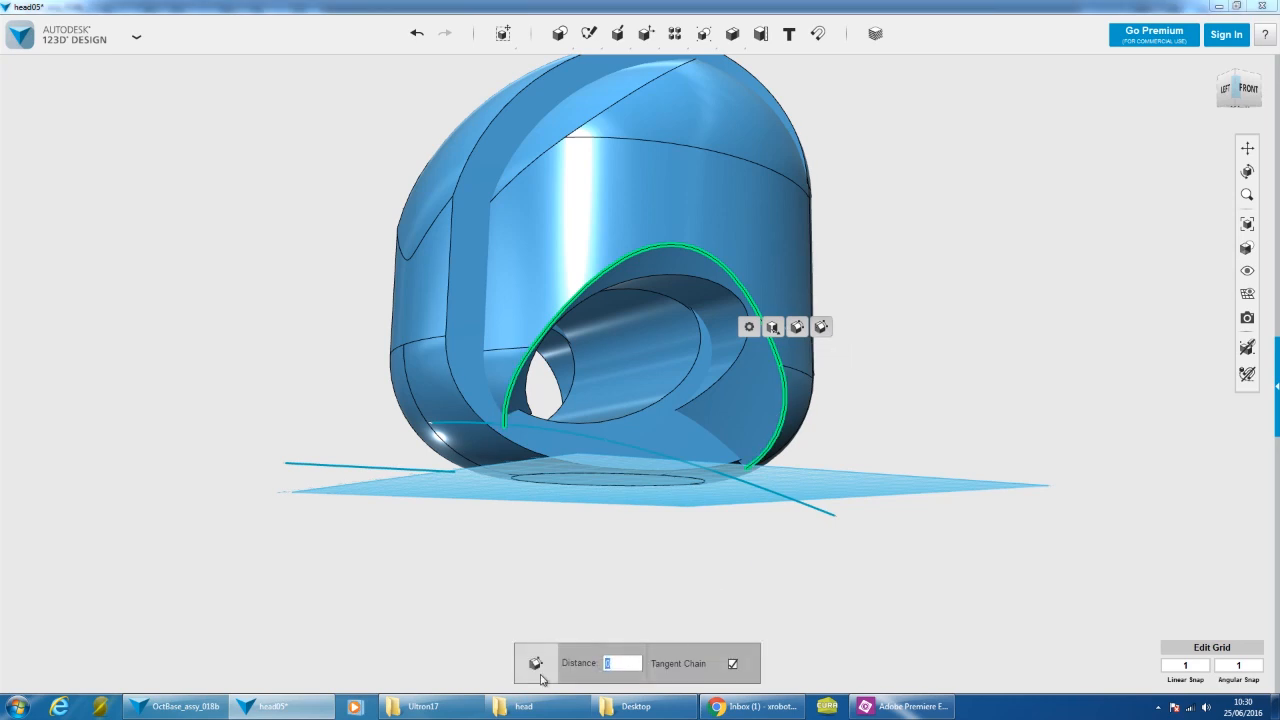
pyautogui.write('5')
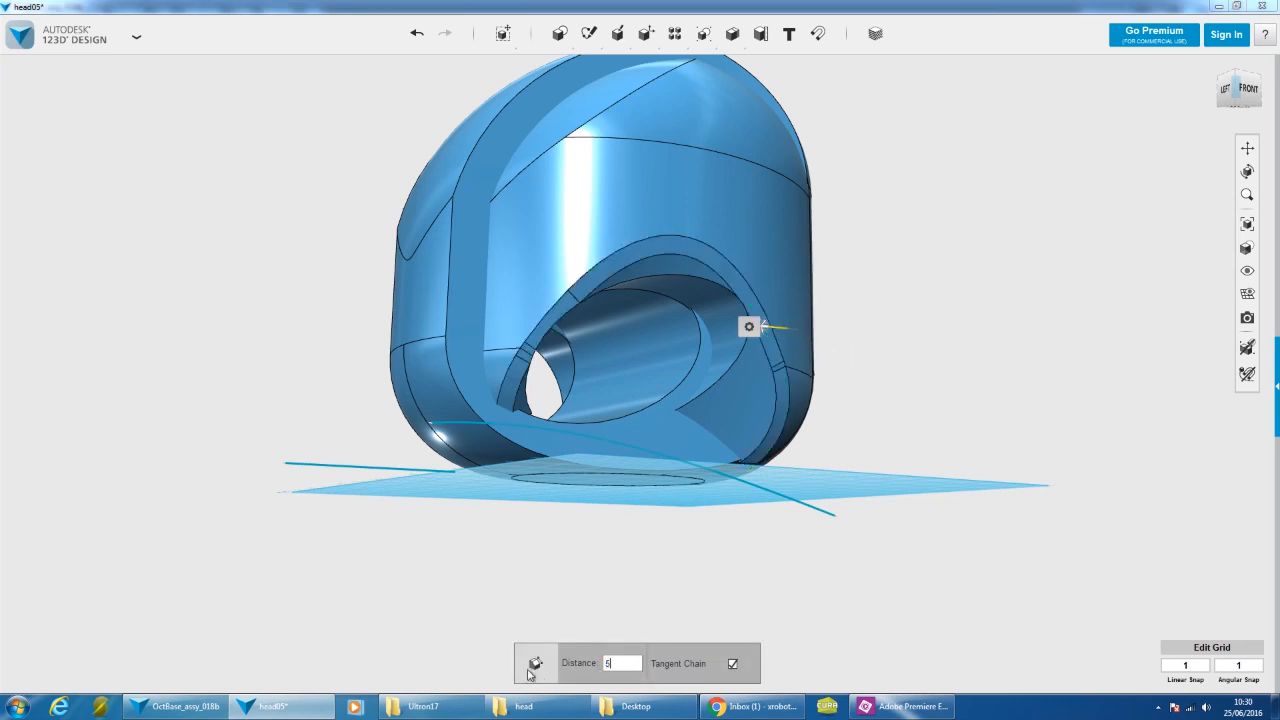
pyautogui.press('Return')
pyautogui.moveTo(920, 305); pyautogui.dragTo(820, 380, button='right')
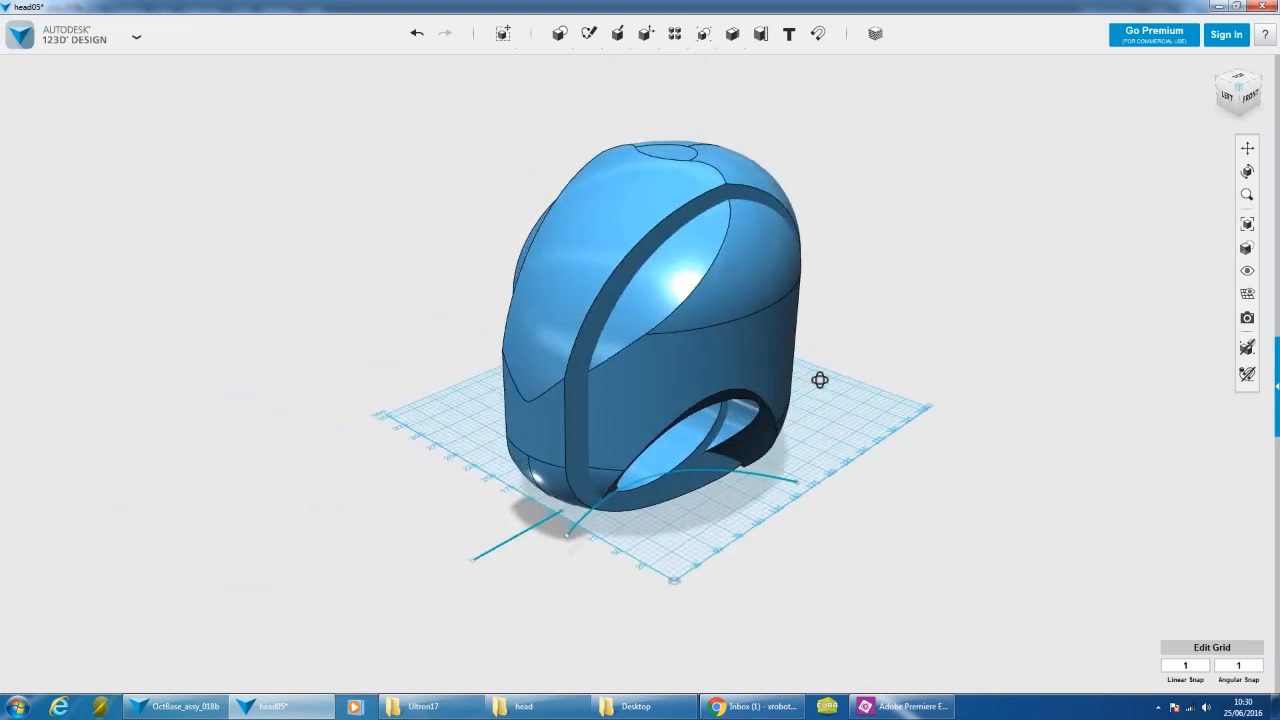
# - Rotate one upper half of the split head in head06 by -2 degrees to tilt it about the centre gap
pyautogui.moveTo(949, 400); pyautogui.dragTo(889, 351, button='right')
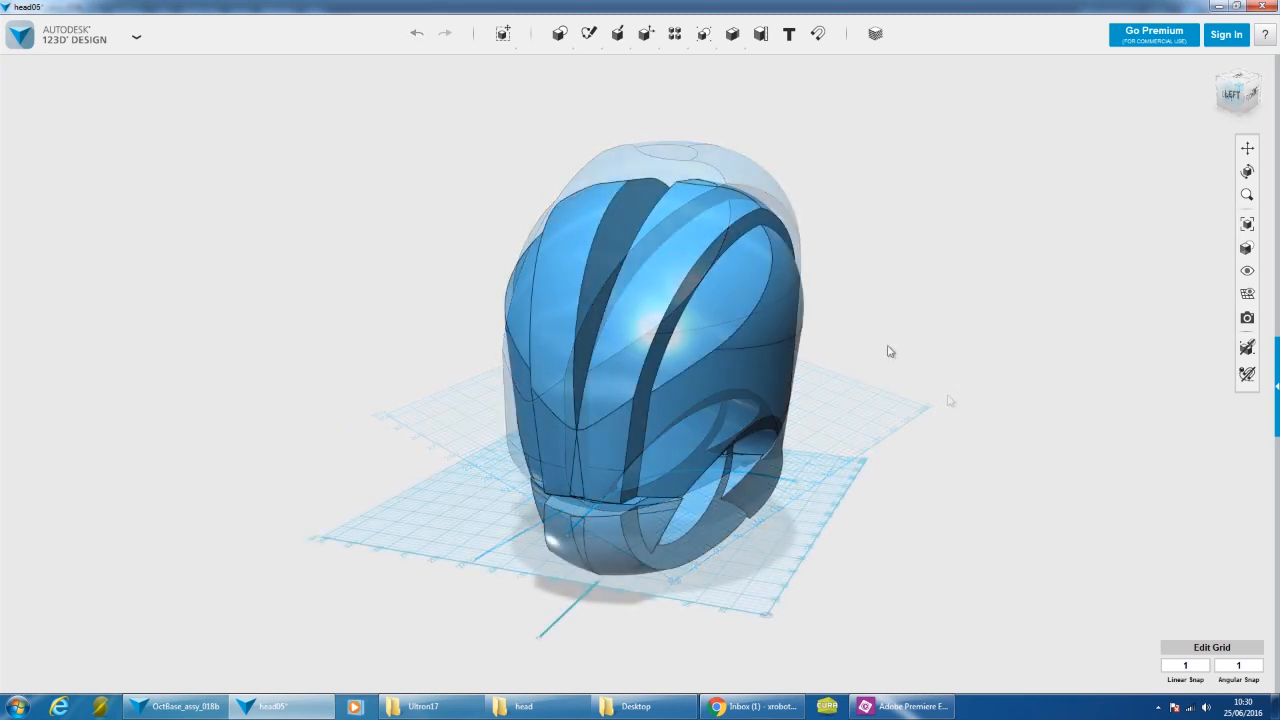
pyautogui.moveTo(852, 408); pyautogui.dragTo(869, 440, button='right')
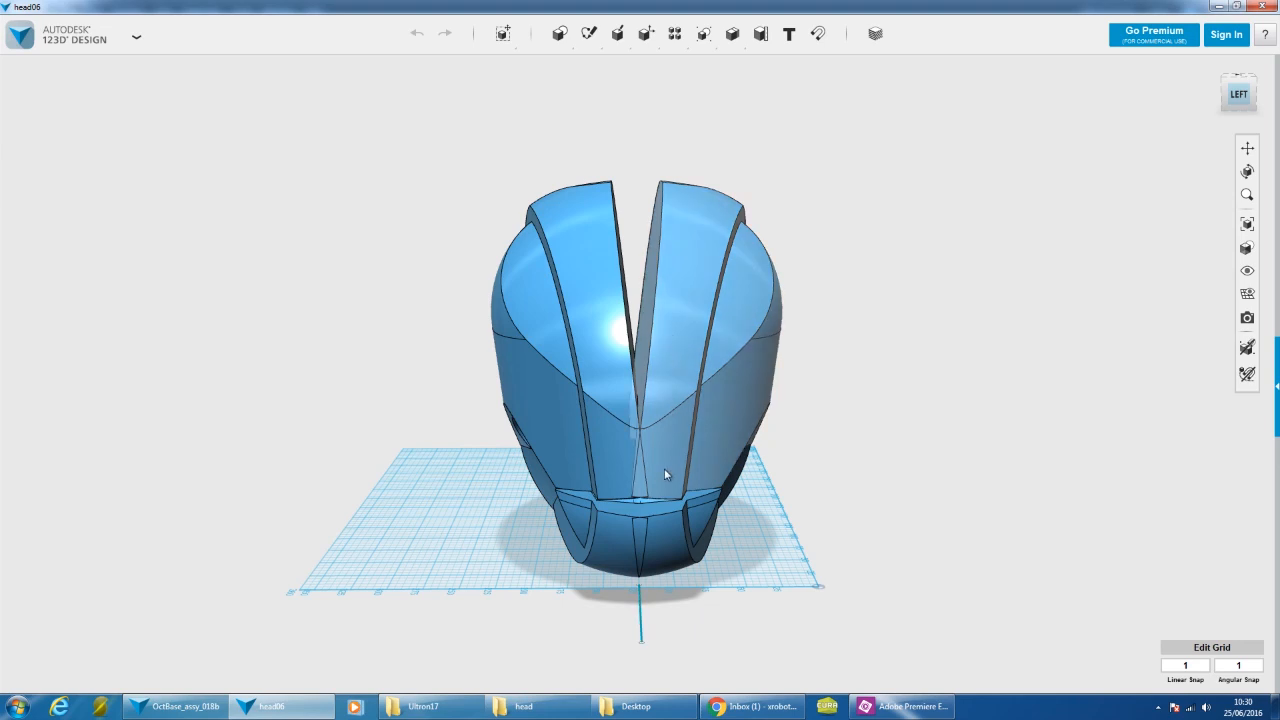
pyautogui.click(726, 237)
pyautogui.moveTo(785, 522); pyautogui.dragTo(726, 482, button='right')
pyautogui.click(934, 471)
pyautogui.moveTo(934, 471); pyautogui.dragTo(1062, 460, button='right')
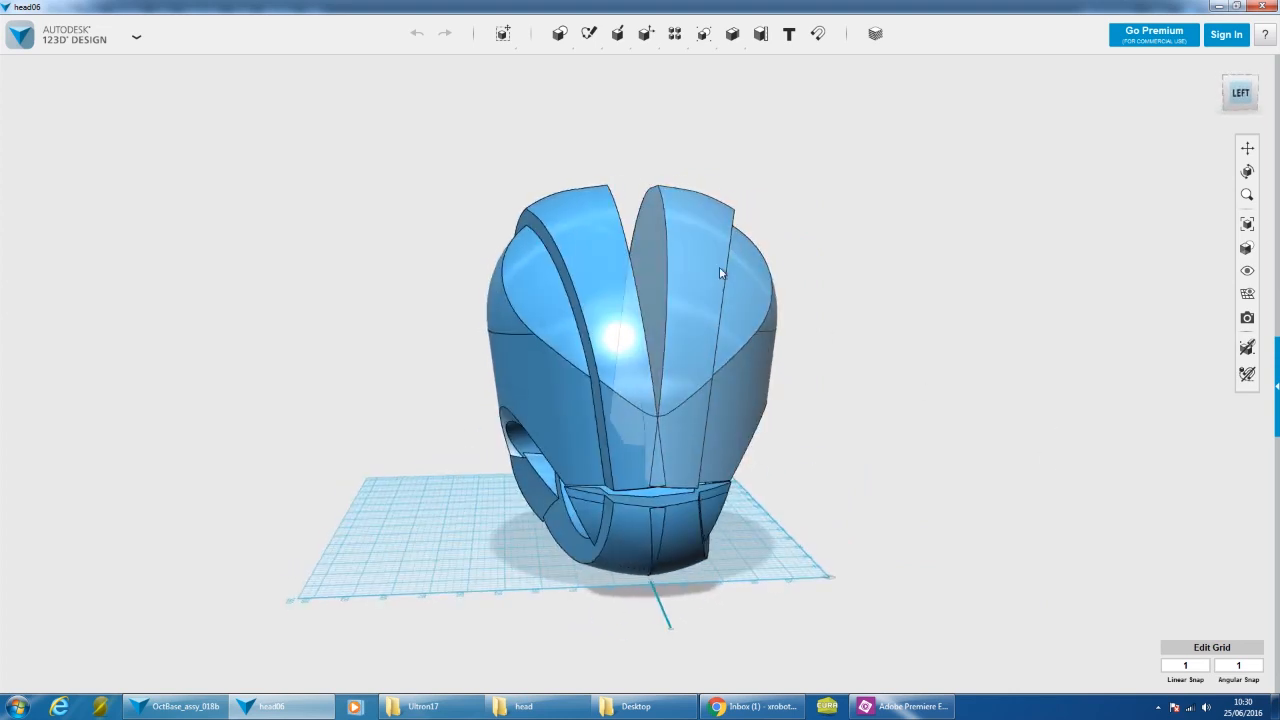
pyautogui.click(690, 333)
pyautogui.moveTo(503, 33)
pyautogui.click(506, 62)
pyautogui.moveTo(789, 337); pyautogui.dragTo(788, 338)
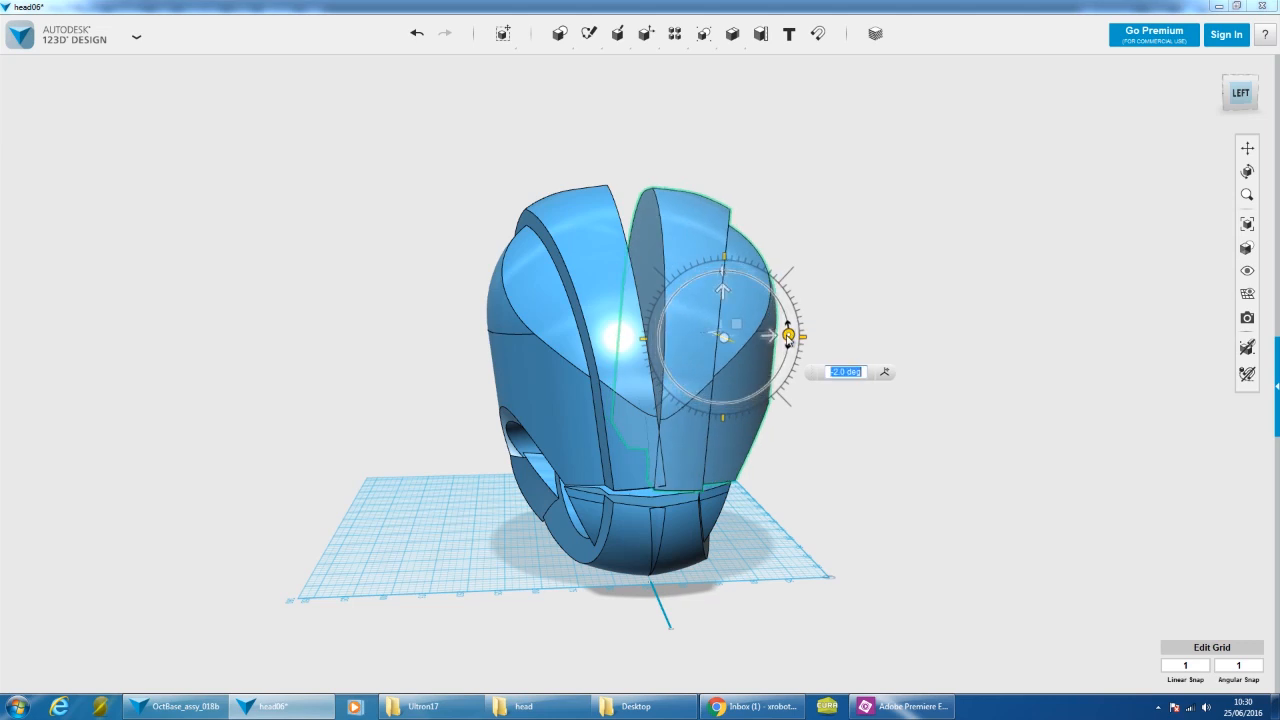
pyautogui.click(920, 367)
pyautogui.moveTo(946, 363); pyautogui.dragTo(818, 437, button='right')
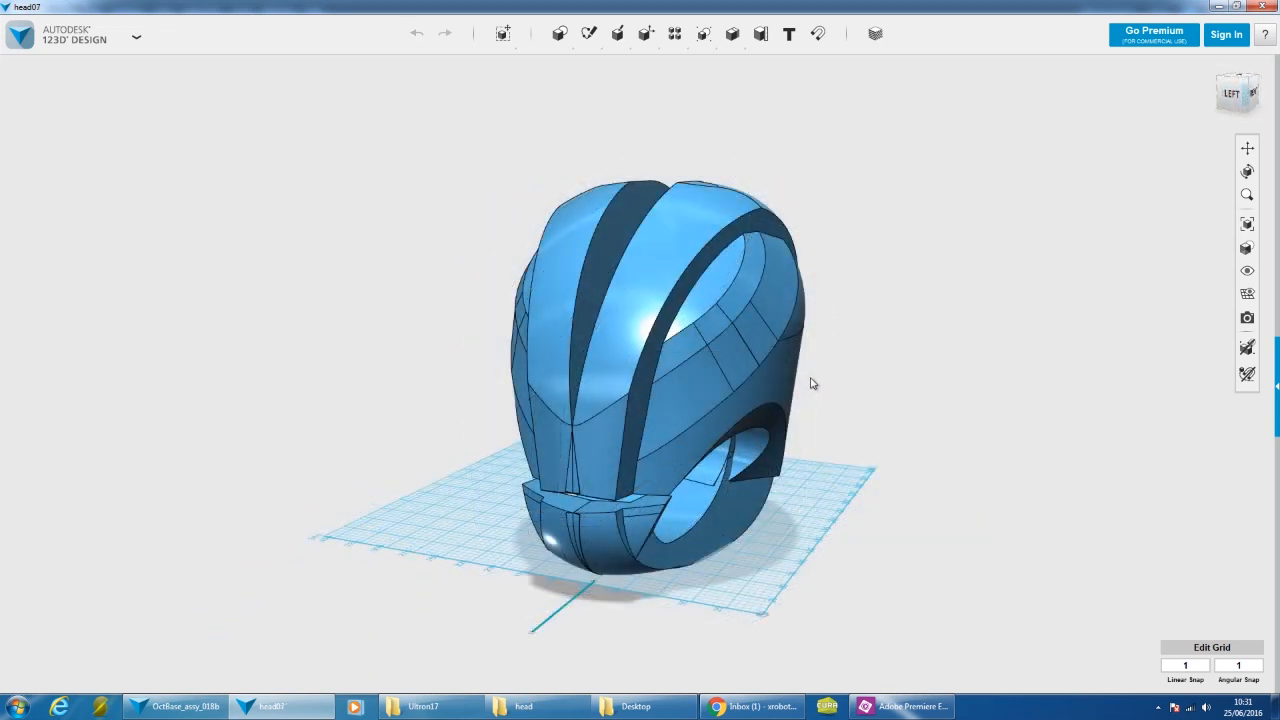
# - Examine the faceted strips cut into the side recess of the upper head half in head07
pyautogui.moveTo(812, 383); pyautogui.dragTo(749, 337, button='right')
pyautogui.click(698, 290)
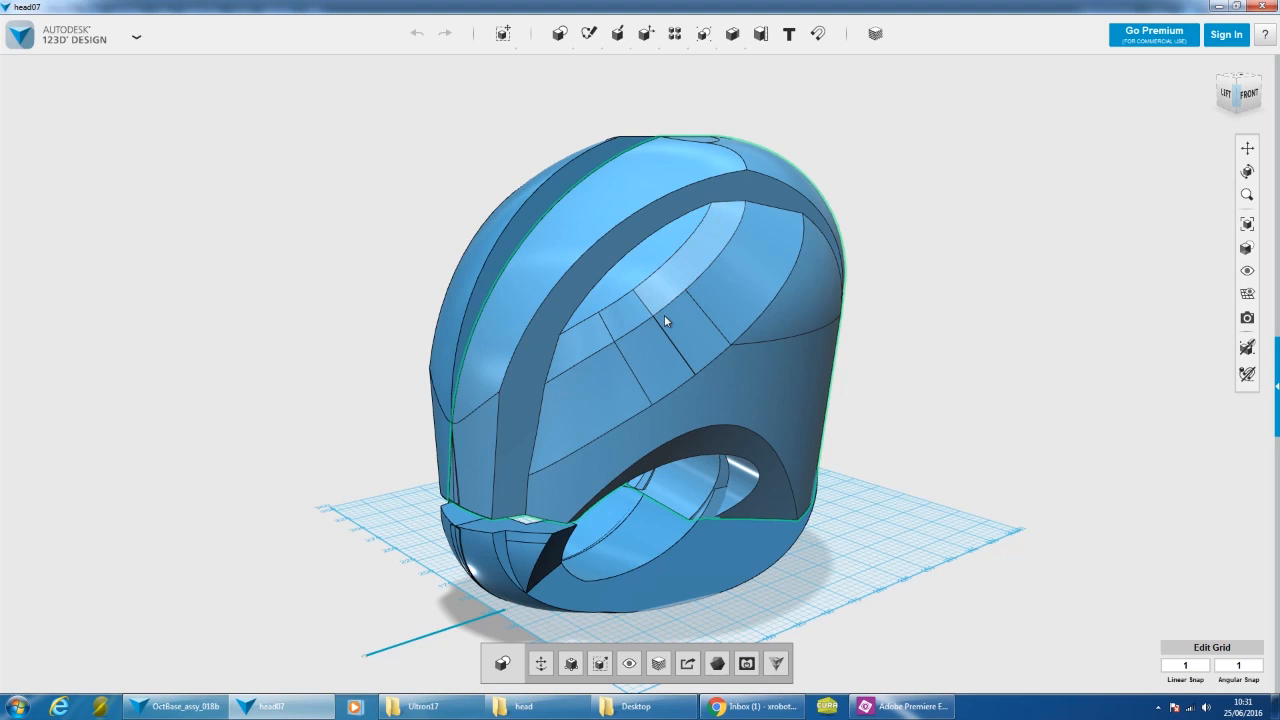
pyautogui.moveTo(688, 286); pyautogui.dragTo(843, 342, button='right')
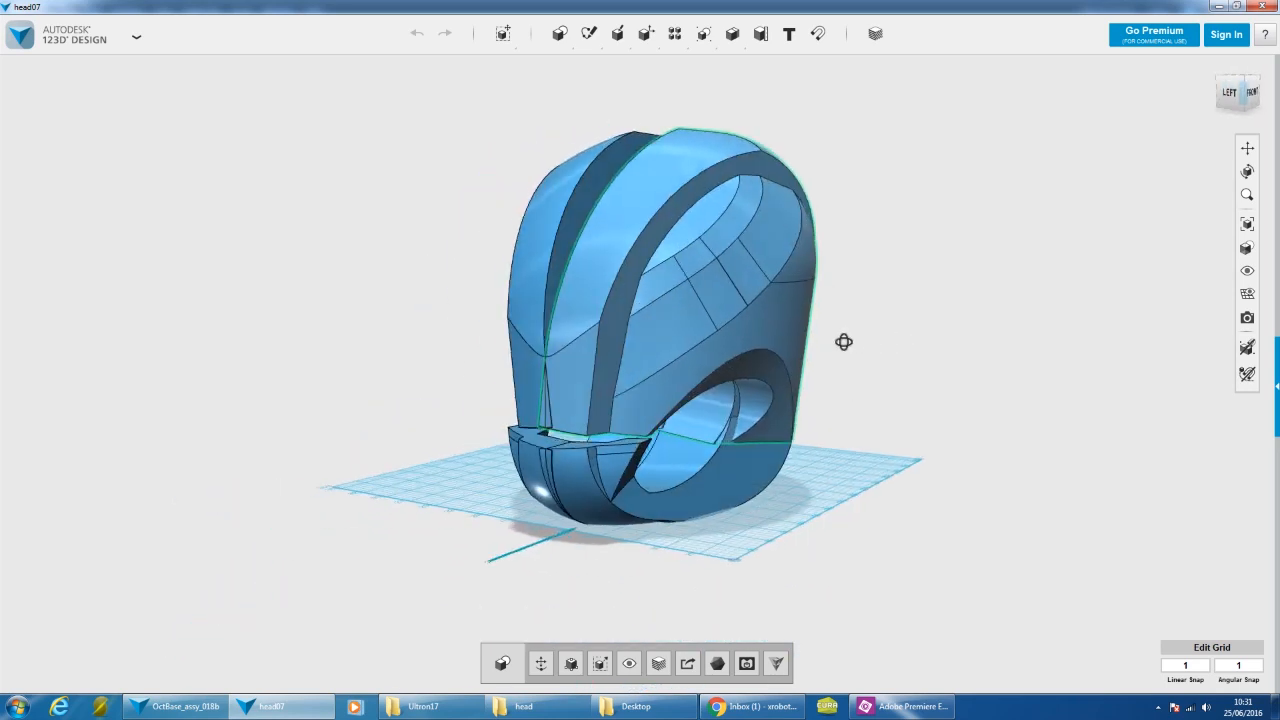
pyautogui.click(913, 359)
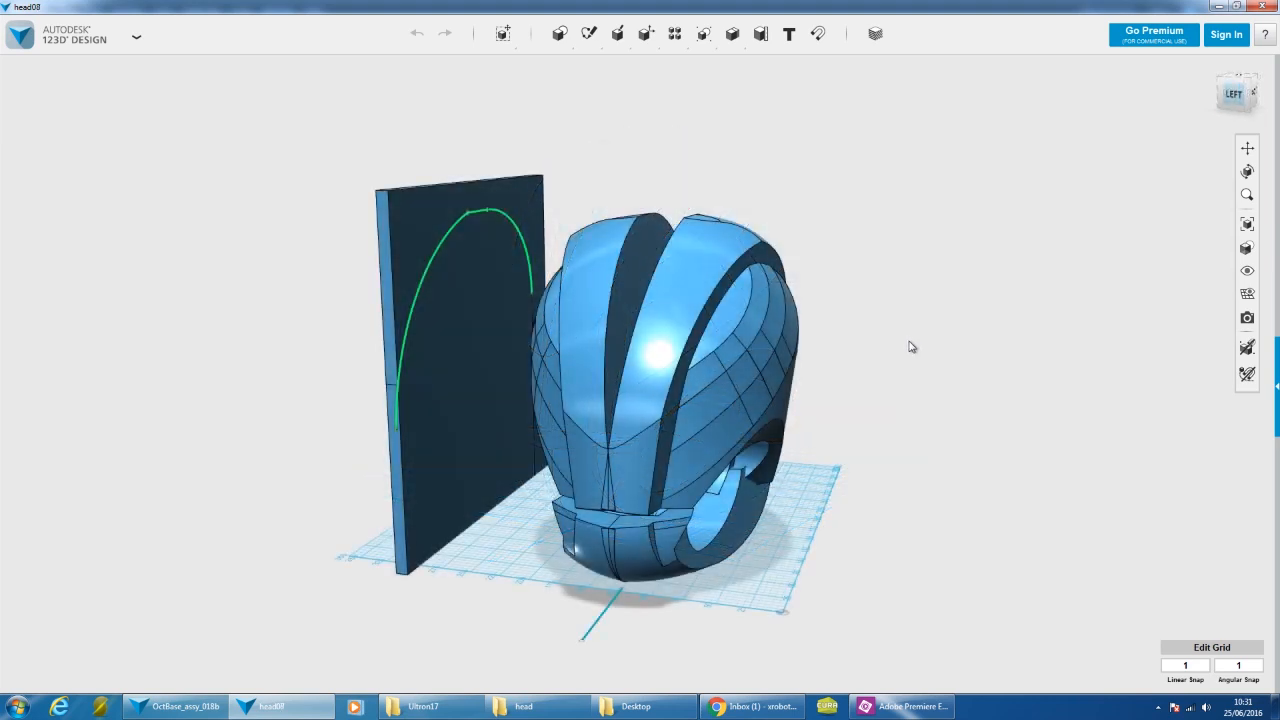
# - Try the Project command in head08 with the inner face of the slab beside the head as the sketch plane
pyautogui.moveTo(910, 346); pyautogui.dragTo(886, 320, button='right')
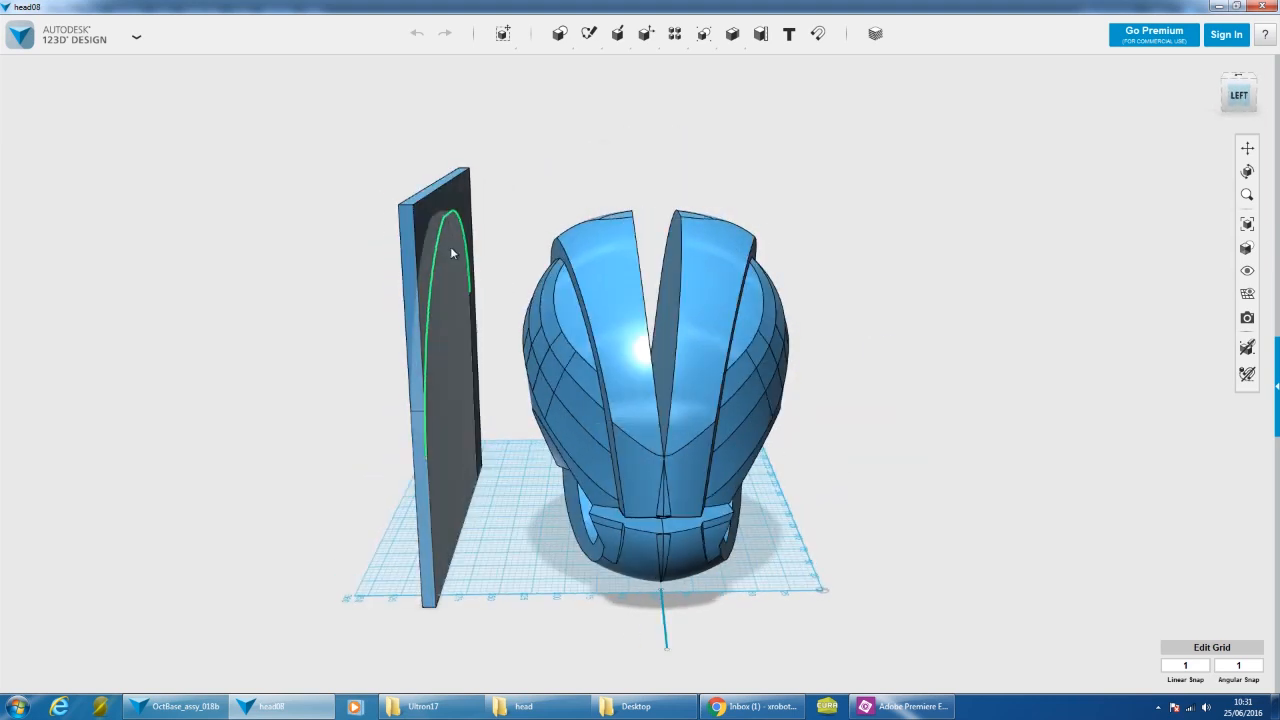
pyautogui.moveTo(549, 225)
pyautogui.mouseDown(button='right')
pyautogui.moveTo(609, 166)
pyautogui.moveTo(508, 194)
pyautogui.moveTo(633, 217)
pyautogui.mouseUp(button='right')
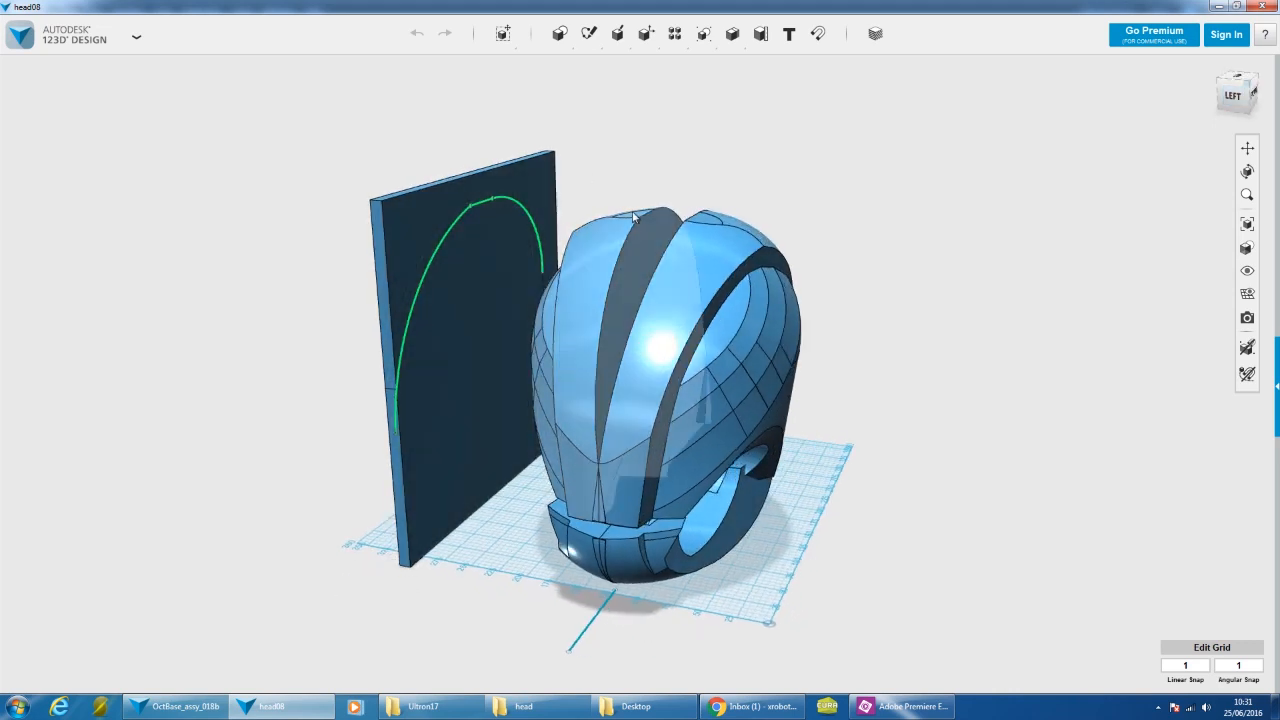
pyautogui.click(619, 252)
pyautogui.click(619, 252)
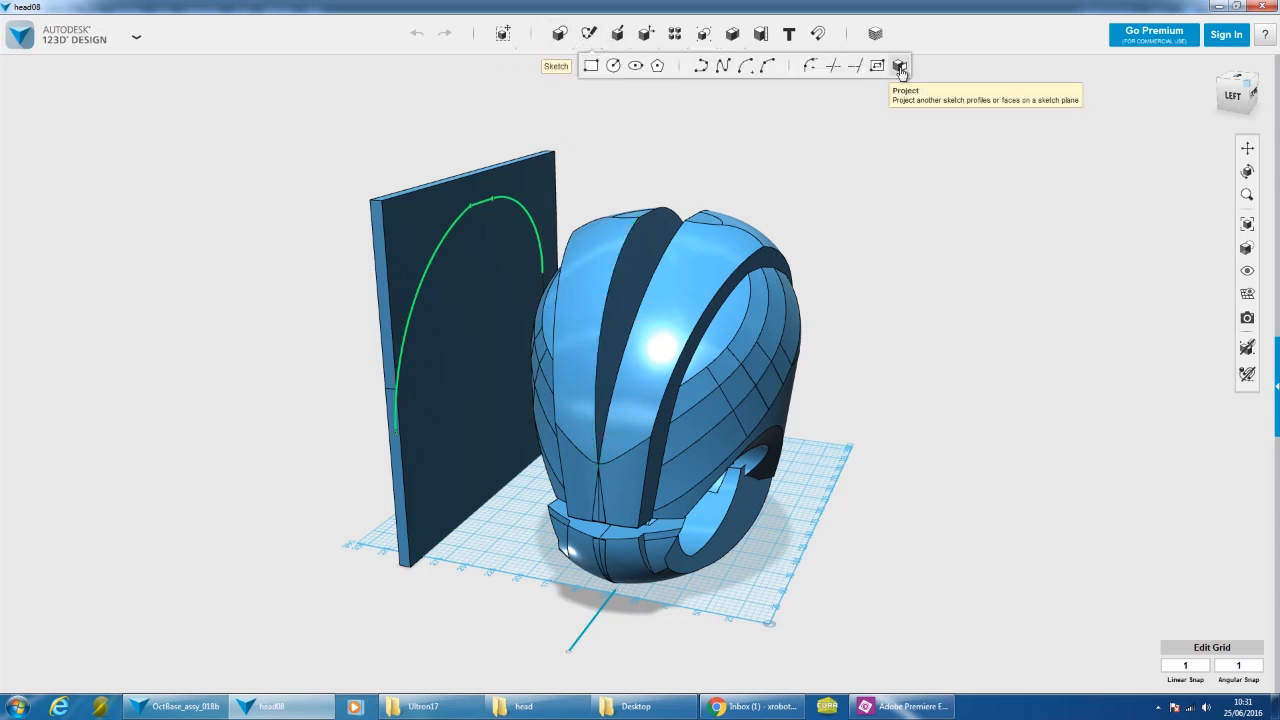
pyautogui.click(502, 237)
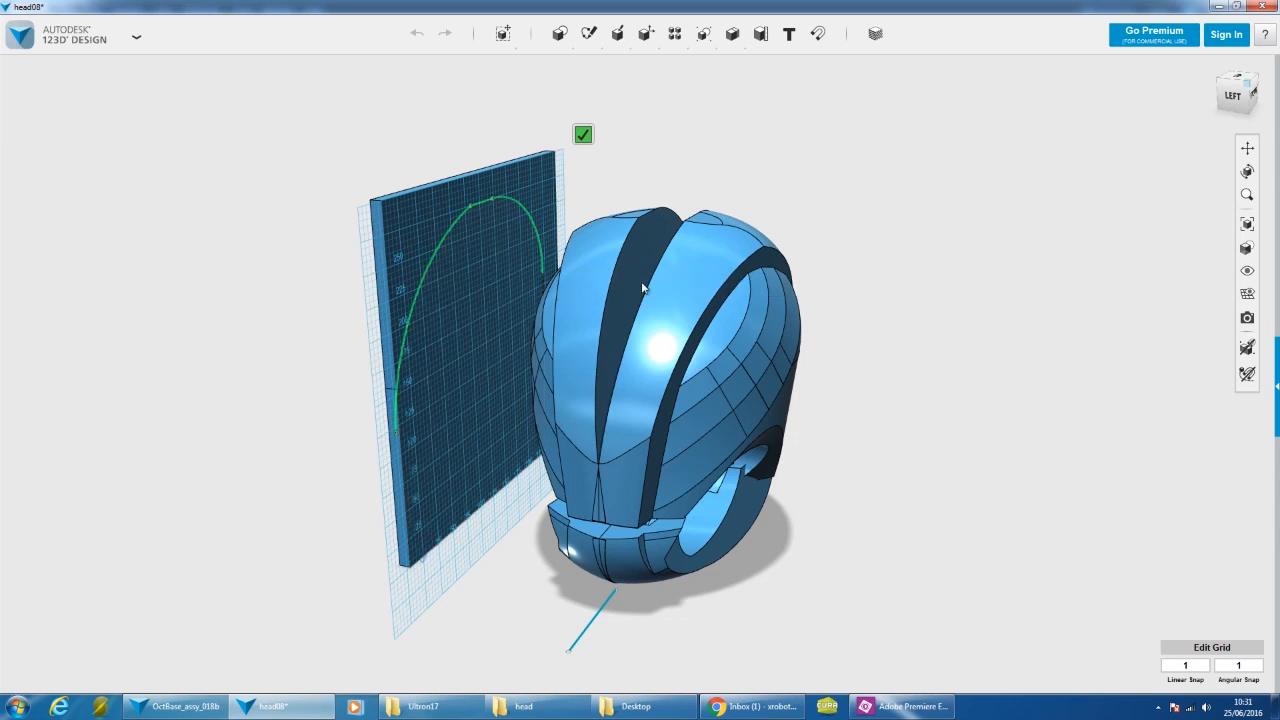
pyautogui.press('Escape')
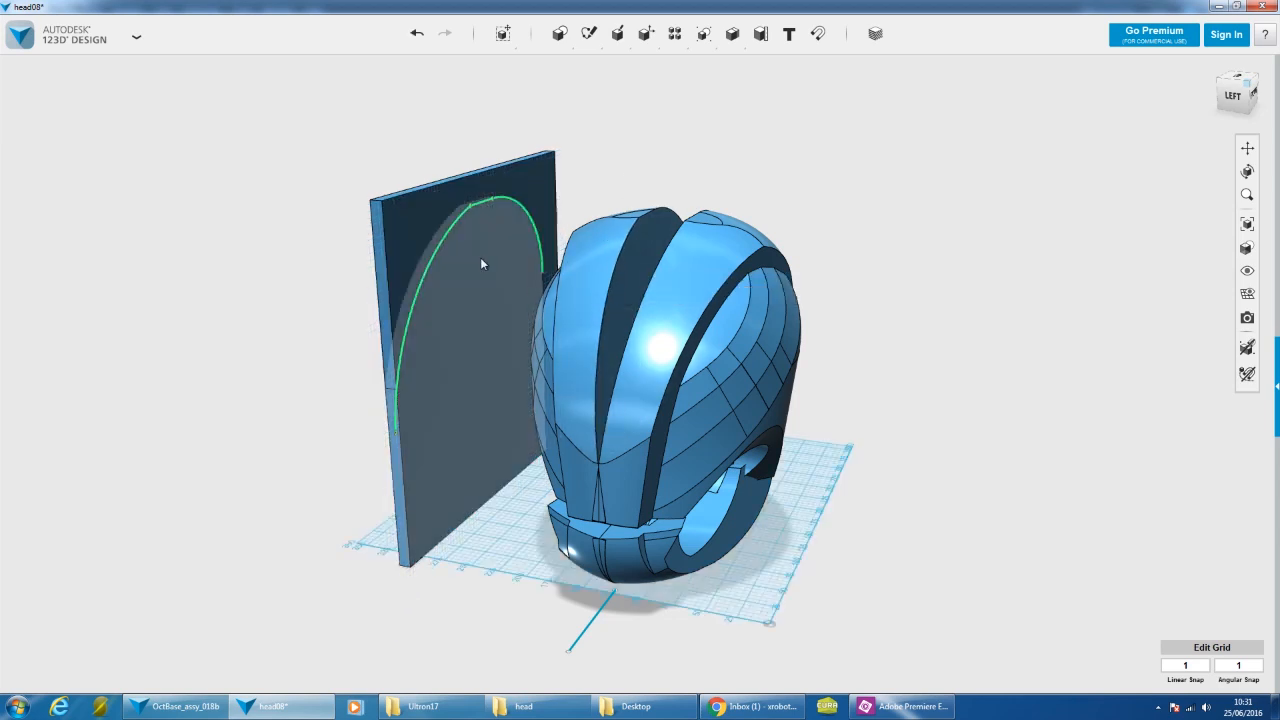
# - Move the arched slab piece 175 mm sideways into the head with Move/Rotate
pyautogui.click(485, 240)
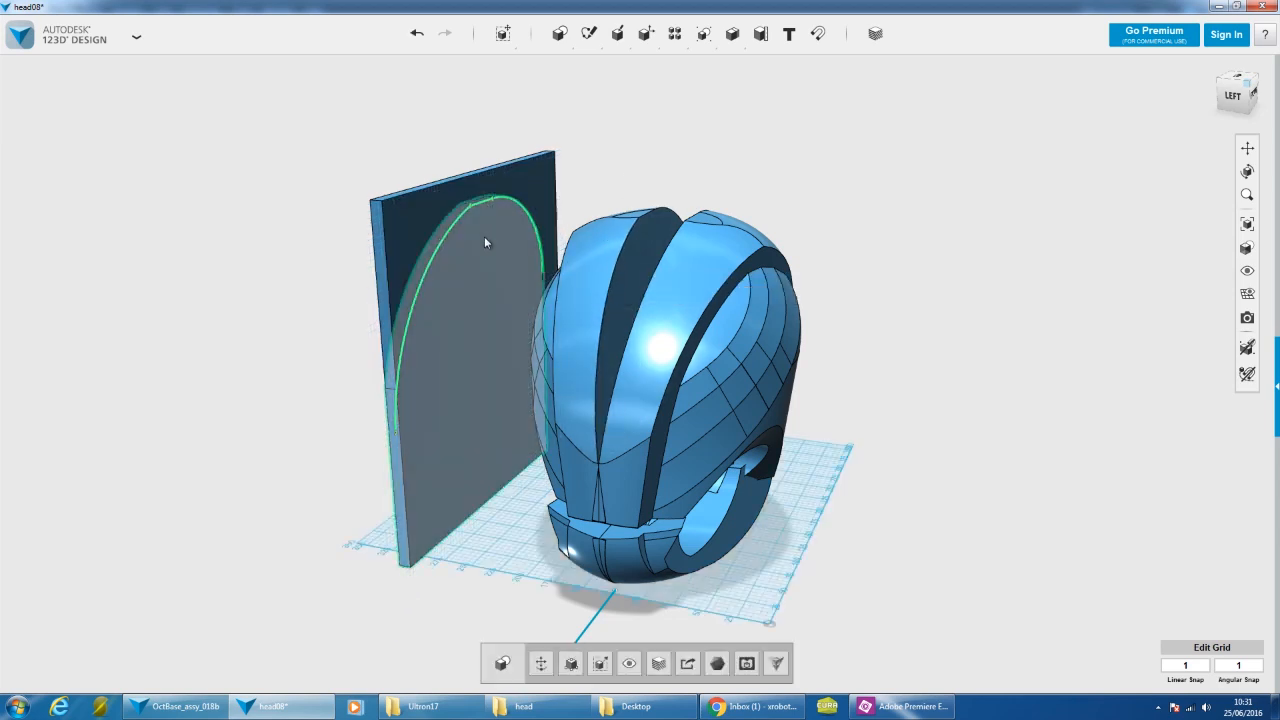
pyautogui.click(540, 663)
pyautogui.moveTo(517, 368)
pyautogui.mouseDown()
pyautogui.moveTo(560, 392)
pyautogui.moveTo(710, 393)
pyautogui.mouseUp()
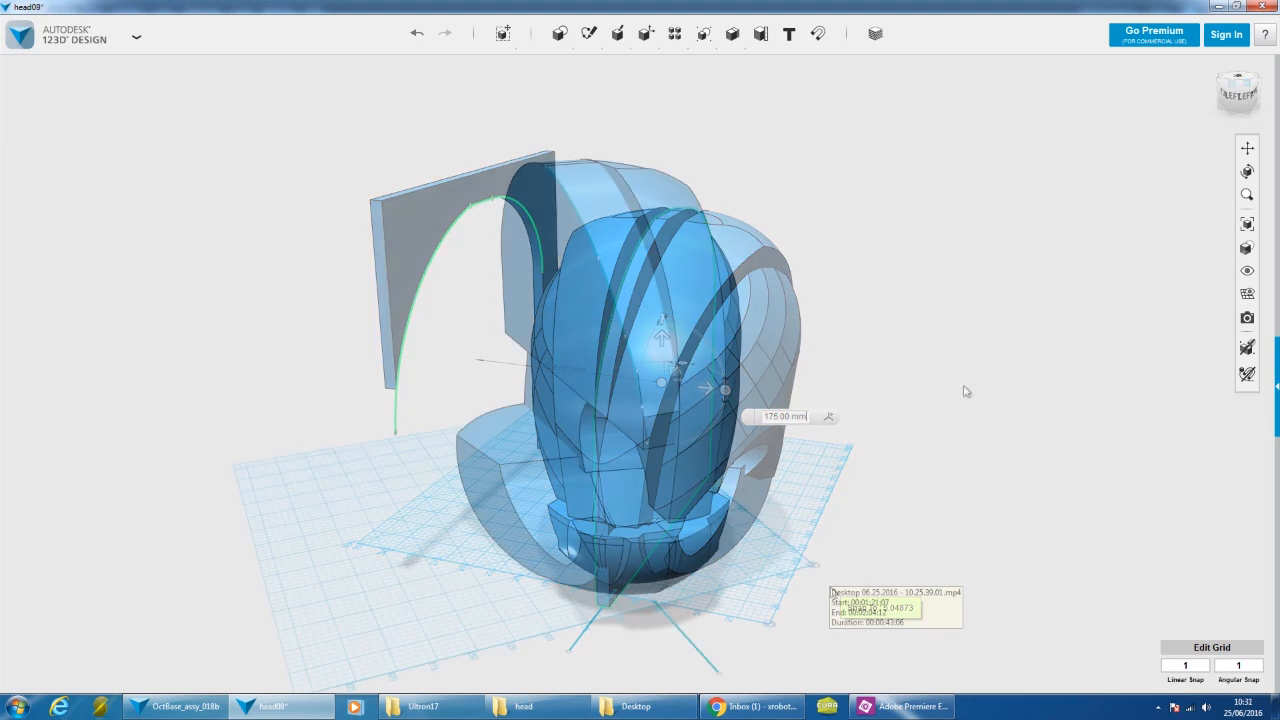
# - Examine the curve projected along the arched slab's edge and the adjoining half head in head09
pyautogui.moveTo(891, 368); pyautogui.dragTo(951, 360, button='right')
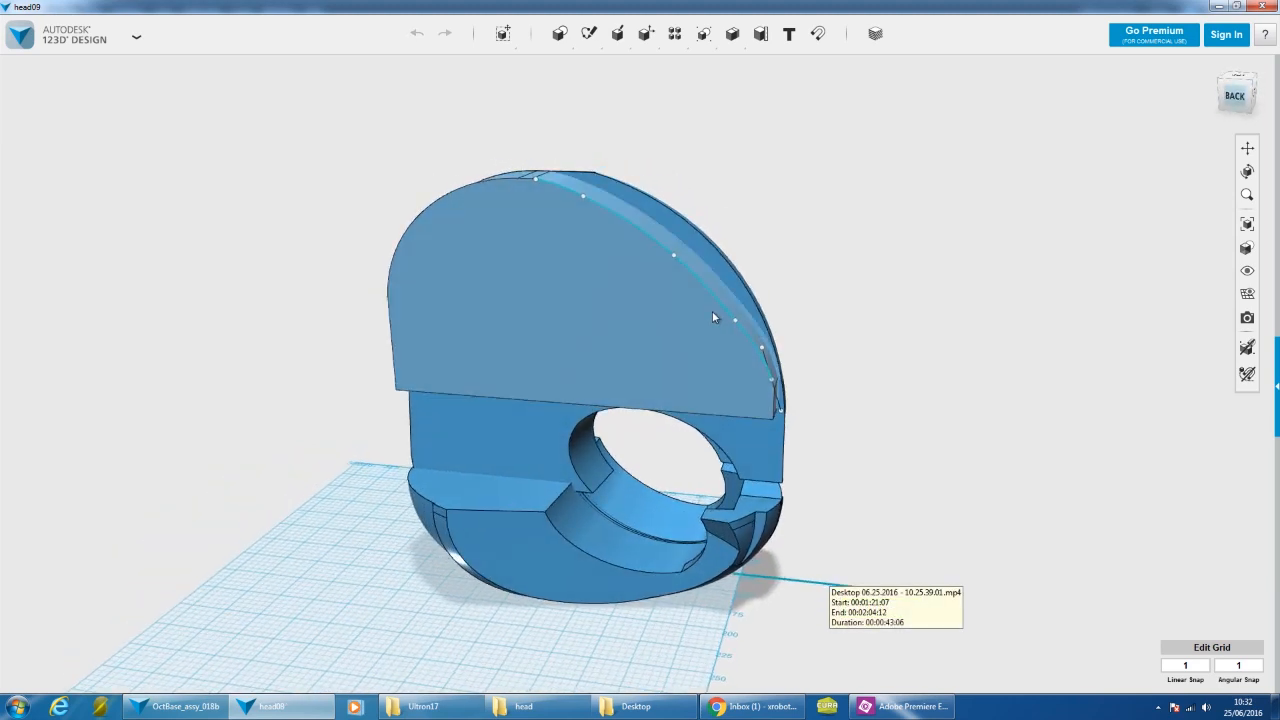
pyautogui.scroll(2, 713, 312)
pyautogui.click(680, 266)
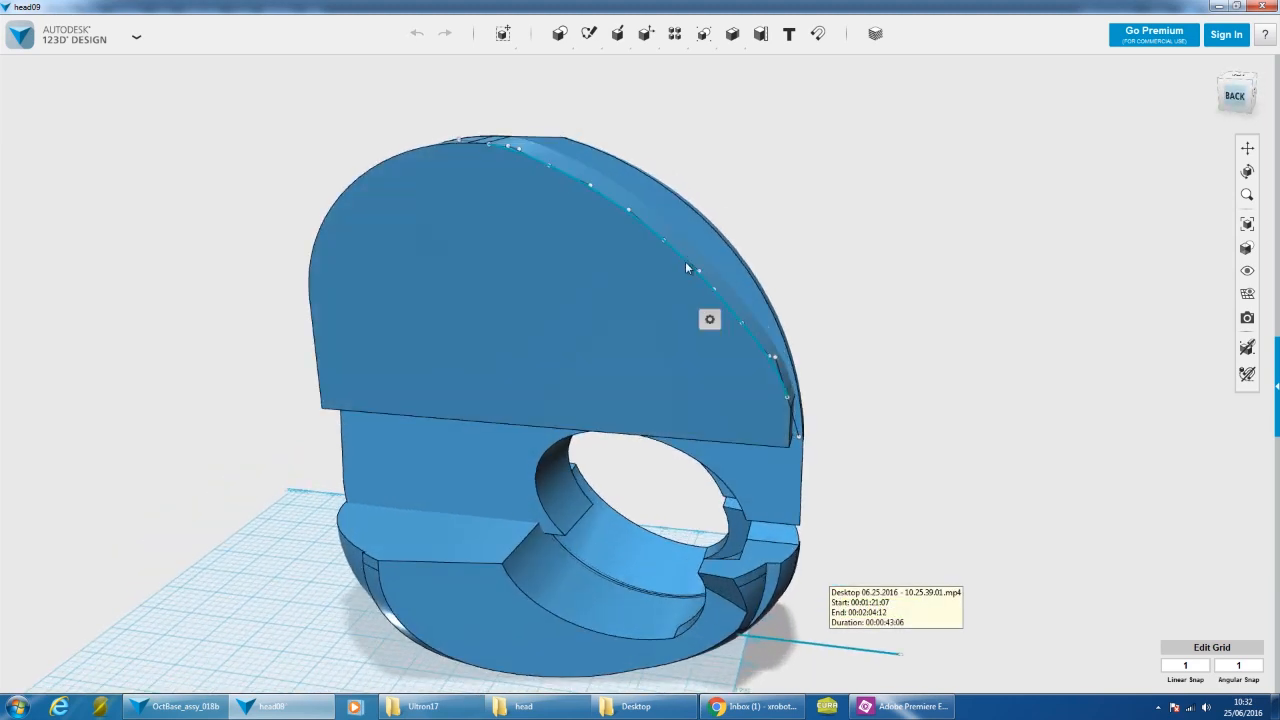
pyautogui.moveTo(684, 241); pyautogui.dragTo(704, 281, button='right')
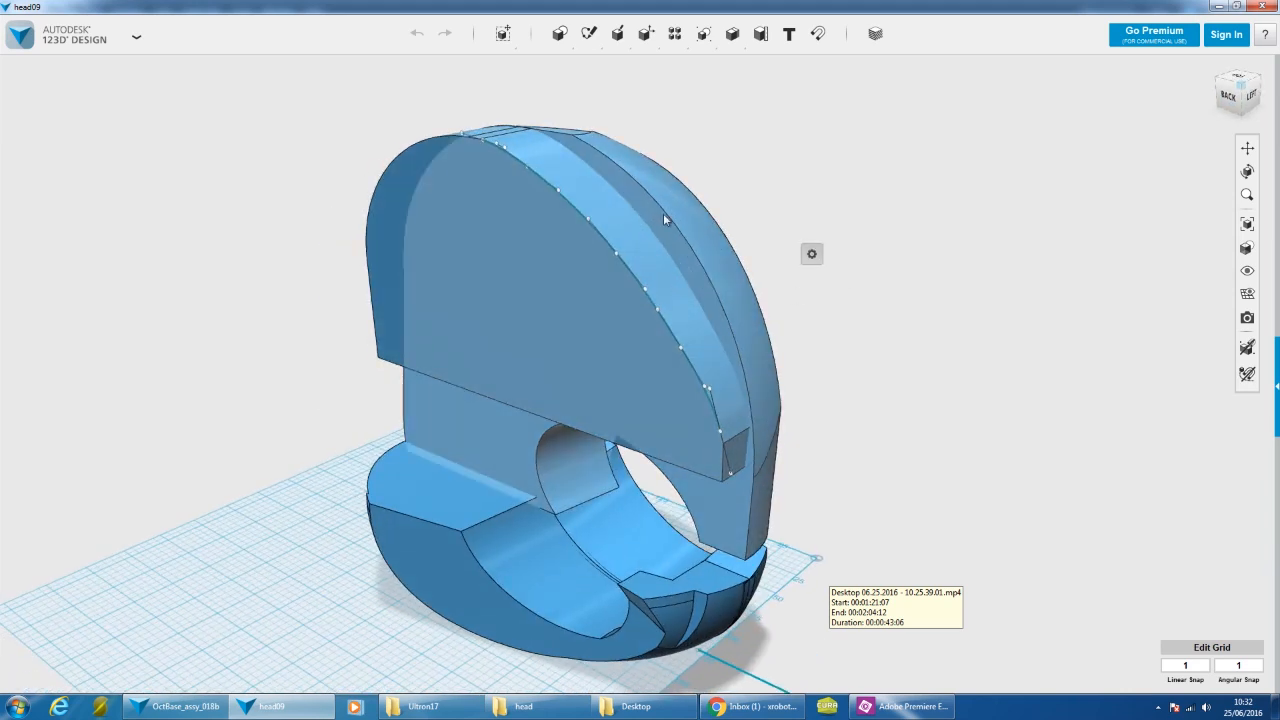
pyautogui.moveTo(788, 240); pyautogui.dragTo(646, 218, button='right')
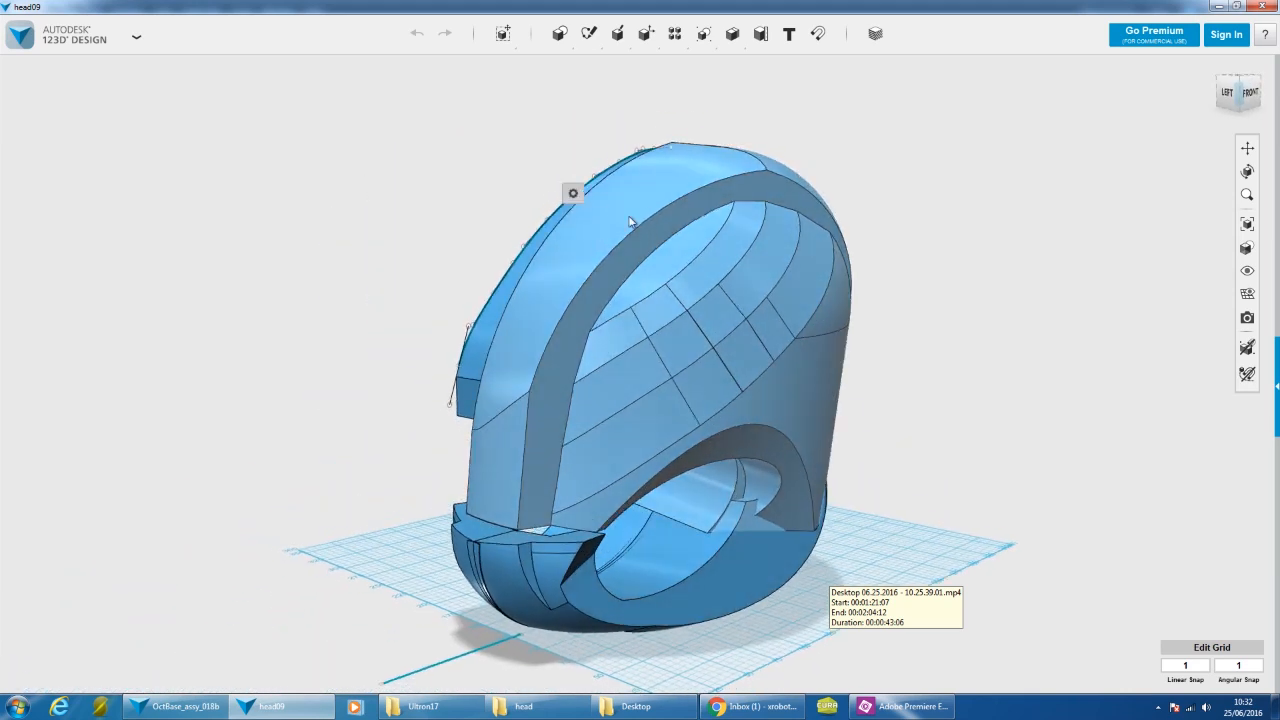
pyautogui.click(630, 221)
pyautogui.moveTo(486, 214); pyautogui.dragTo(625, 236, button='right')
pyautogui.click(783, 258)
pyautogui.moveTo(812, 275); pyautogui.dragTo(882, 262, button='right')
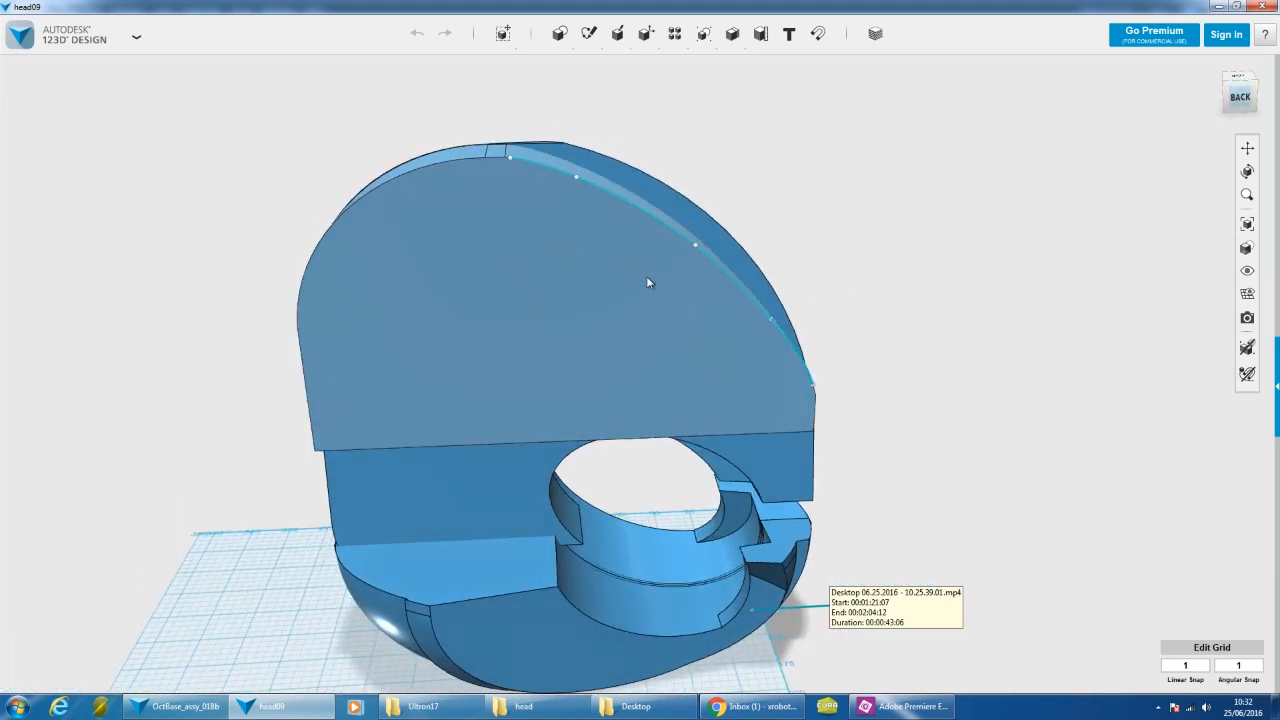
pyautogui.moveTo(737, 289); pyautogui.dragTo(788, 304, button='right')
# - Split the upper half head, using the curve along the arched slab's edge as the splitting entity
pyautogui.moveTo(866, 331); pyautogui.dragTo(779, 71, button='right')
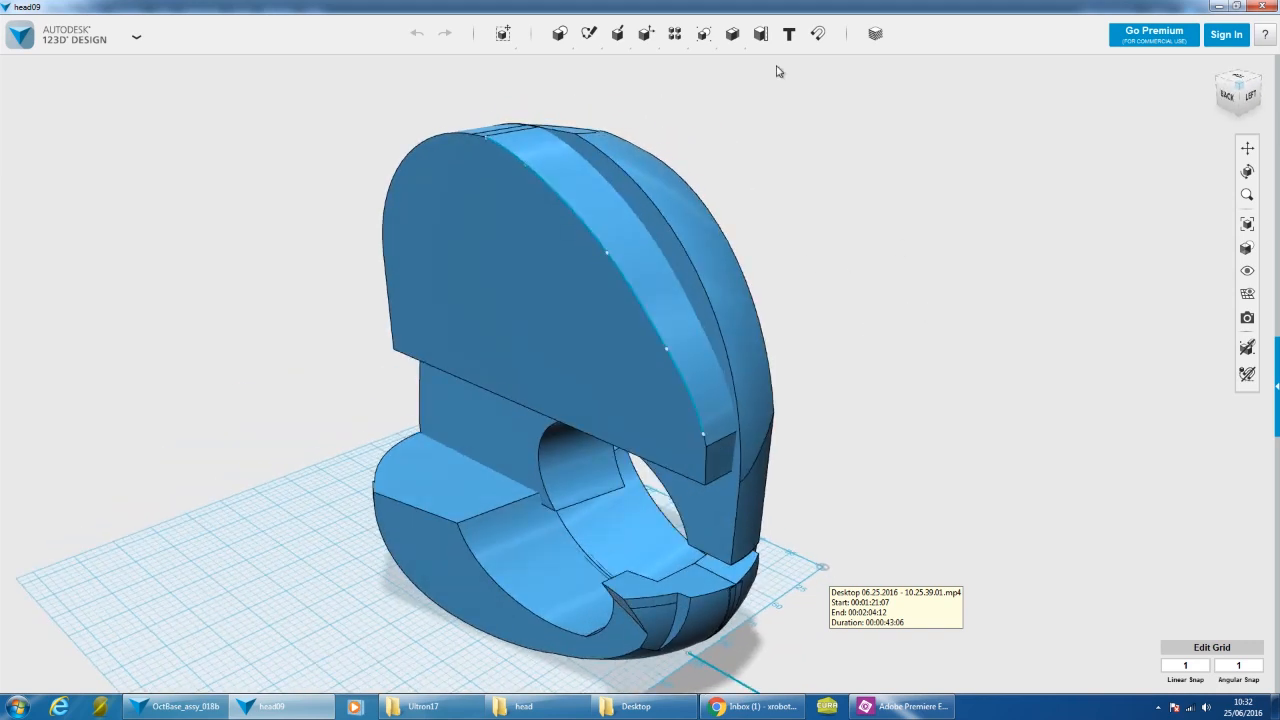
pyautogui.click(805, 66)
pyautogui.click(588, 145)
pyautogui.click(563, 197)
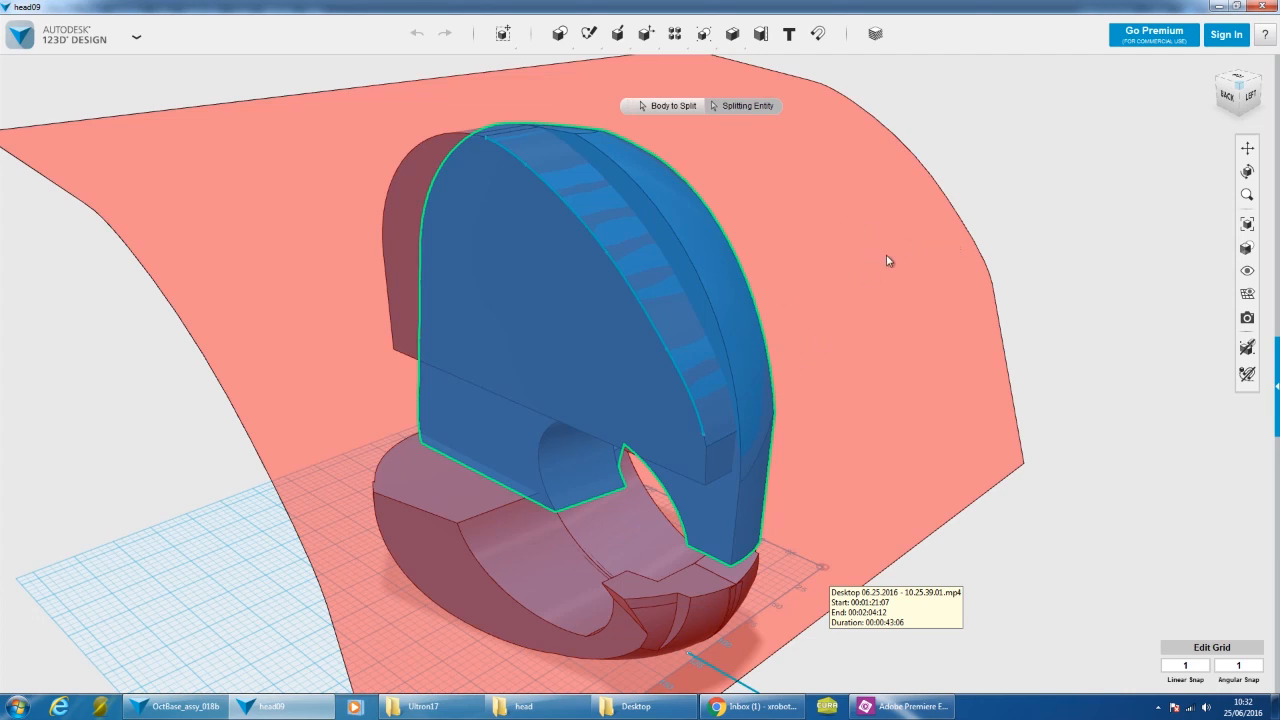
pyautogui.click(1017, 227)
pyautogui.moveTo(986, 228); pyautogui.dragTo(679, 190, button='right')
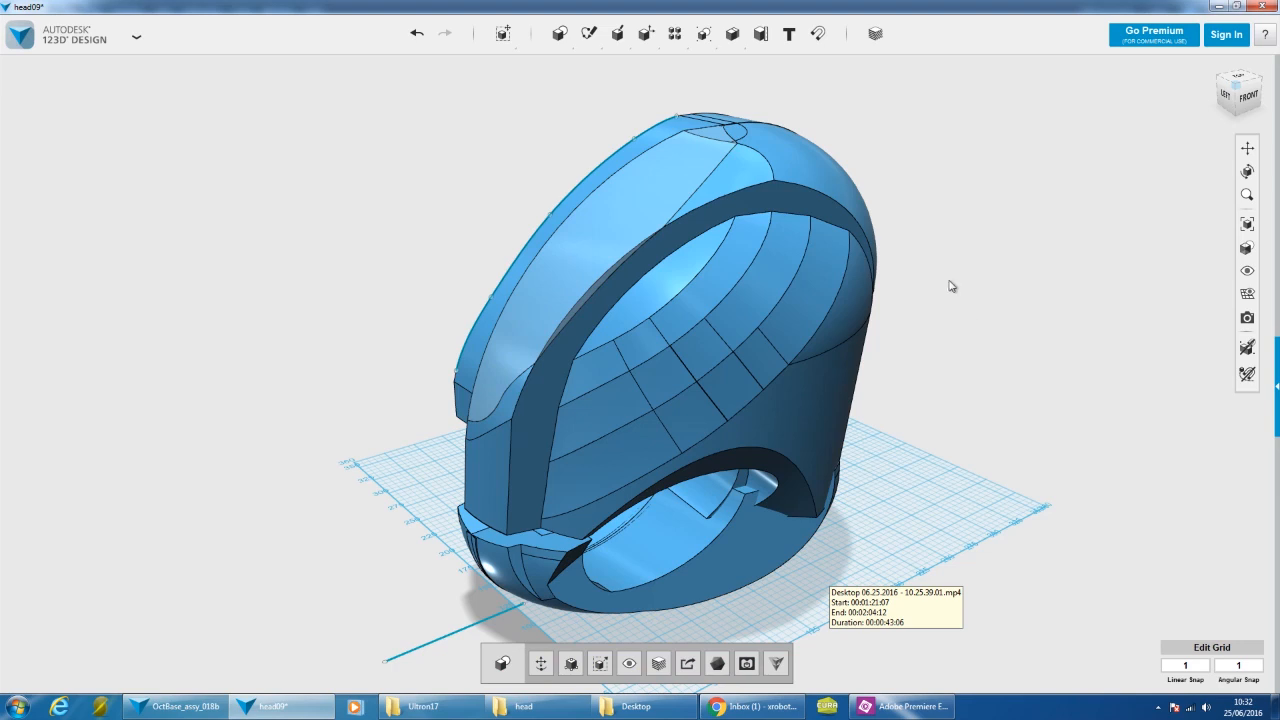
pyautogui.moveTo(931, 189); pyautogui.dragTo(1035, 192, button='right')
pyautogui.moveTo(862, 238); pyautogui.dragTo(591, 293, button='right')
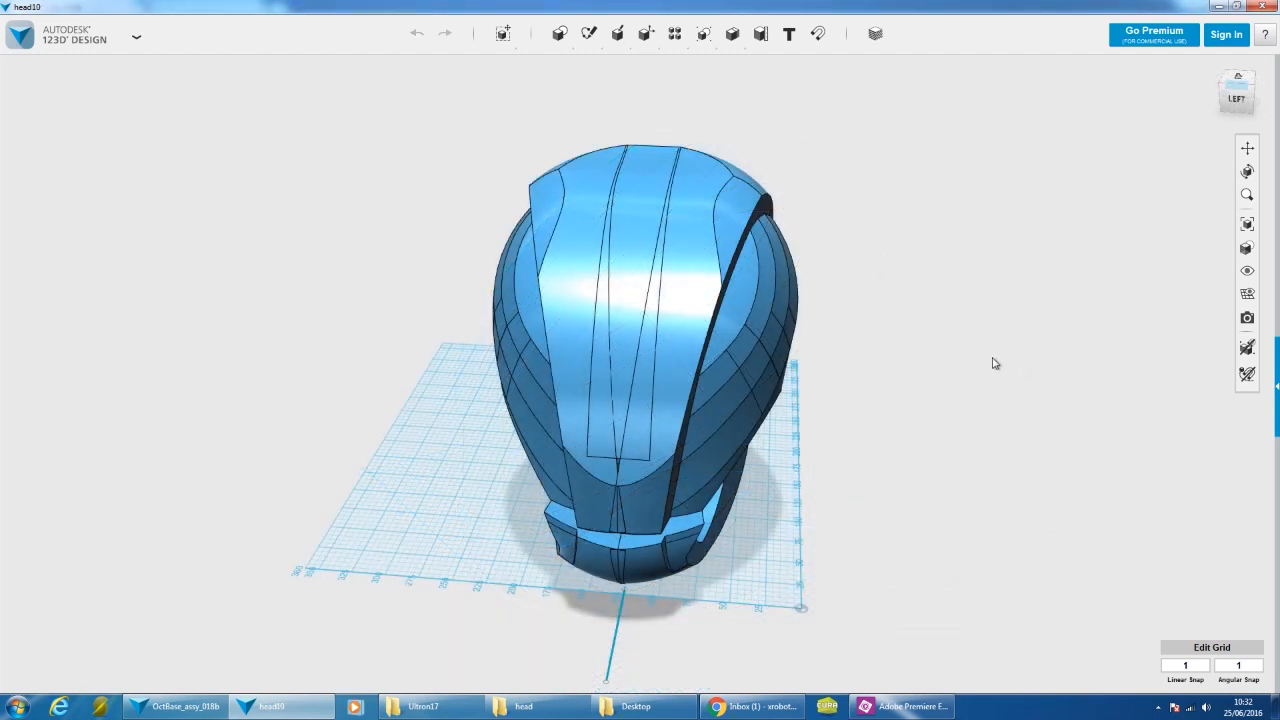
# - Examine the panel lines running down the centre of the complete head in head10
pyautogui.moveTo(994, 363)
pyautogui.mouseDown(button='right')
pyautogui.moveTo(952, 358)
pyautogui.moveTo(977, 346)
pyautogui.mouseUp(button='right')
pyautogui.click(692, 301)
pyautogui.moveTo(845, 320); pyautogui.dragTo(742, 324, button='right')
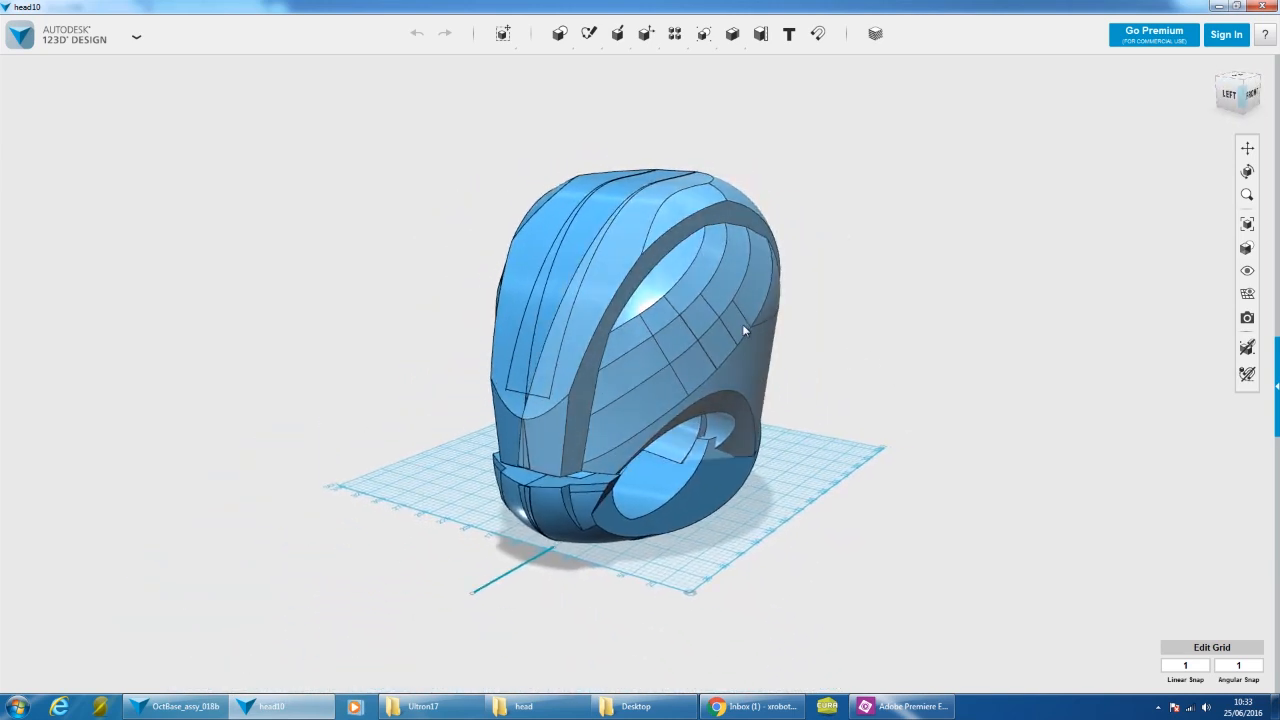
pyautogui.scroll(3, 750, 300)
pyautogui.scroll(-3, 926, 393)
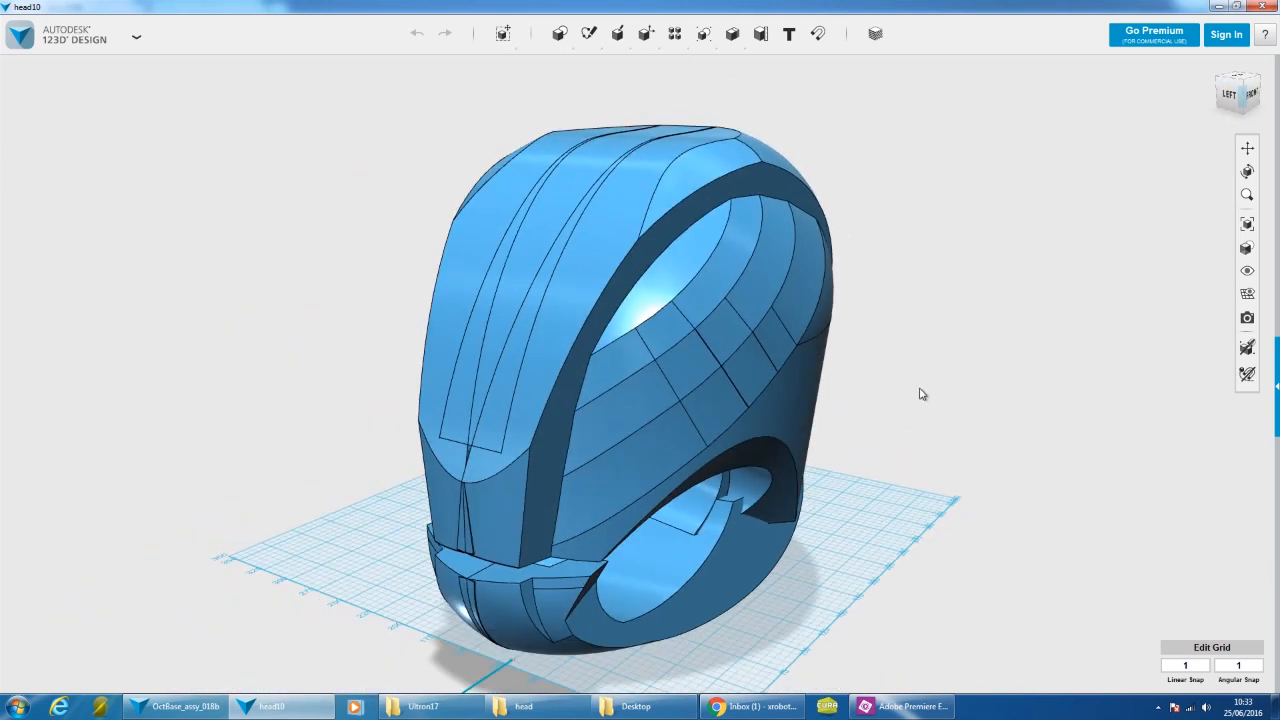
pyautogui.moveTo(922, 437); pyautogui.dragTo(885, 423, button='right')
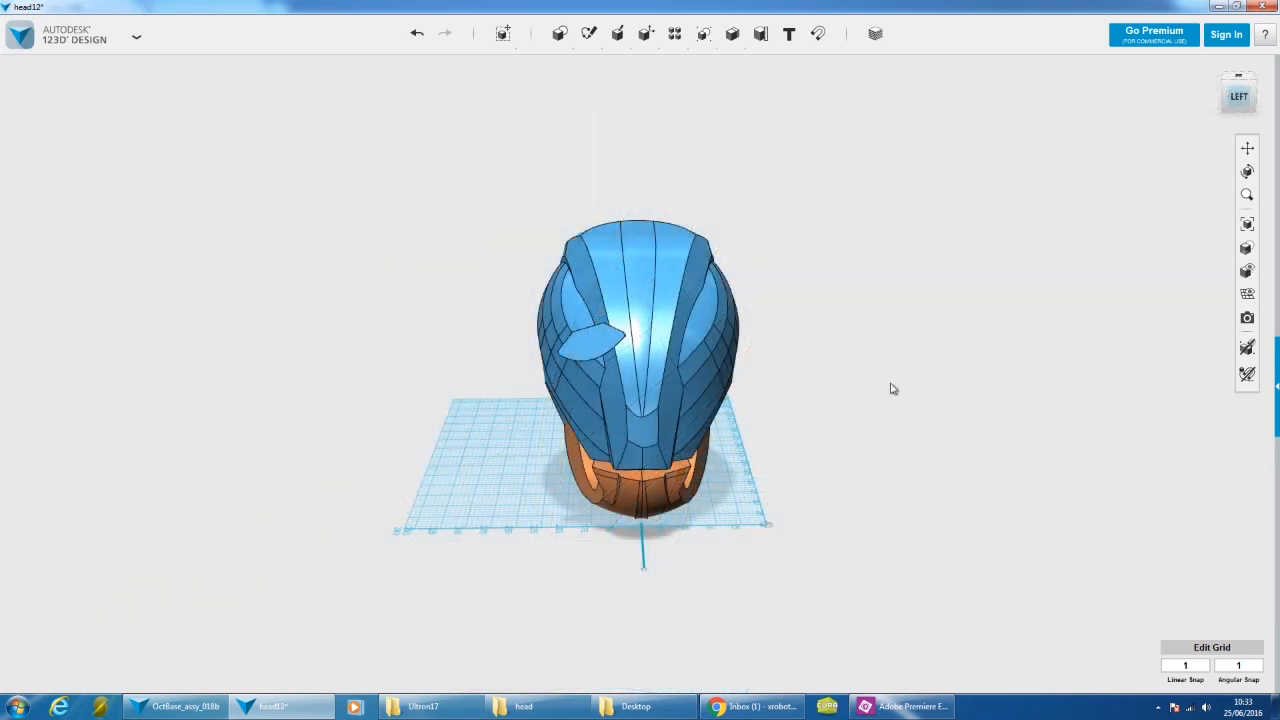
# - Pull the front face of the eye-shaped block outwards in head12 to lengthen the block
pyautogui.moveTo(816, 353); pyautogui.dragTo(753, 329, button='right')
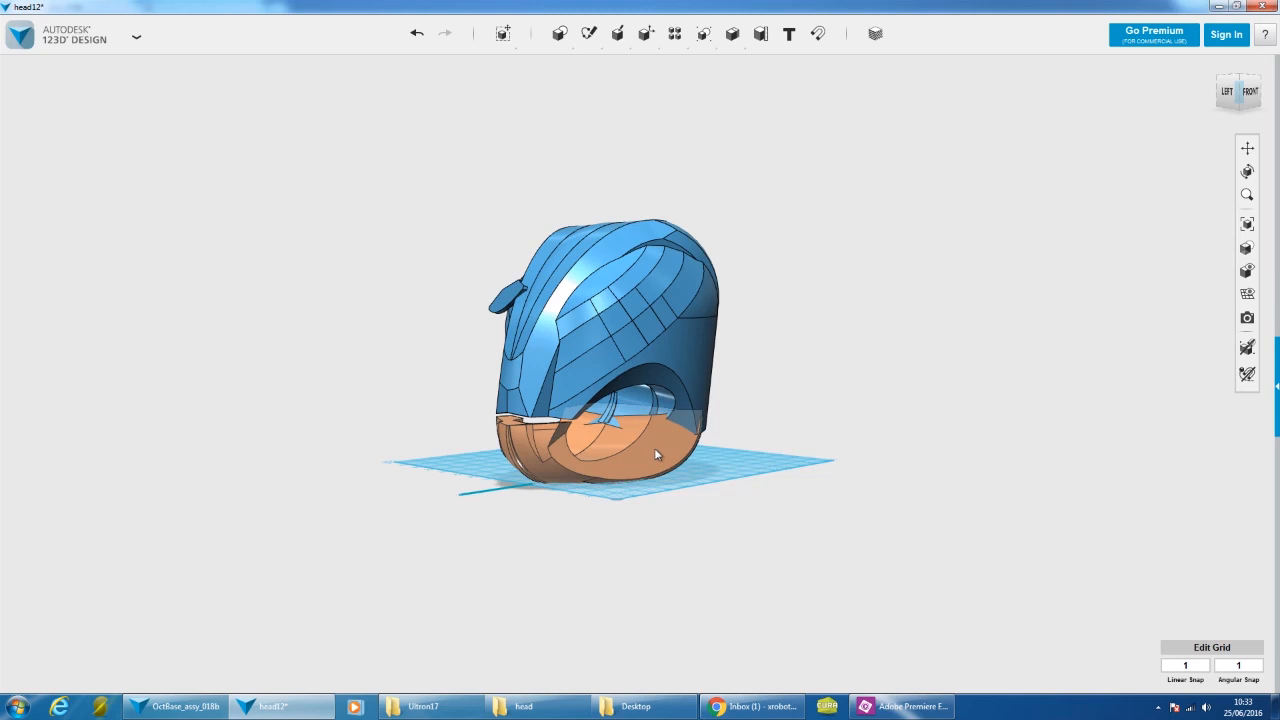
pyautogui.moveTo(786, 430); pyautogui.dragTo(565, 315, button='right')
pyautogui.moveTo(346, 371); pyautogui.dragTo(401, 366, button='right')
pyautogui.moveTo(816, 325); pyautogui.dragTo(843, 310, button='middle')
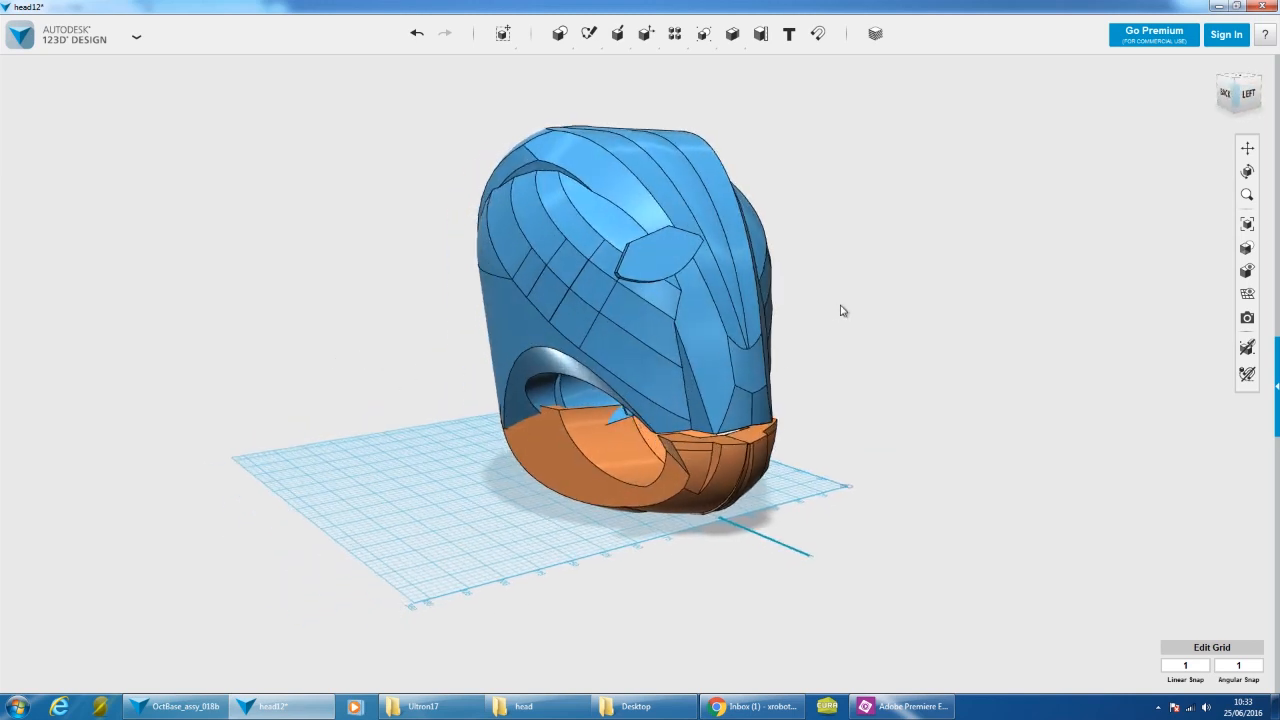
pyautogui.moveTo(843, 310); pyautogui.dragTo(854, 319, button='right')
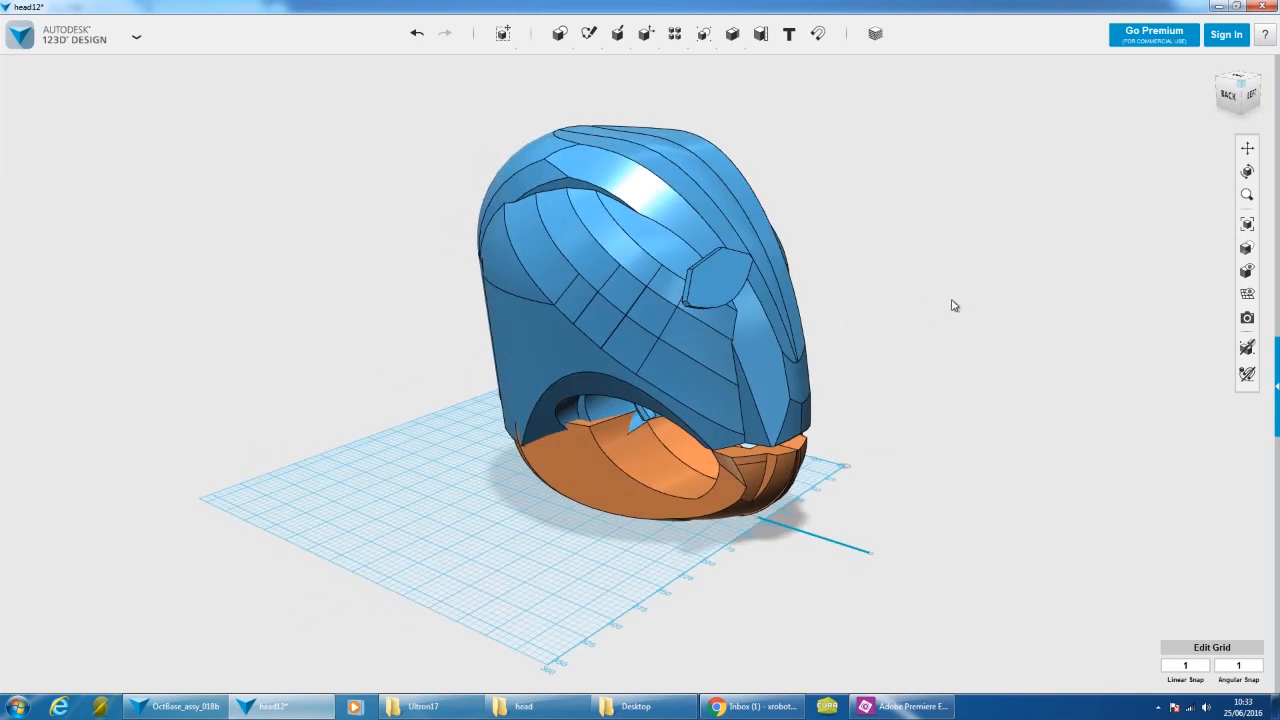
pyautogui.click(719, 276)
pyautogui.moveTo(886, 269)
pyautogui.mouseDown(button='right')
pyautogui.moveTo(947, 239)
pyautogui.moveTo(874, 254)
pyautogui.mouseUp(button='right')
pyautogui.scroll(3, 872, 254)
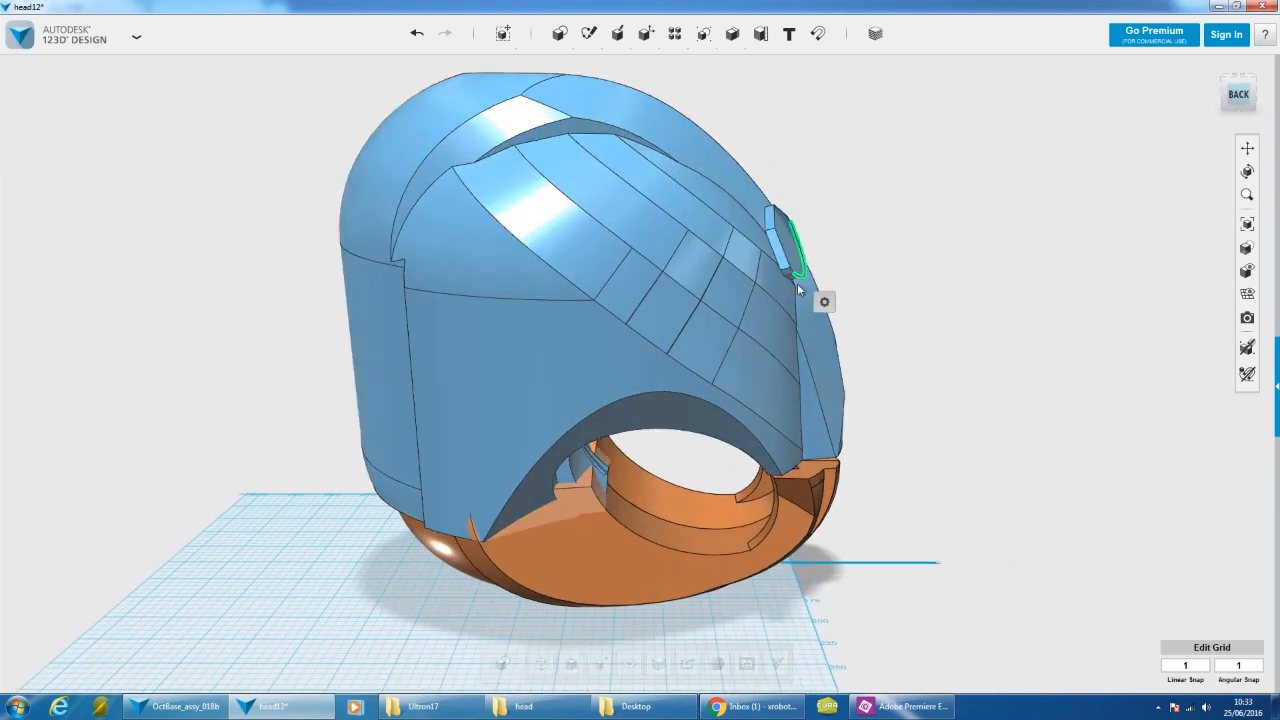
pyautogui.moveTo(811, 297)
pyautogui.click(866, 299)
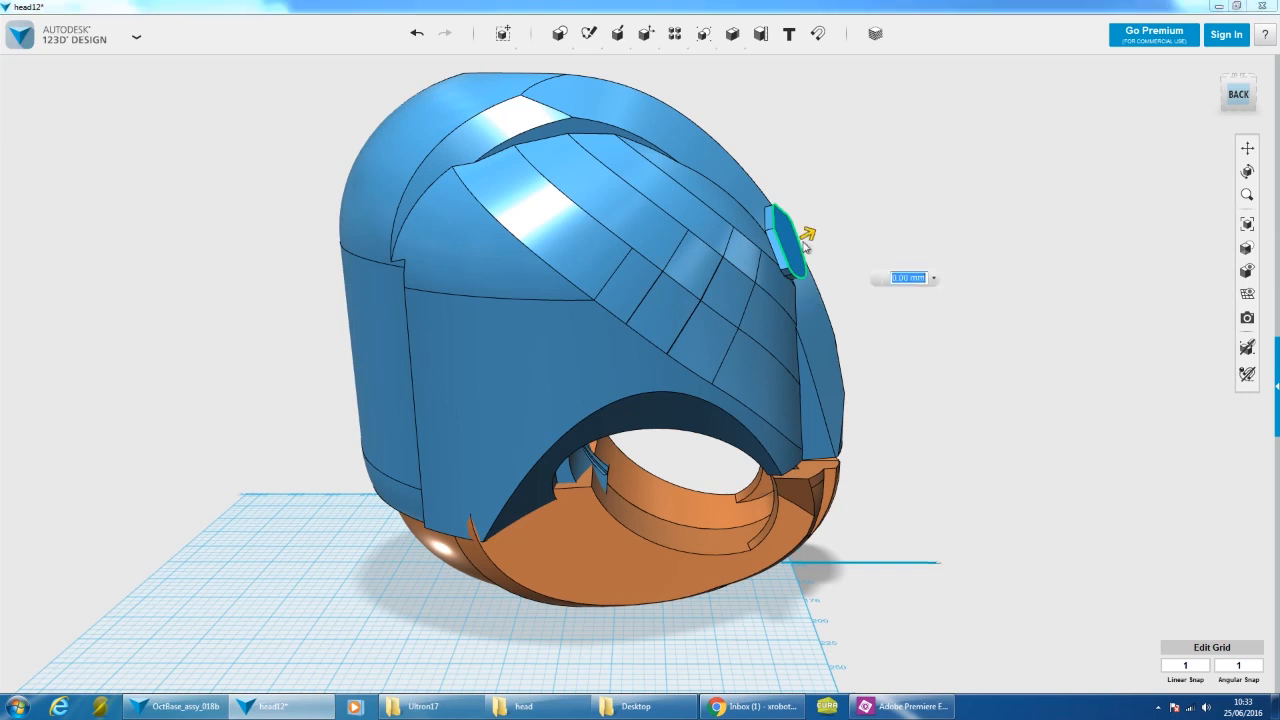
pyautogui.moveTo(808, 229); pyautogui.dragTo(864, 219)
pyautogui.click(885, 274)
# - Move the lengthened eye-shaped block 15 mm towards the back of the head with Move/Rotate
pyautogui.click(826, 235)
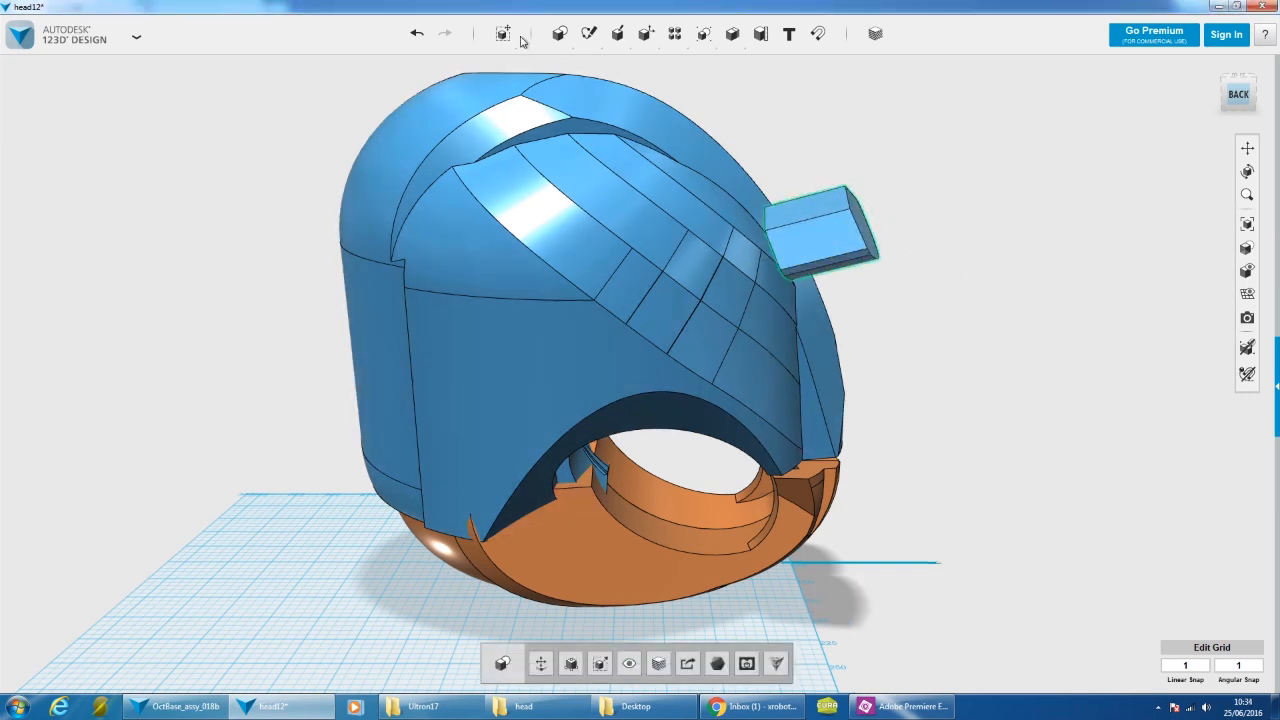
pyautogui.moveTo(507, 37)
pyautogui.click(509, 66)
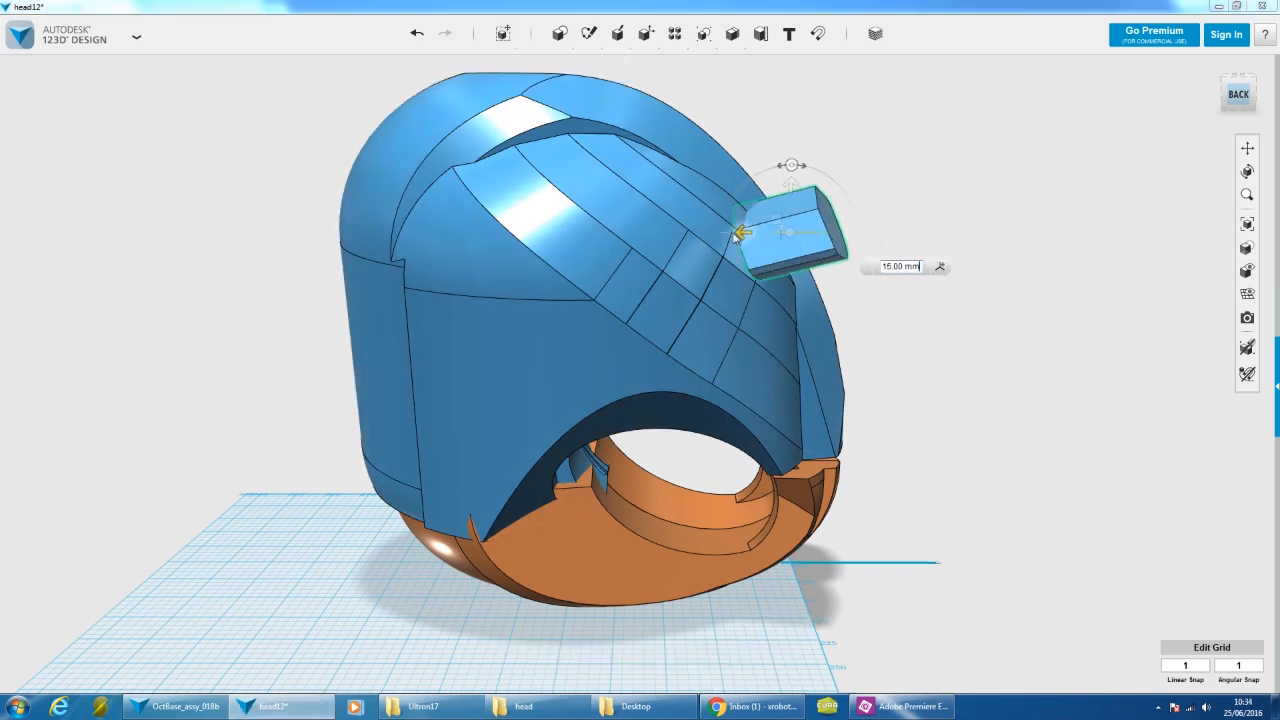
pyautogui.click(864, 183)
pyautogui.moveTo(954, 203); pyautogui.dragTo(858, 292, button='right')
pyautogui.scroll(-1, 851, 223)
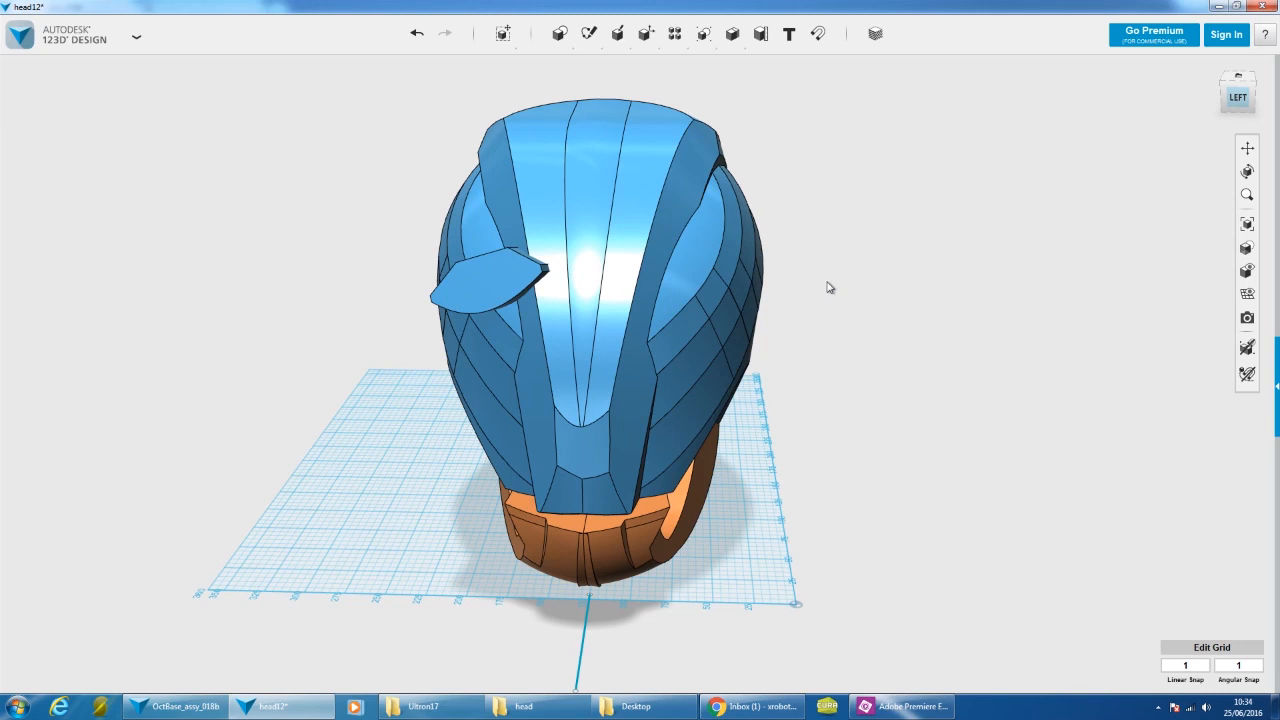
# - Open Move/Rotate on the eye-shaped block in front of the head
pyautogui.moveTo(851, 299); pyautogui.dragTo(885, 301, button='right')
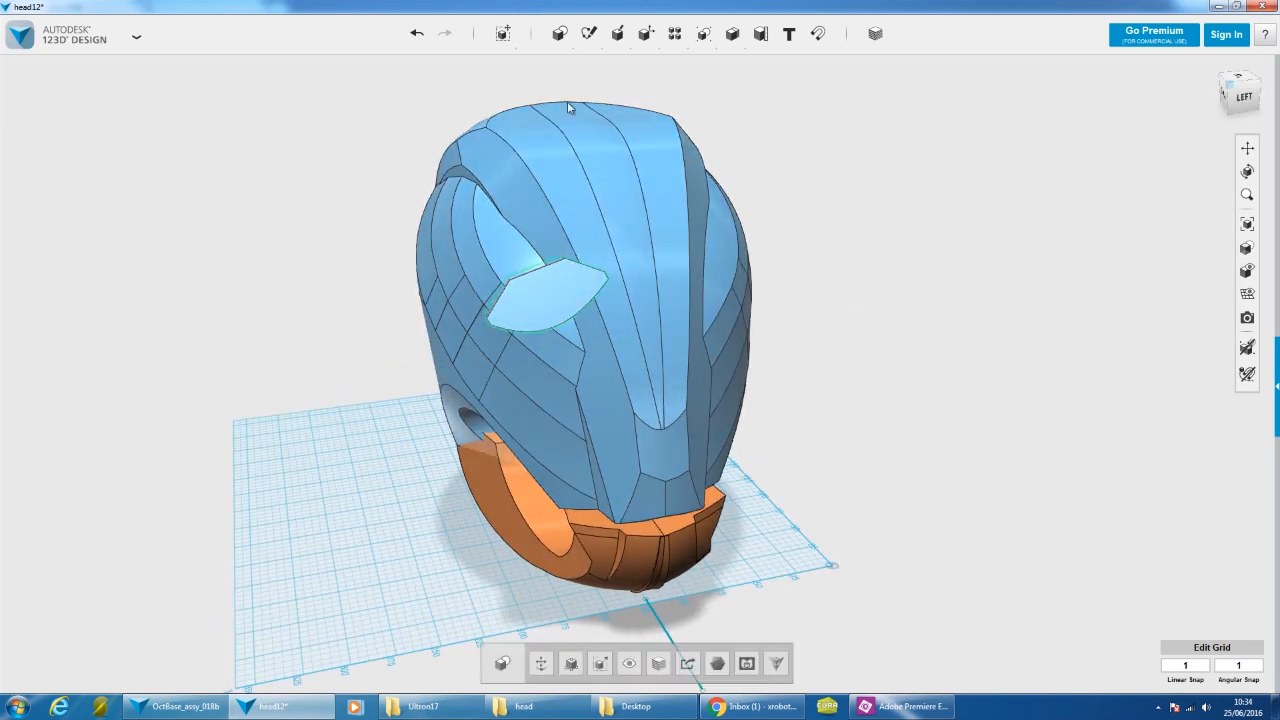
pyautogui.click(503, 62)
pyautogui.click(597, 260)
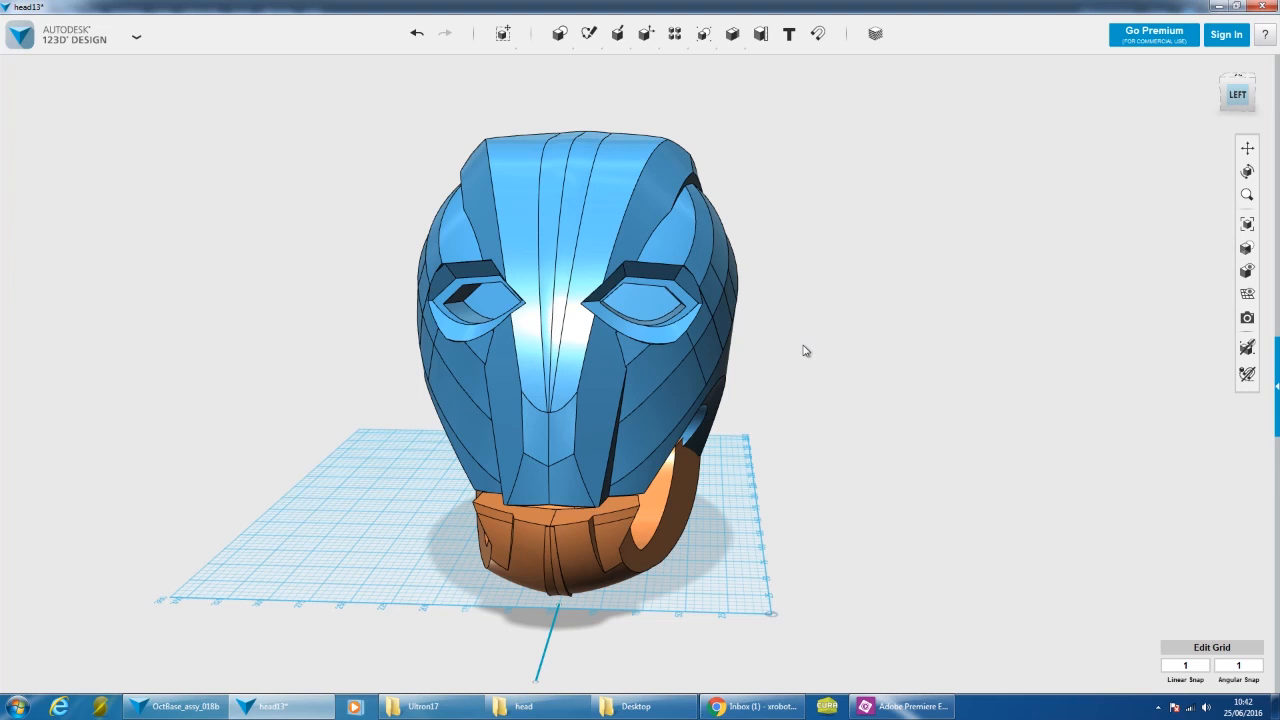
# - Examine the stepped eye sockets and their inner openings cut into the head in head13
pyautogui.moveTo(804, 347); pyautogui.dragTo(834, 353, button='right')
pyautogui.moveTo(828, 361); pyautogui.dragTo(920, 346, button='middle')
pyautogui.scroll(3, 610, 257)
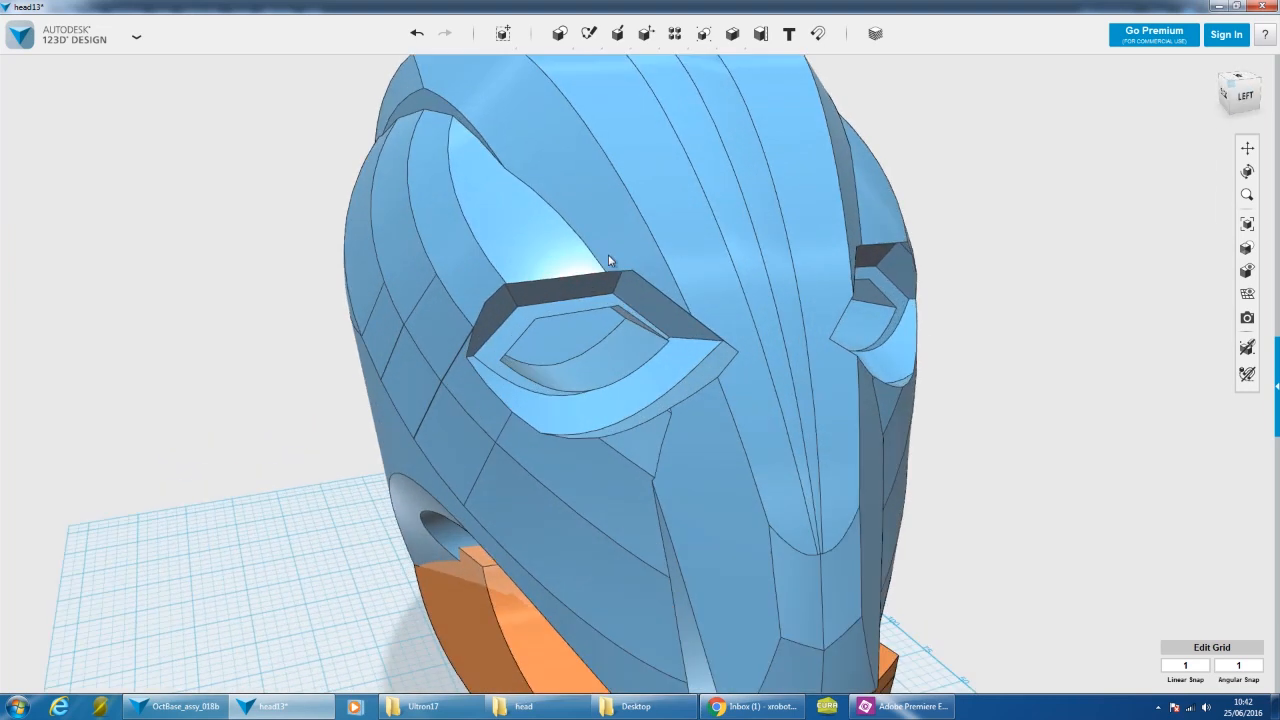
pyautogui.scroll(1, 639, 284)
pyautogui.click(650, 305)
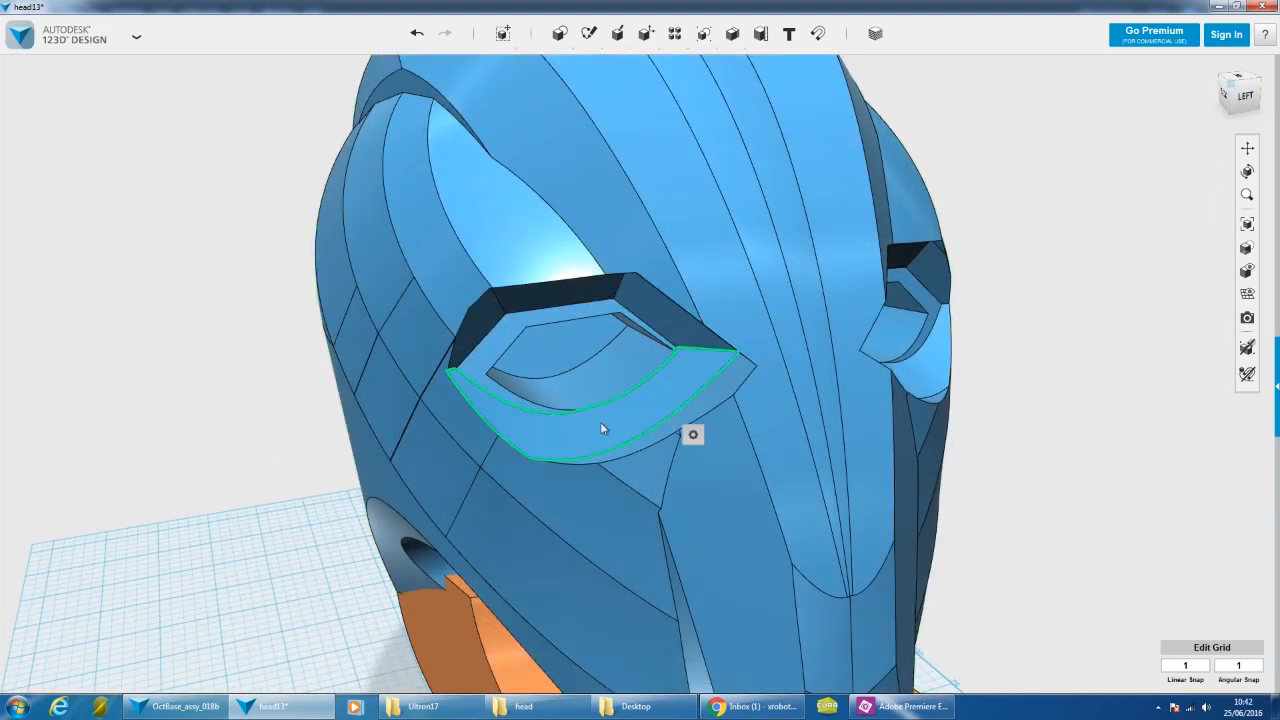
pyautogui.scroll(-3, 596, 384)
pyautogui.click(947, 400)
pyautogui.moveTo(886, 429); pyautogui.dragTo(877, 415, button='right')
pyautogui.scroll(2, 610, 346)
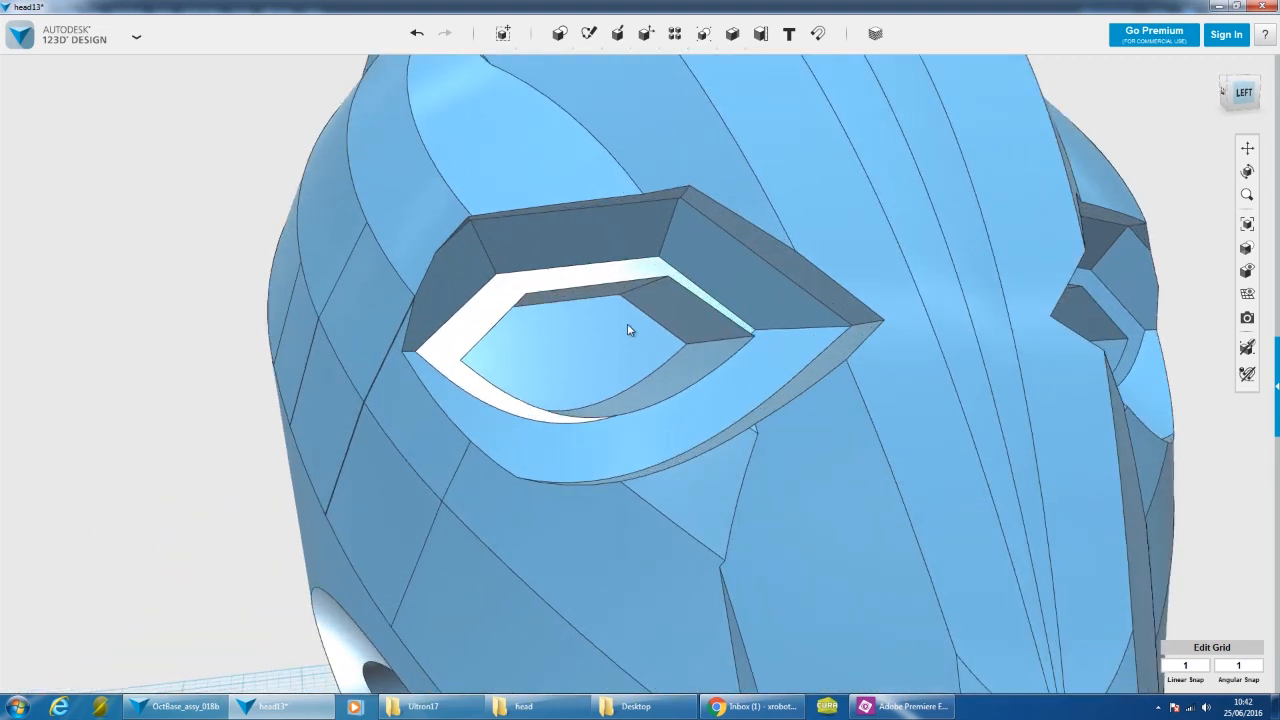
pyautogui.scroll(-4, 631, 329)
pyautogui.moveTo(638, 328); pyautogui.dragTo(620, 331, button='right')
pyautogui.moveTo(1003, 374); pyautogui.dragTo(960, 385, button='right')
pyautogui.moveTo(897, 413)
pyautogui.mouseDown(button='right')
pyautogui.moveTo(871, 440)
pyautogui.moveTo(837, 434)
pyautogui.moveTo(837, 326)
pyautogui.moveTo(873, 418)
pyautogui.mouseUp(button='right')
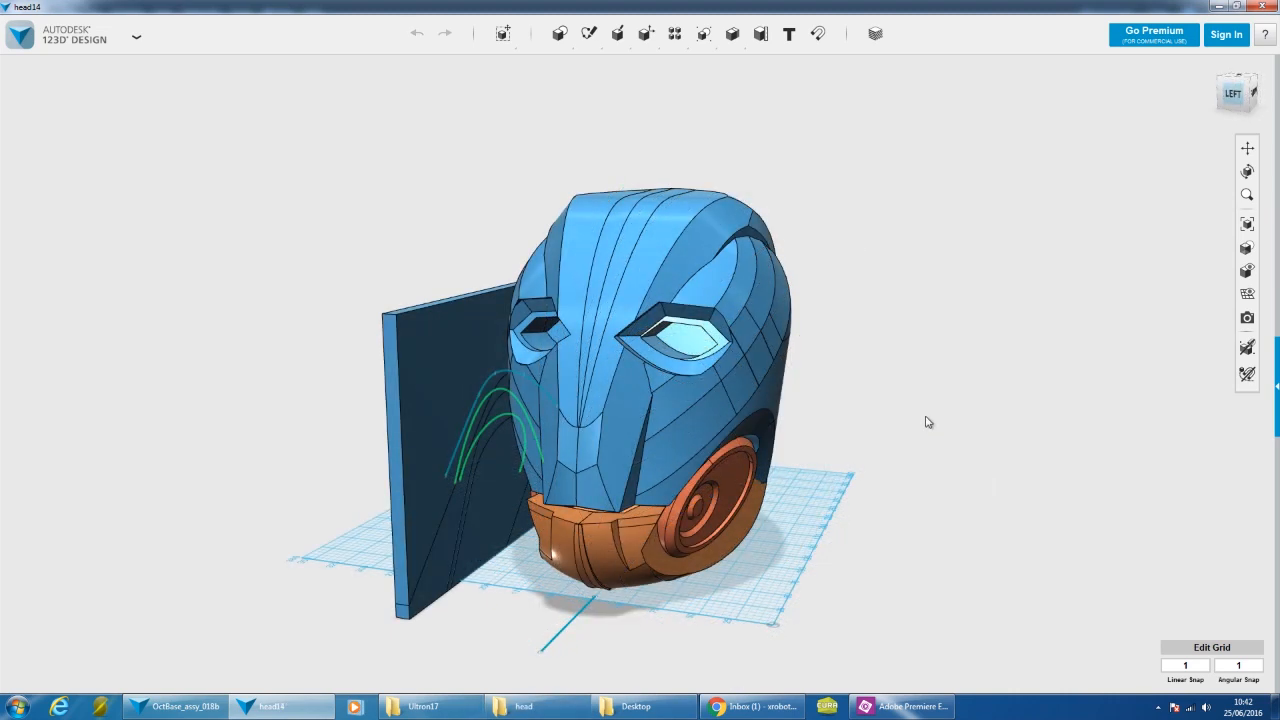
# - Examine the side of the head and the curved sketch bands on the slab beside it in head14
pyautogui.moveTo(841, 439)
pyautogui.mouseDown(button='right')
pyautogui.moveTo(806, 431)
pyautogui.moveTo(869, 434)
pyautogui.moveTo(834, 431)
pyautogui.moveTo(826, 414)
pyautogui.moveTo(826, 435)
pyautogui.moveTo(937, 431)
pyautogui.moveTo(822, 445)
pyautogui.mouseUp(button='right')
pyautogui.click(738, 417)
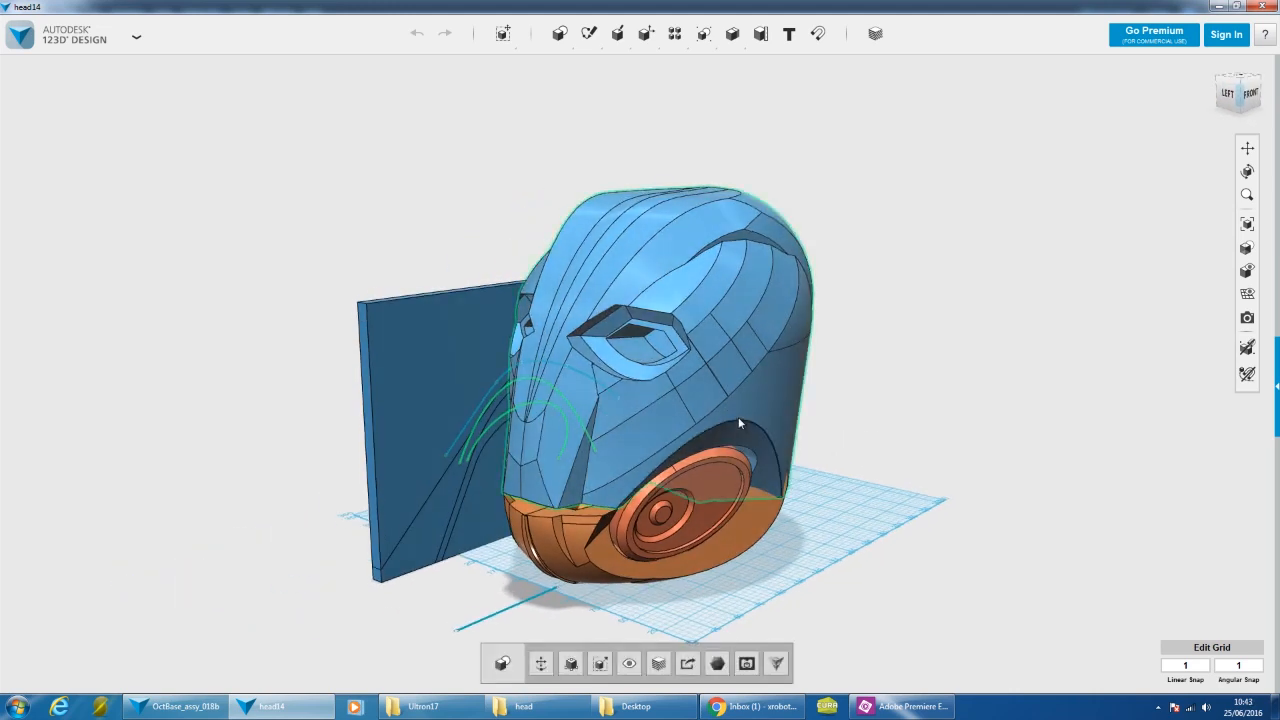
pyautogui.click(740, 422)
pyautogui.moveTo(500, 413); pyautogui.dragTo(349, 340, button='right')
pyautogui.click(723, 554)
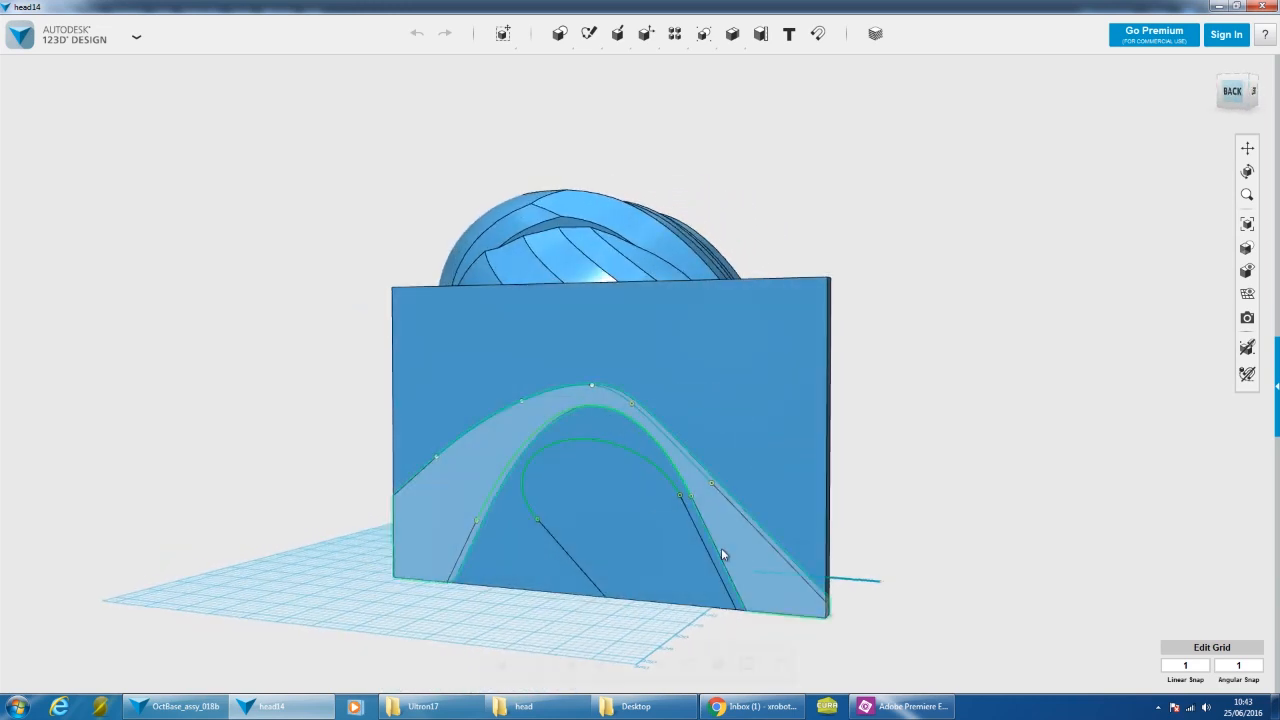
# - Move the split arch-shaped piece away from the slab to the side of the head and tilt it over the cheek with Move/Rotate
pyautogui.moveTo(776, 427)
pyautogui.mouseDown(button='right')
pyautogui.moveTo(826, 429)
pyautogui.moveTo(800, 396)
pyautogui.mouseUp(button='right')
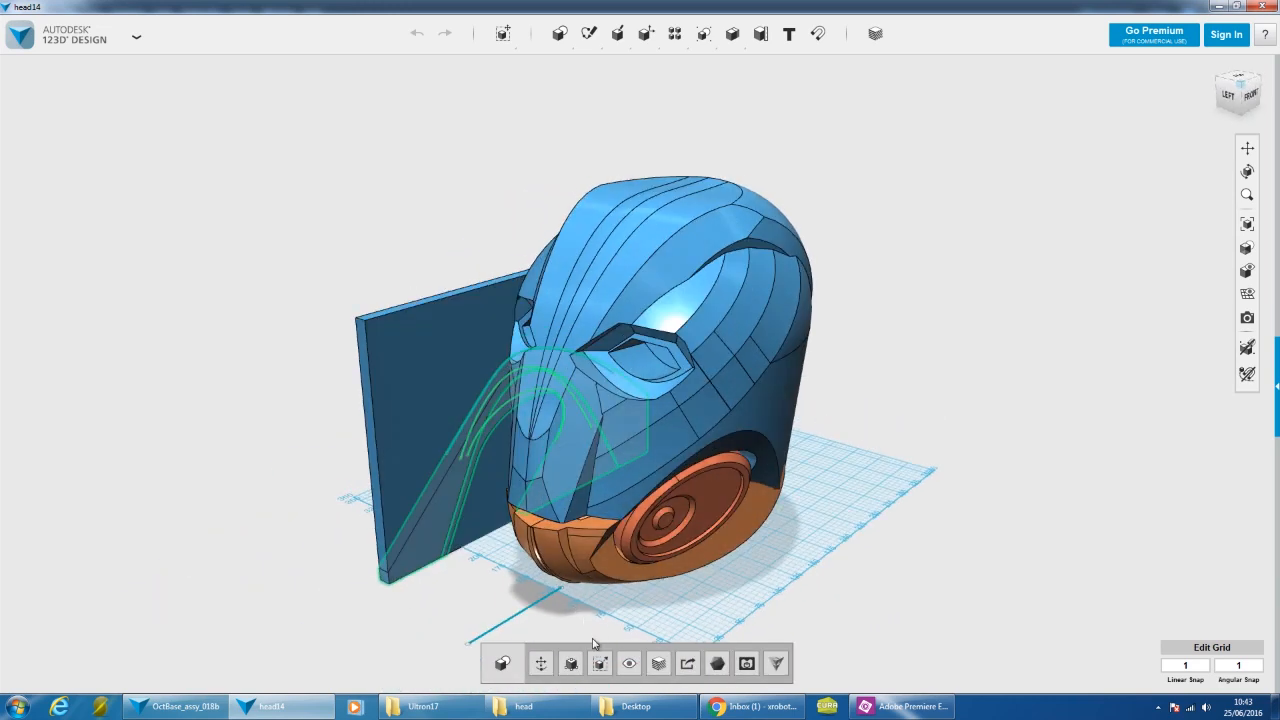
pyautogui.click(541, 663)
pyautogui.moveTo(560, 443); pyautogui.dragTo(981, 546)
pyautogui.moveTo(981, 546); pyautogui.dragTo(980, 457, button='right')
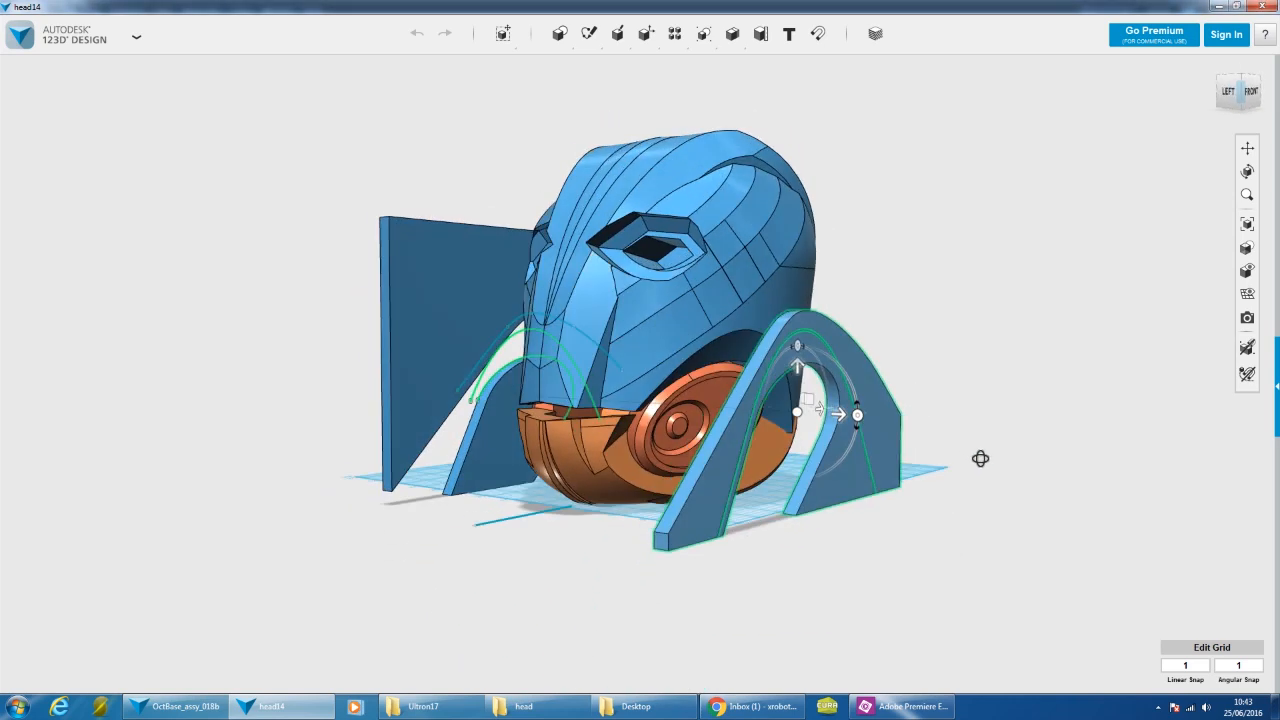
pyautogui.moveTo(869, 422); pyautogui.dragTo(871, 440)
pyautogui.moveTo(916, 345); pyautogui.dragTo(857, 464, button='right')
pyautogui.moveTo(784, 538); pyautogui.dragTo(673, 418)
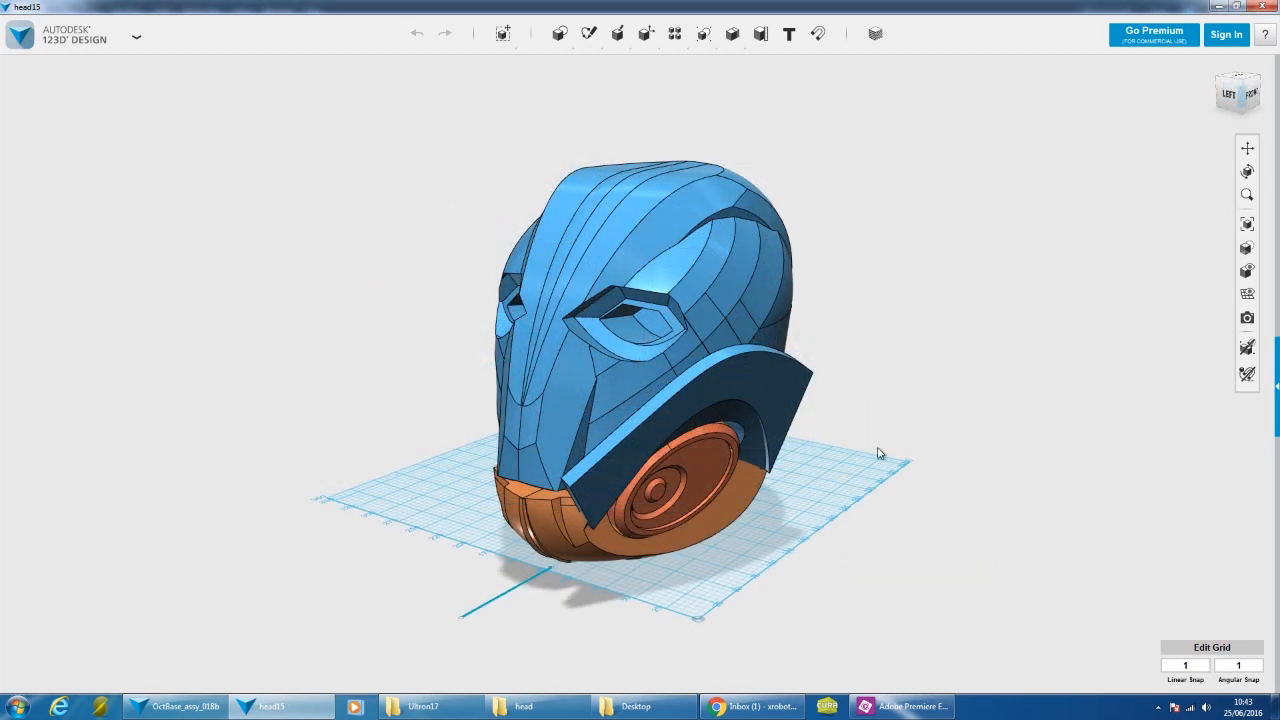
# - Mirror the angled cheek piece to the other side of the head, using the centre sketch line in front of the chin as mirror plane
pyautogui.moveTo(878, 453); pyautogui.dragTo(923, 433, button='right')
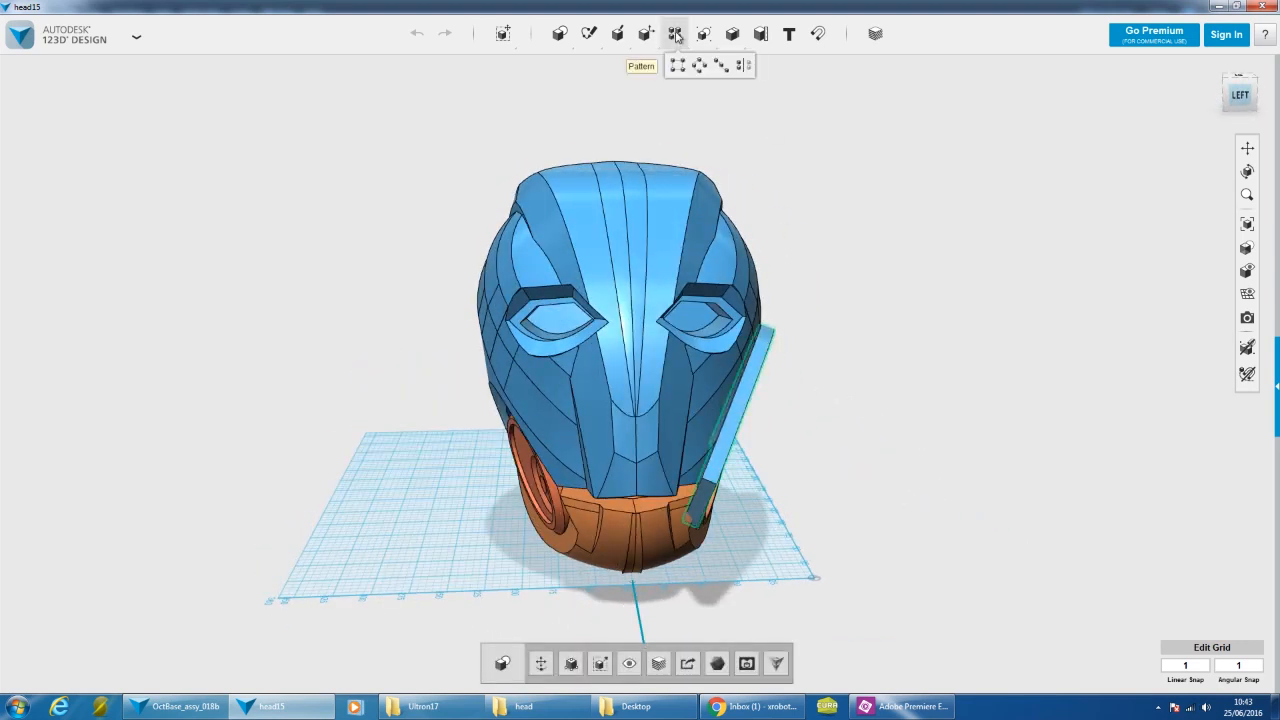
pyautogui.click(744, 67)
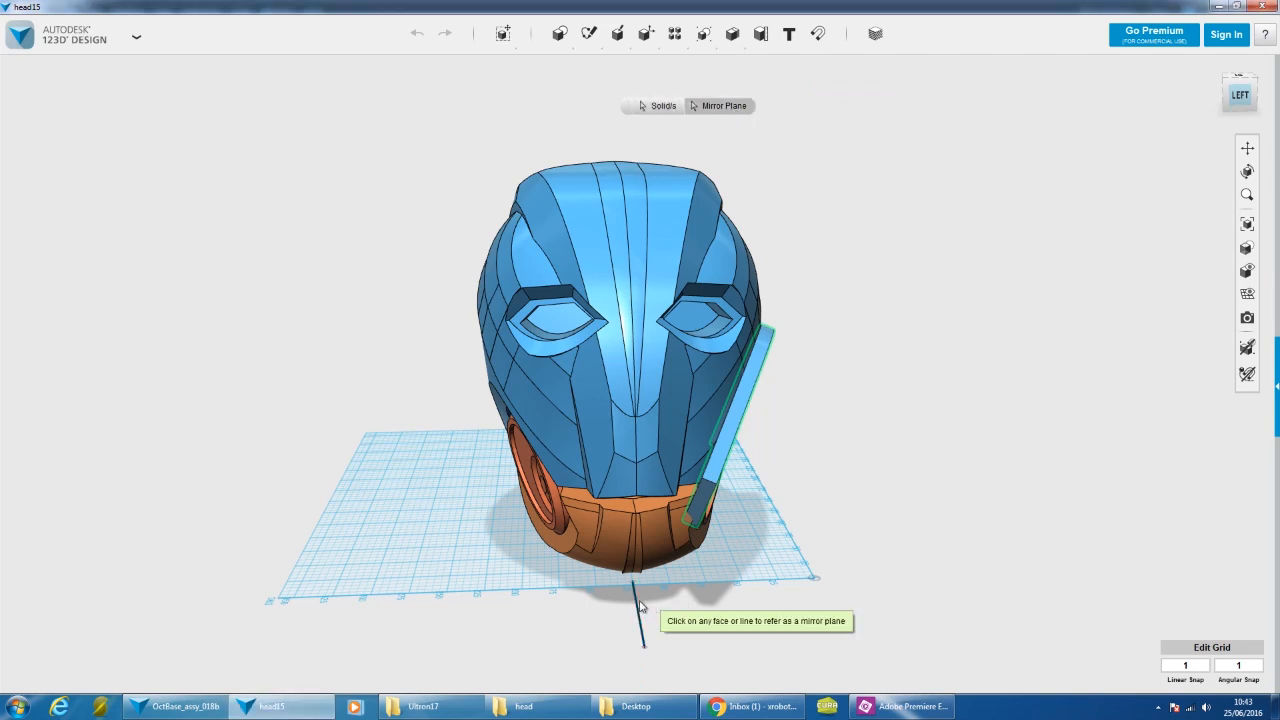
pyautogui.moveTo(641, 606); pyautogui.dragTo(810, 486, button='right')
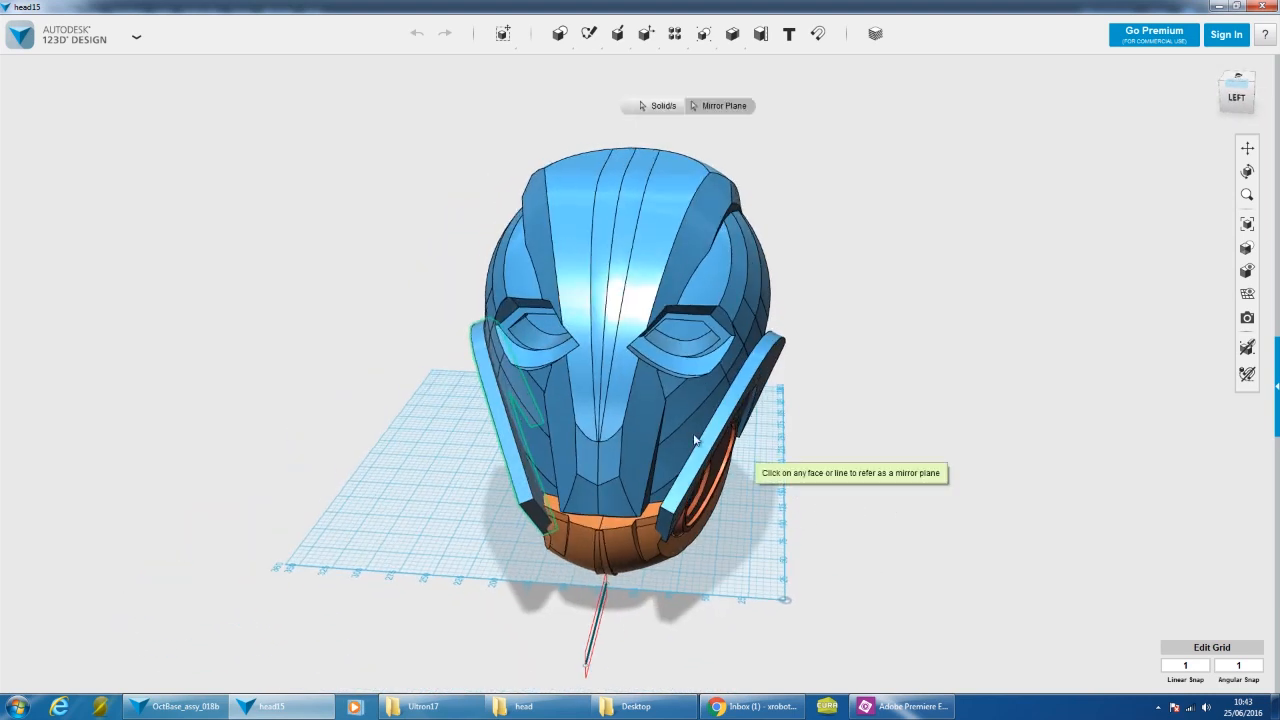
pyautogui.moveTo(829, 405); pyautogui.dragTo(794, 417, button='right')
# - Thicken the cheek piece by pulling its large outer face outward with Press/Pull
pyautogui.scroll(5, 750, 355)
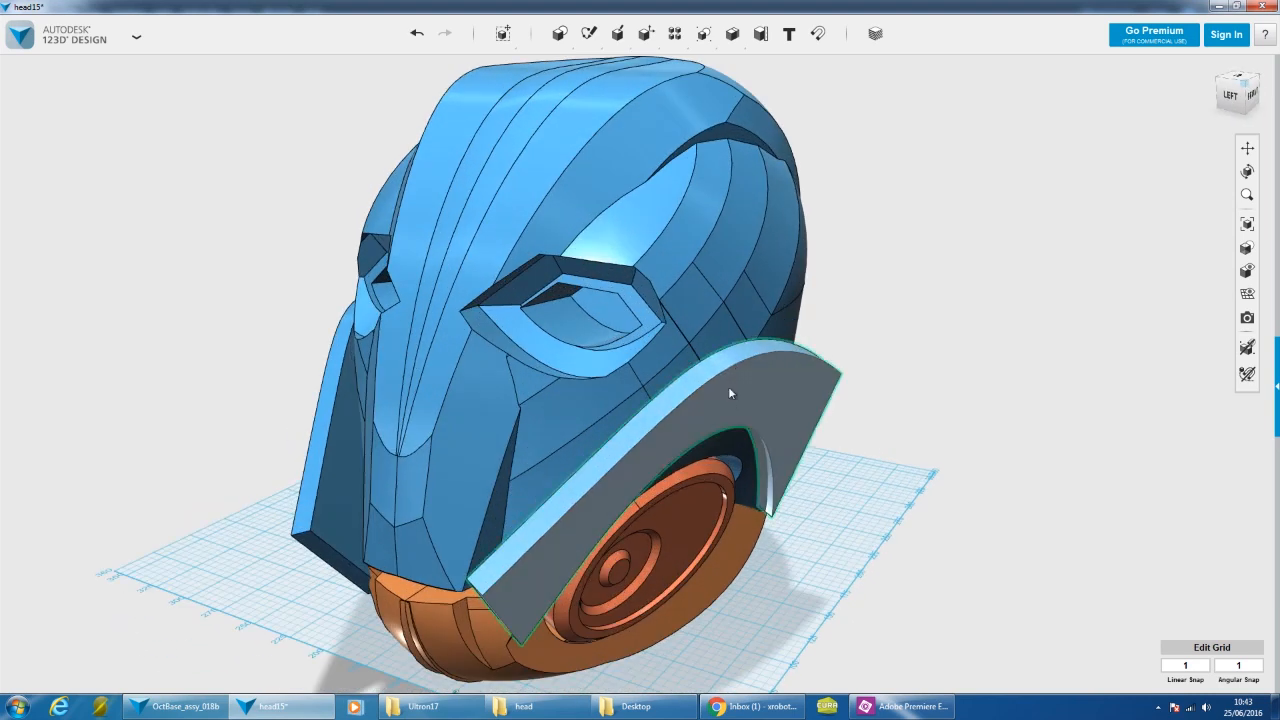
pyautogui.click(742, 391)
pyautogui.click(793, 452)
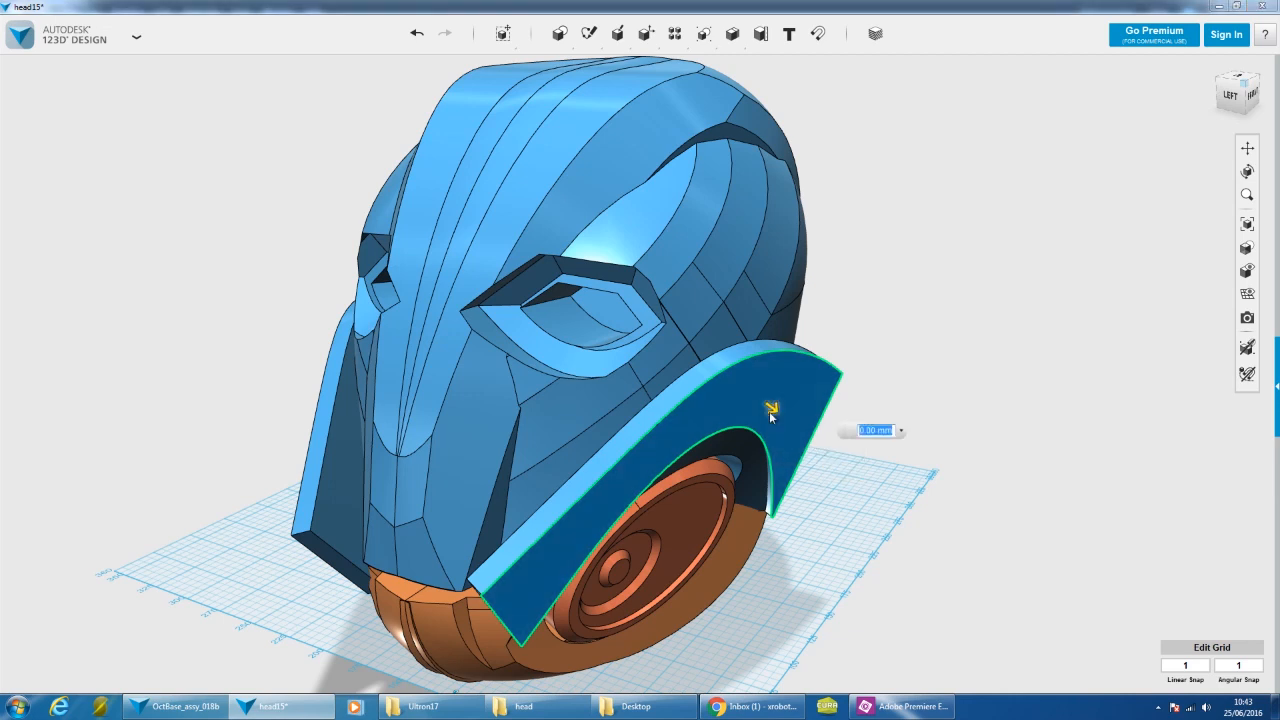
pyautogui.moveTo(770, 412); pyautogui.dragTo(788, 424)
pyautogui.click(838, 358)
# - Move the thickened cheek piece in towards the side of the head
pyautogui.click(787, 374)
pyautogui.moveTo(488, 35)
pyautogui.click(504, 66)
pyautogui.moveTo(827, 330); pyautogui.dragTo(901, 328, button='right')
pyautogui.moveTo(816, 450); pyautogui.dragTo(760, 461)
pyautogui.moveTo(886, 371); pyautogui.dragTo(857, 371, button='right')
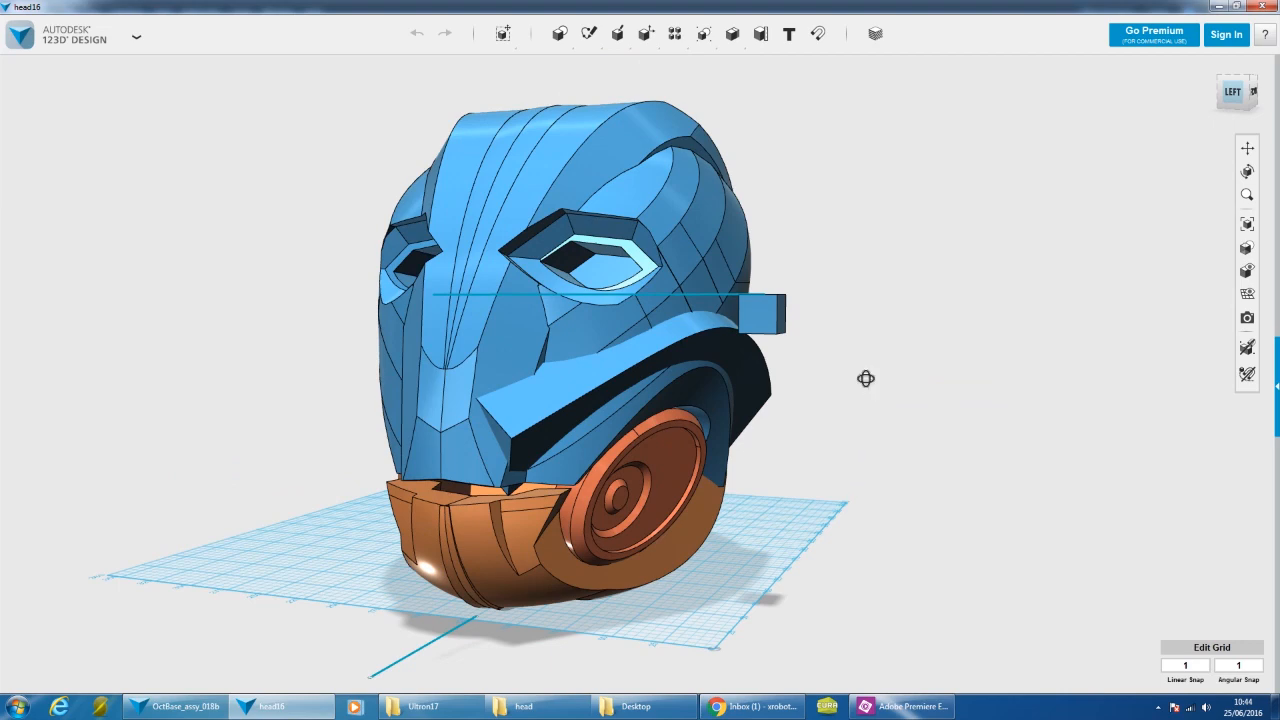
# - Split the thick cheek piece in head16 with the curved spline that runs from the nose around the side of the head
pyautogui.moveTo(866, 378); pyautogui.dragTo(838, 427, button='right')
pyautogui.scroll(3, 787, 414)
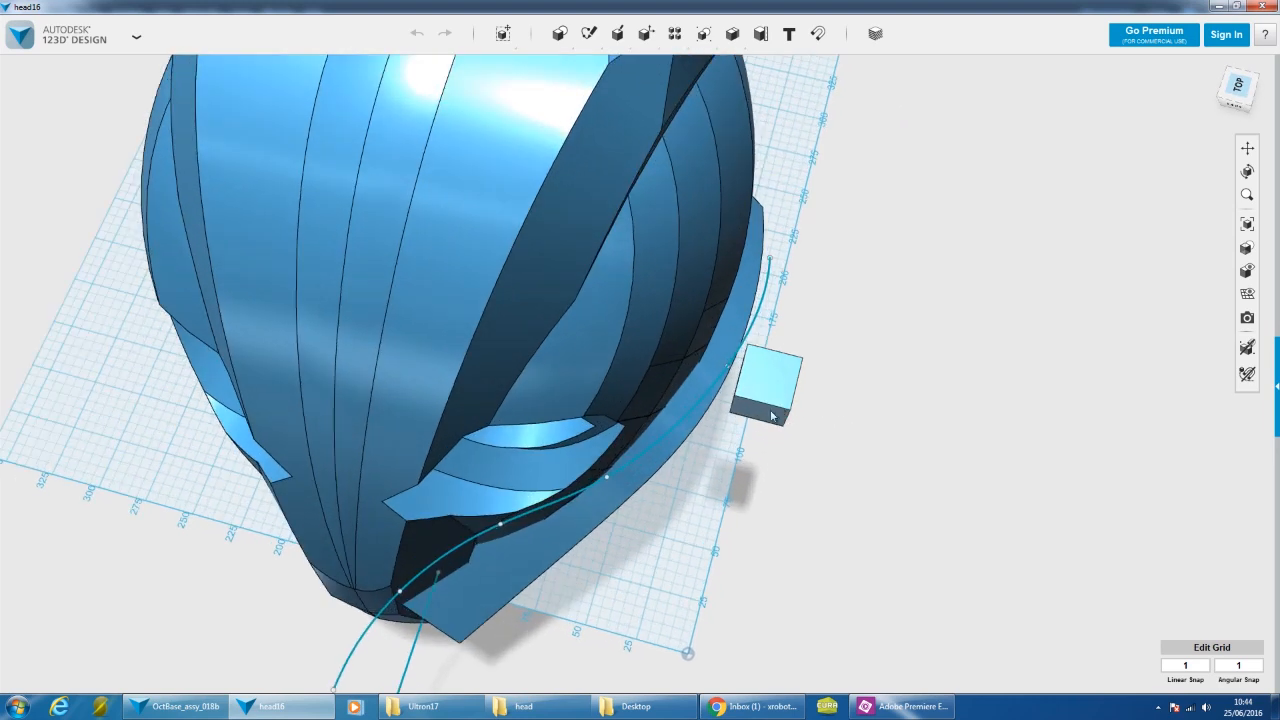
pyautogui.click(772, 383)
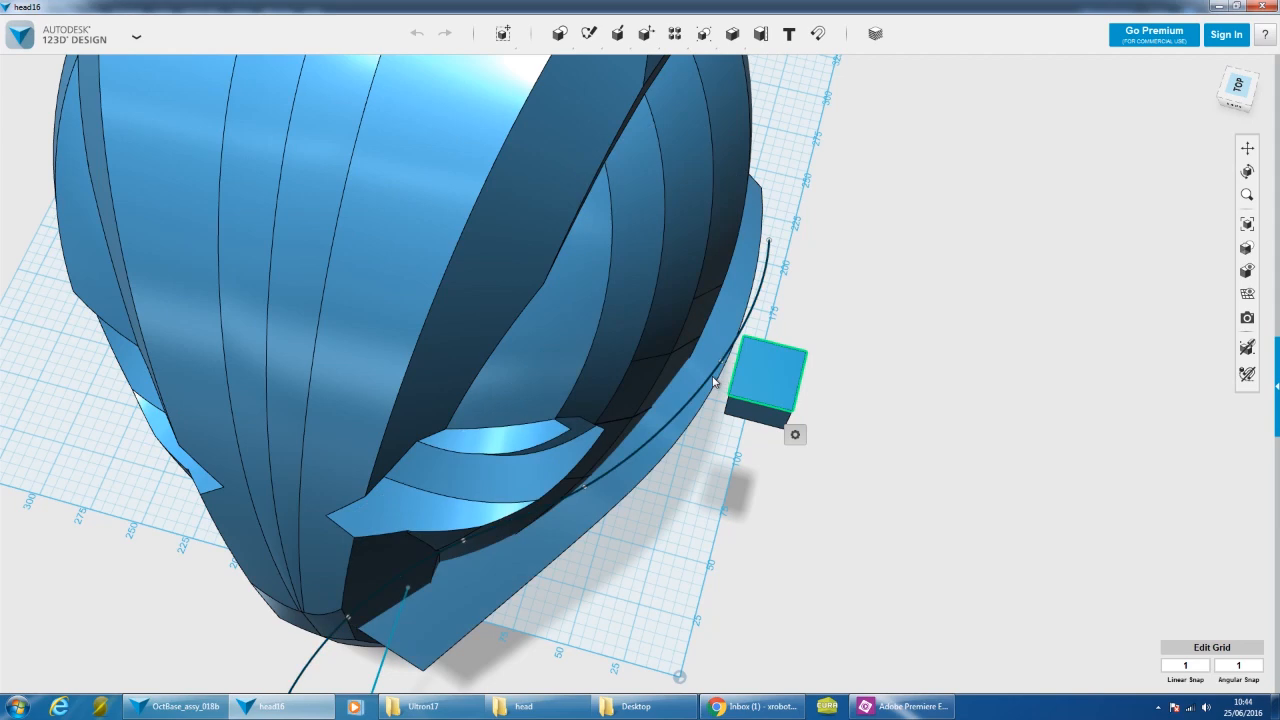
pyautogui.moveTo(763, 385); pyautogui.dragTo(860, 372, button='right')
pyautogui.click(784, 342)
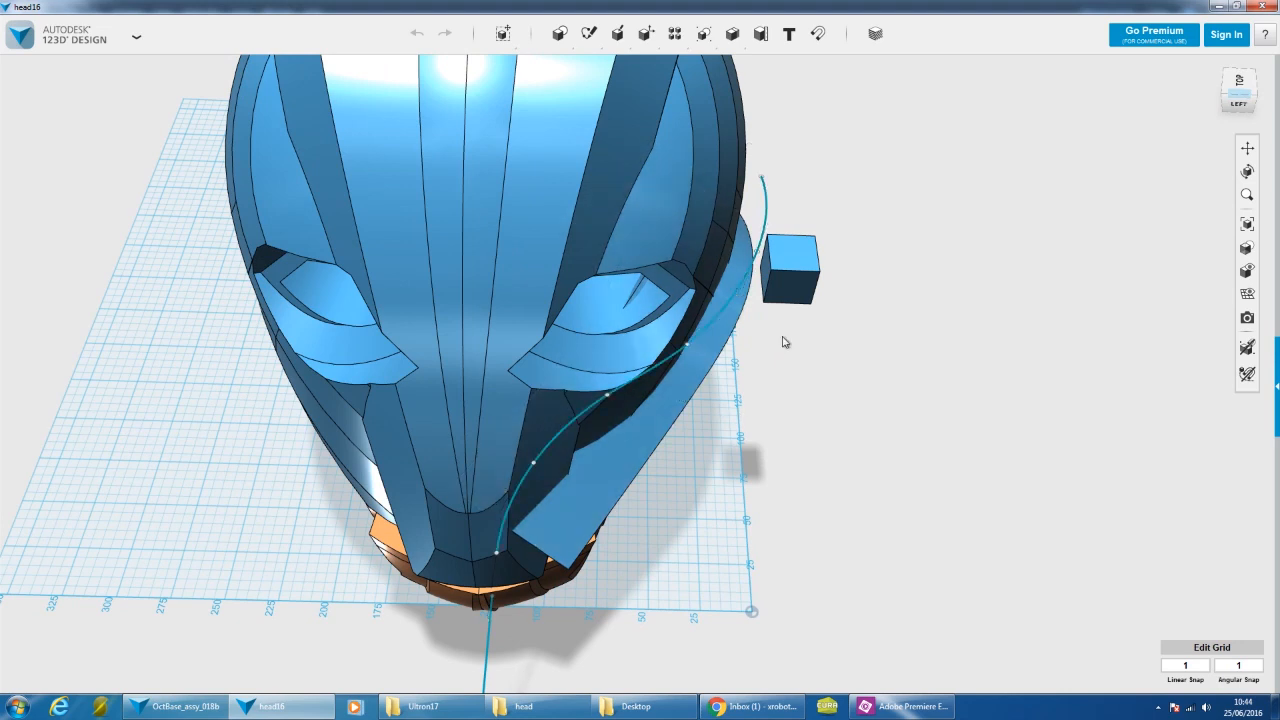
pyautogui.click(801, 66)
pyautogui.click(745, 335)
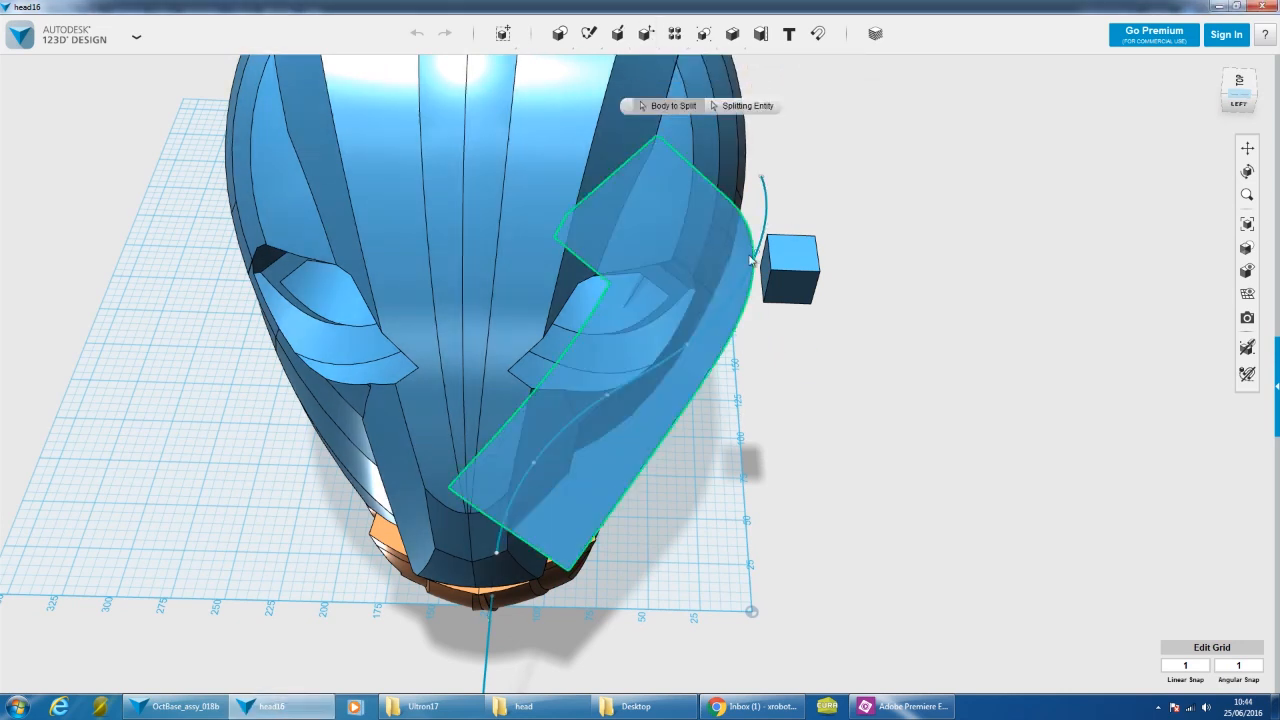
pyautogui.click(770, 183)
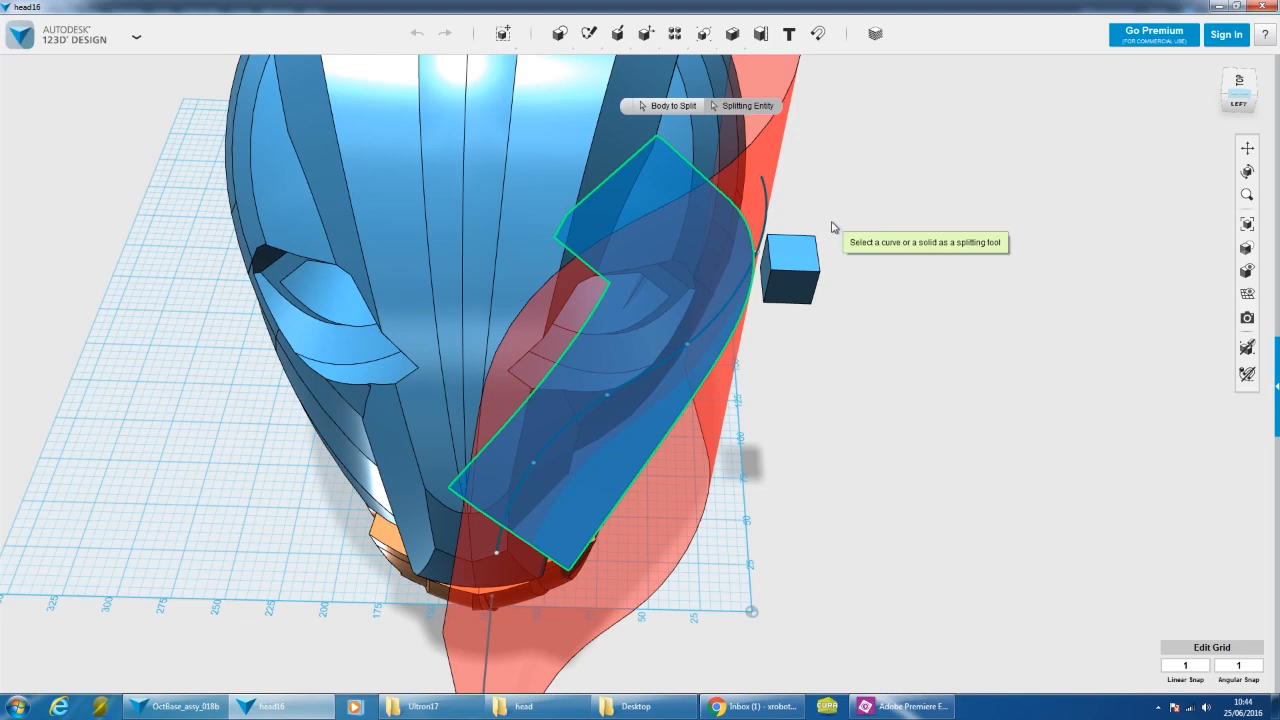
pyautogui.click(832, 223)
pyautogui.moveTo(811, 404); pyautogui.dragTo(753, 404, button='right')
pyautogui.moveTo(603, 441); pyautogui.dragTo(832, 531, button='right')
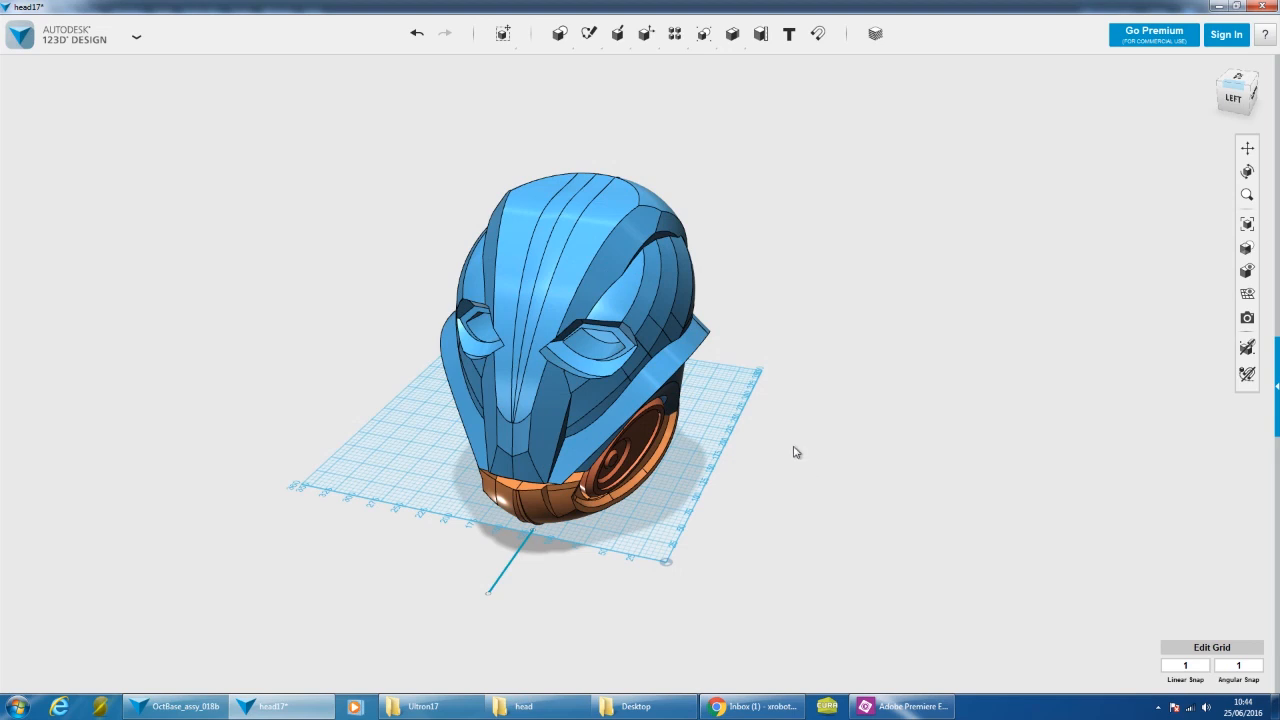
# - Set up a flat rectangular block beside the head with two large concentric circles overlapping it
pyautogui.moveTo(796, 452); pyautogui.dragTo(713, 418, button='right')
pyautogui.scroll(3, 826, 414)
pyautogui.click(825, 410)
pyautogui.click(828, 402)
pyautogui.click(891, 455)
pyautogui.moveTo(840, 392)
pyautogui.mouseDown()
pyautogui.moveTo(852, 385)
pyautogui.moveTo(840, 402)
pyautogui.mouseUp()
pyautogui.press('Return')
# - Delete the concentric circles and the block pieces on both sides of the curved strip
pyautogui.moveTo(370, 355); pyautogui.dragTo(827, 432, button='right')
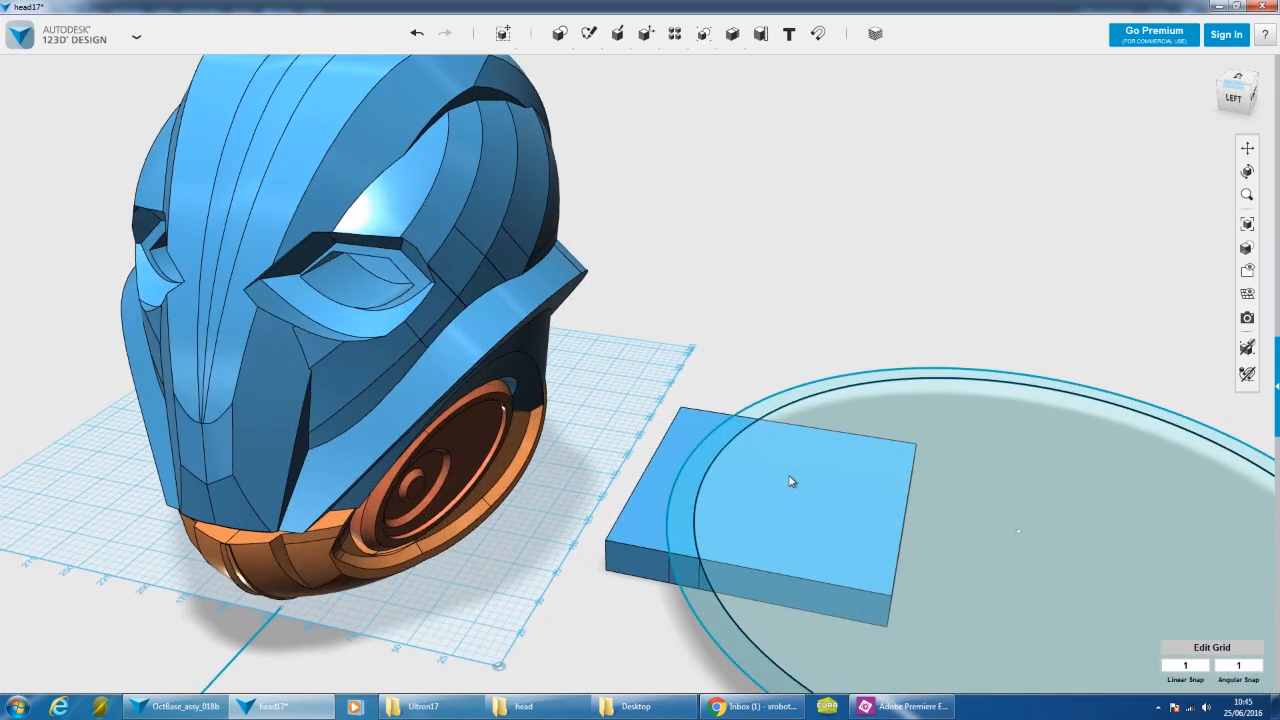
pyautogui.scroll(-1, 788, 443)
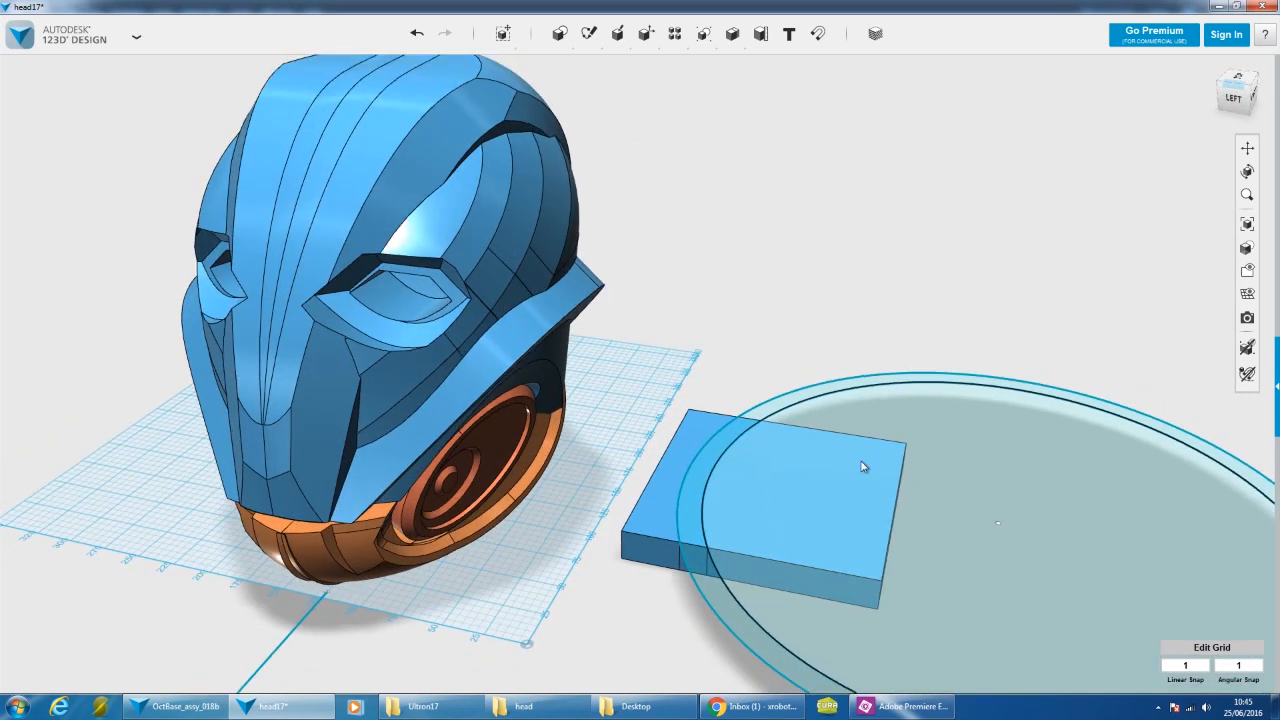
pyautogui.click(958, 460)
pyautogui.press('Delete')
pyautogui.click(793, 495)
pyautogui.press('Delete')
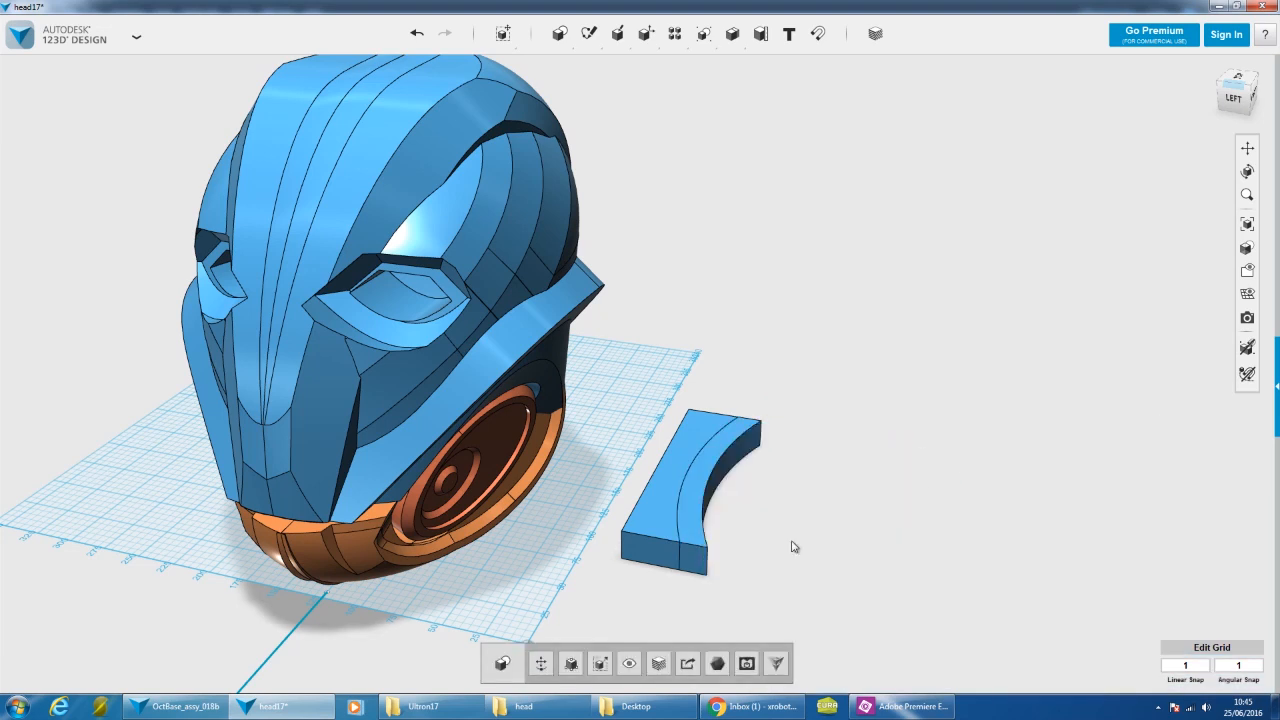
pyautogui.click(642, 523)
pyautogui.press('Delete')
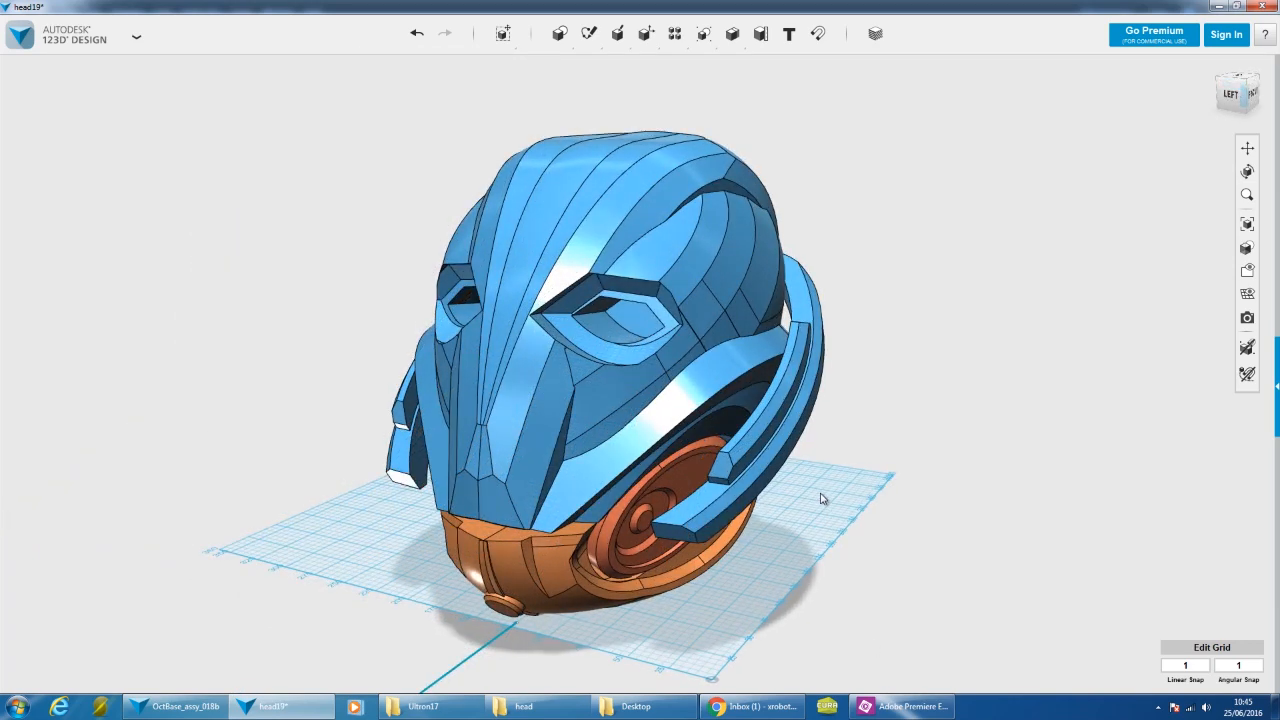
# - Examine the stepped curved bands on the sides of the head in head19, including their rear ends
pyautogui.moveTo(820, 494); pyautogui.dragTo(805, 497, button='right')
pyautogui.scroll(5, 805, 497)
pyautogui.click(775, 330)
pyautogui.moveTo(988, 404); pyautogui.dragTo(837, 360, button='right')
pyautogui.moveTo(697, 348); pyautogui.dragTo(782, 410, button='right')
pyautogui.moveTo(683, 357)
pyautogui.click(729, 355)
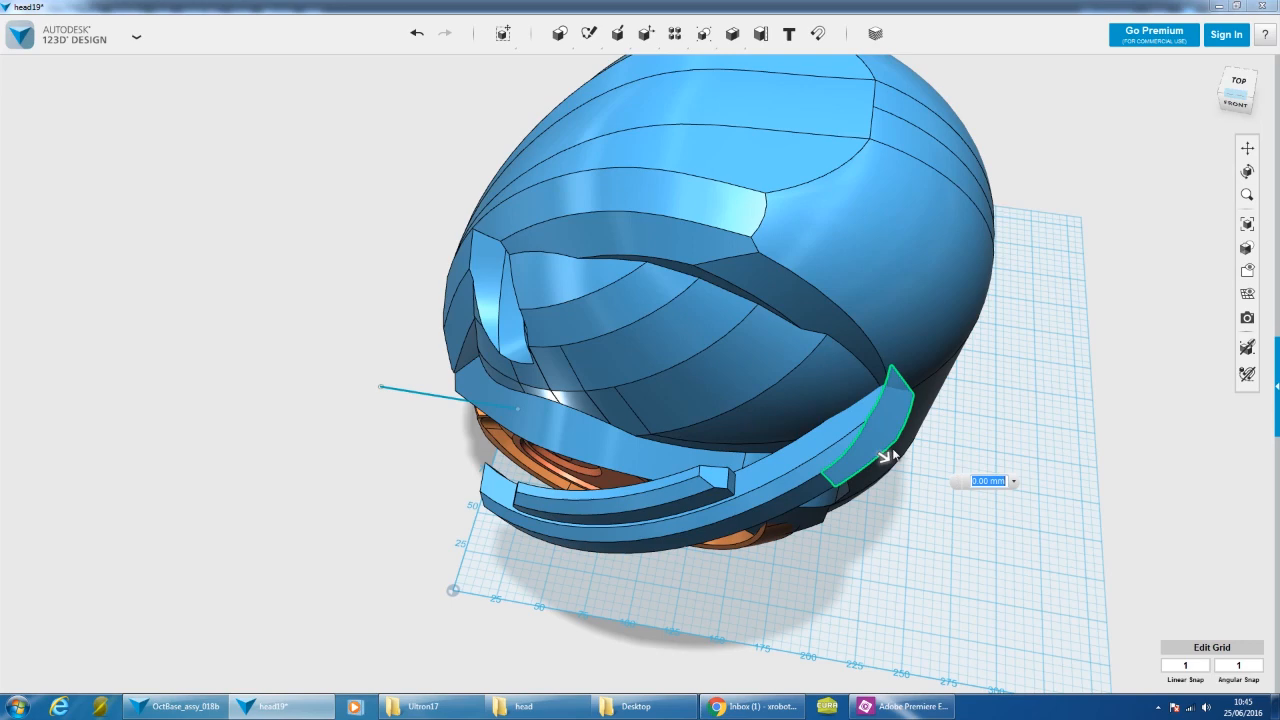
pyautogui.moveTo(885, 487); pyautogui.dragTo(868, 426, button='right')
pyautogui.moveTo(845, 549); pyautogui.dragTo(760, 485, button='right')
# - Examine the round disc on the chin and the front of the head in head19
pyautogui.scroll(4, 606, 461)
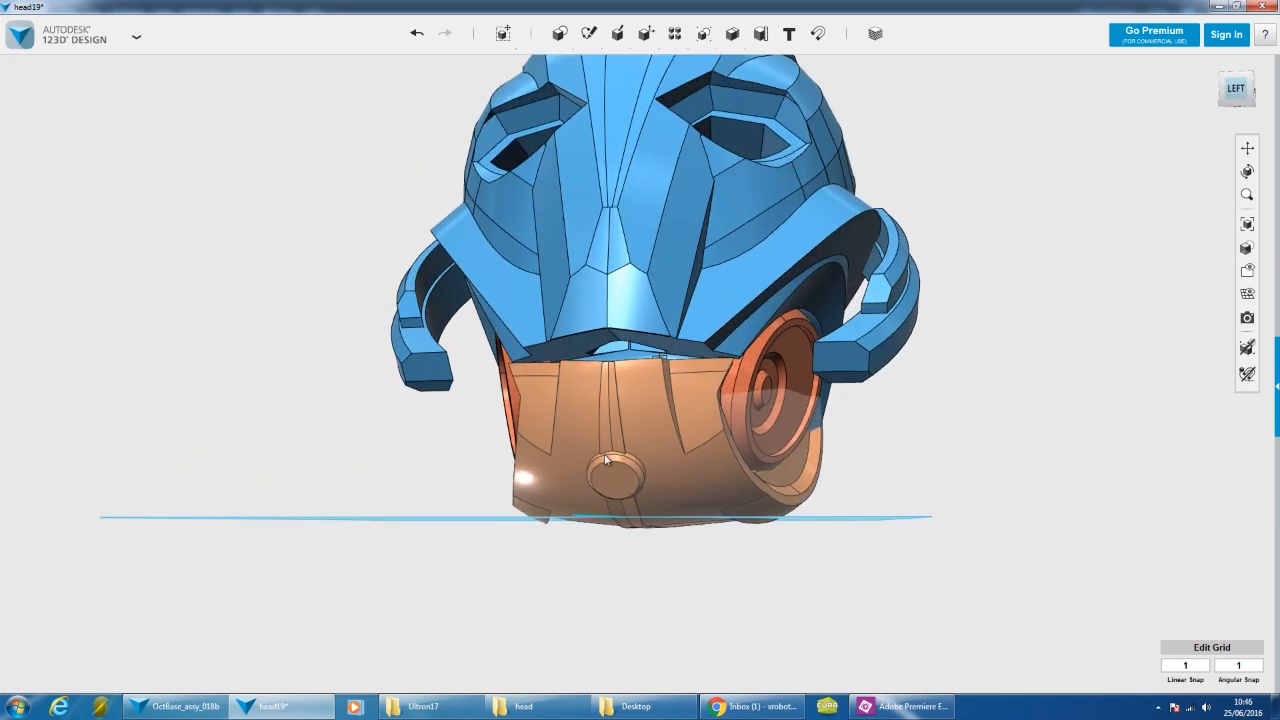
pyautogui.click(624, 485)
pyautogui.click(616, 475)
pyautogui.click(911, 478)
pyautogui.scroll(-3, 908, 443)
pyautogui.moveTo(966, 480); pyautogui.dragTo(352, 370, button='right')
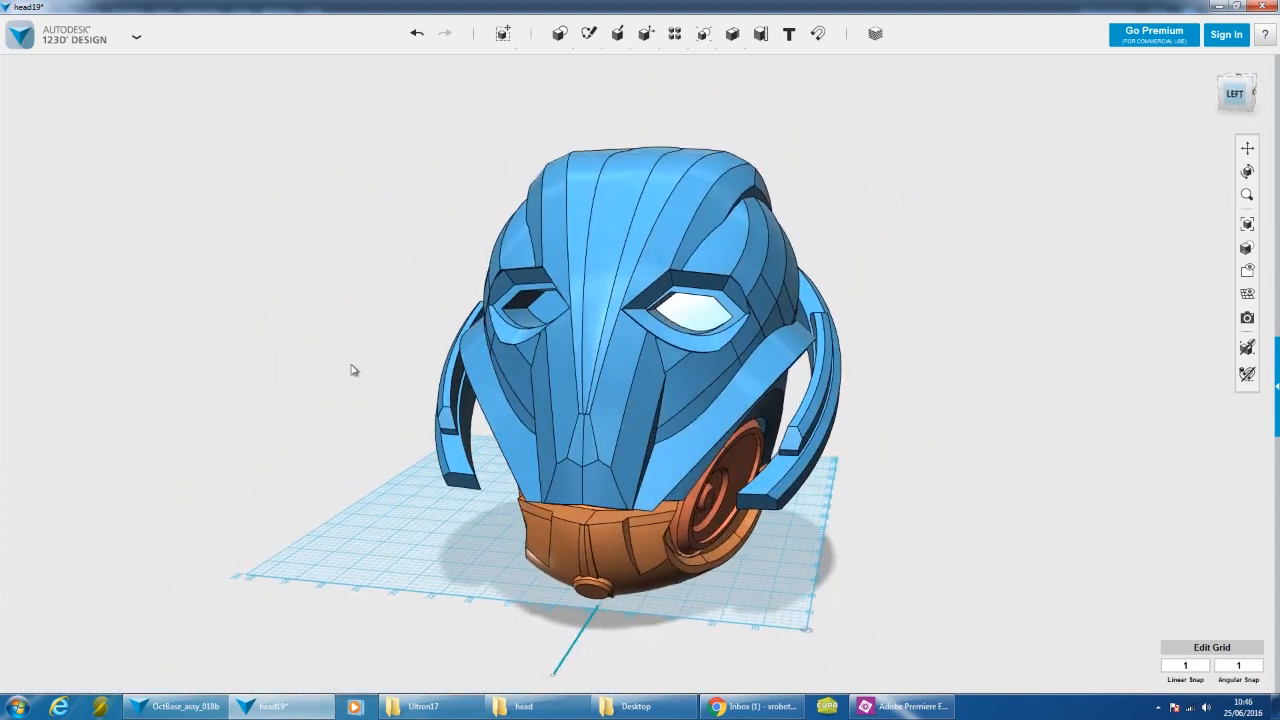
pyautogui.moveTo(920, 470); pyautogui.dragTo(946, 476, button='right')
# - Show all hidden solids and meshes in head19
pyautogui.moveTo(1255, 275)
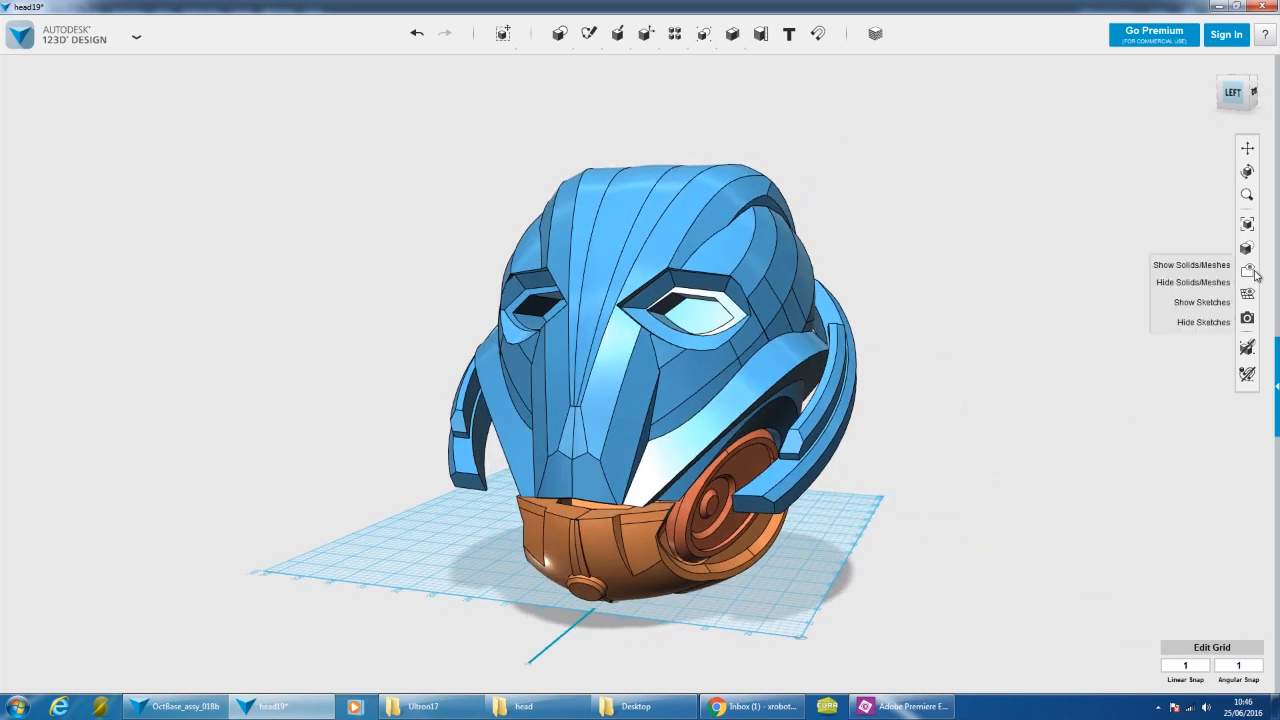
pyautogui.click(1220, 265)
pyautogui.moveTo(953, 353); pyautogui.dragTo(922, 358, button='right')
# - Subtract the block in front of the nose from the main head body
pyautogui.moveTo(732, 34)
pyautogui.click(754, 68)
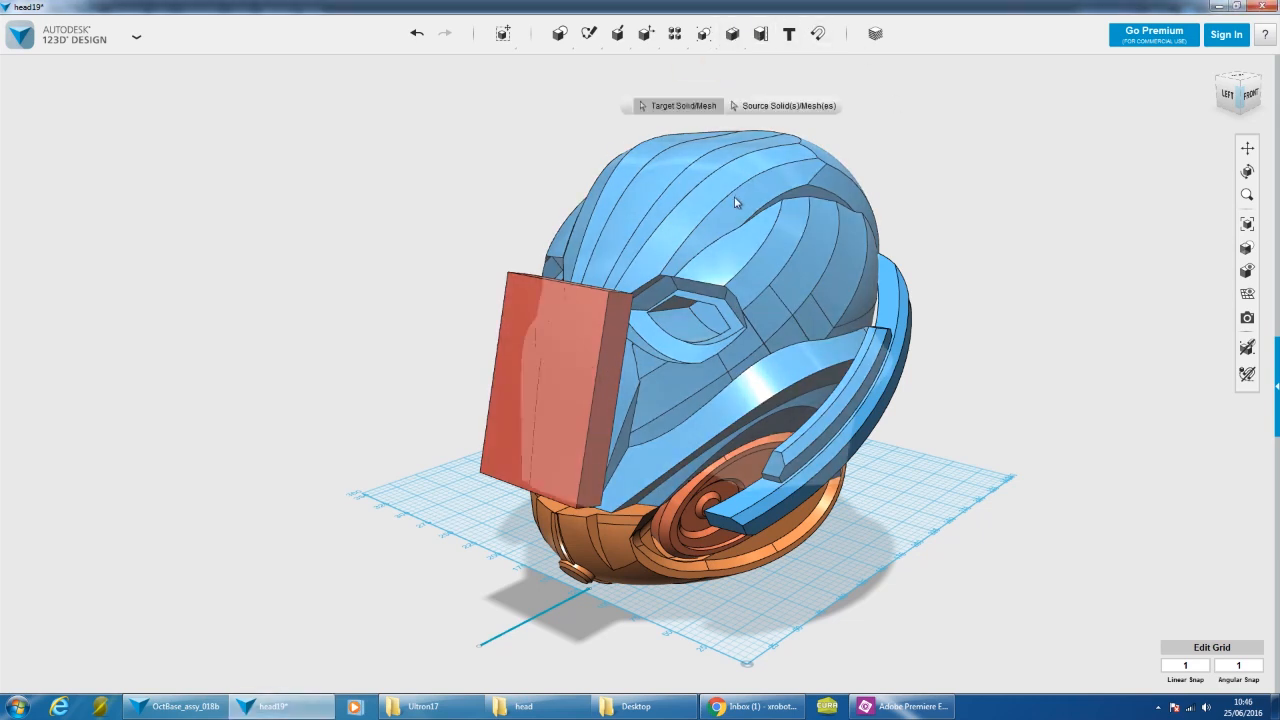
pyautogui.click(734, 197)
pyautogui.click(516, 293)
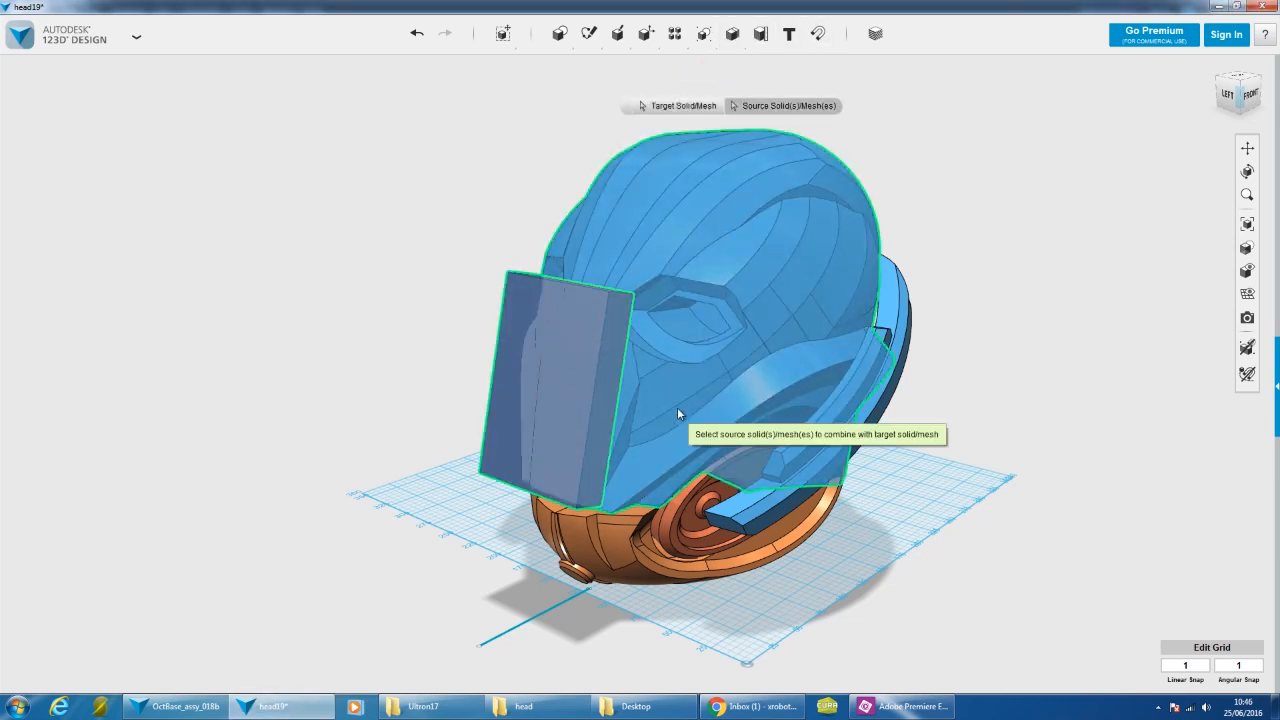
pyautogui.click(911, 524)
pyautogui.moveTo(906, 507); pyautogui.dragTo(953, 480, button='right')
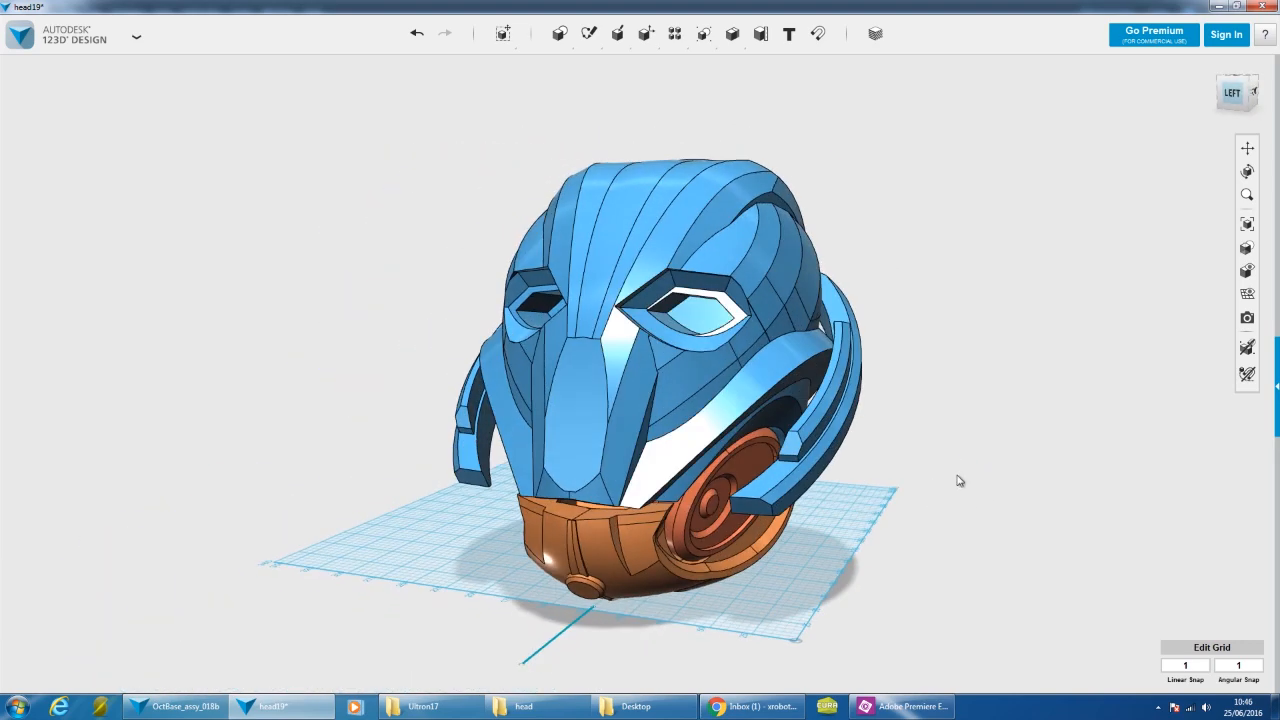
pyautogui.moveTo(881, 498); pyautogui.dragTo(882, 518, button='right')
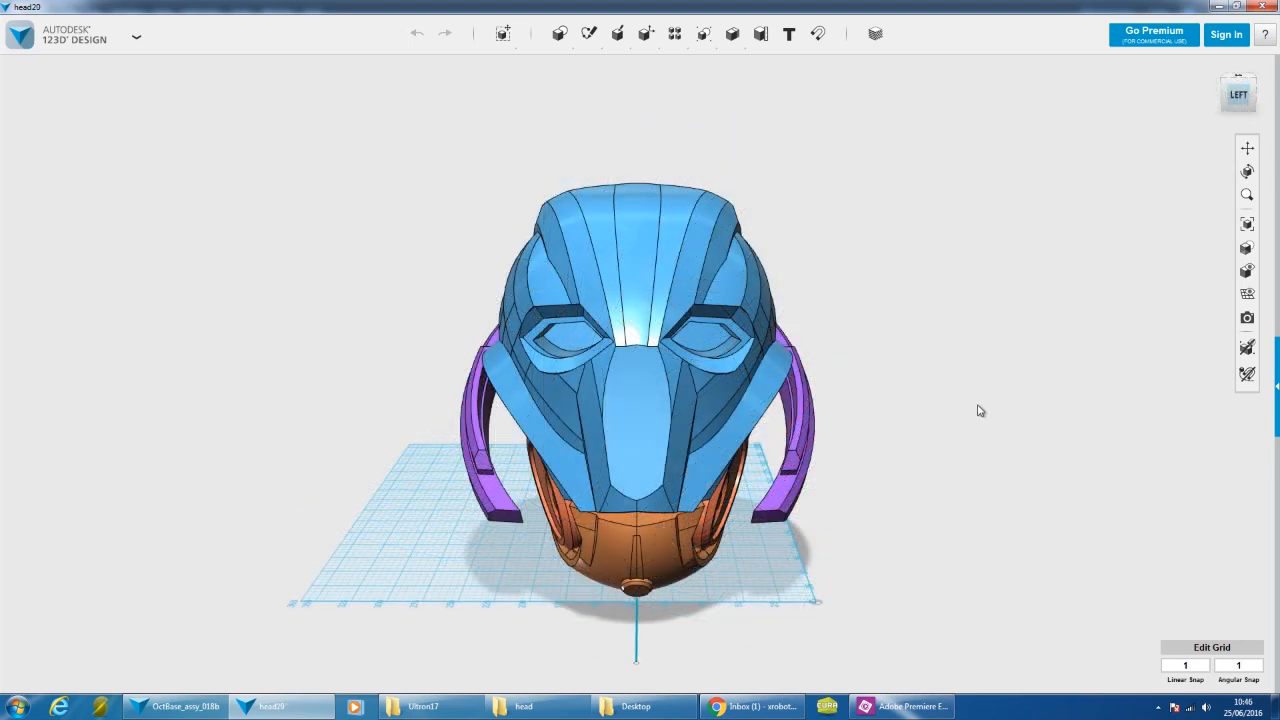
# - Examine the recut nose and the purple side bands in head20 from several angles
pyautogui.moveTo(918, 409); pyautogui.dragTo(851, 454, button='right')
pyautogui.moveTo(980, 426); pyautogui.dragTo(884, 401, button='right')
pyautogui.moveTo(966, 411); pyautogui.dragTo(919, 365, button='right')
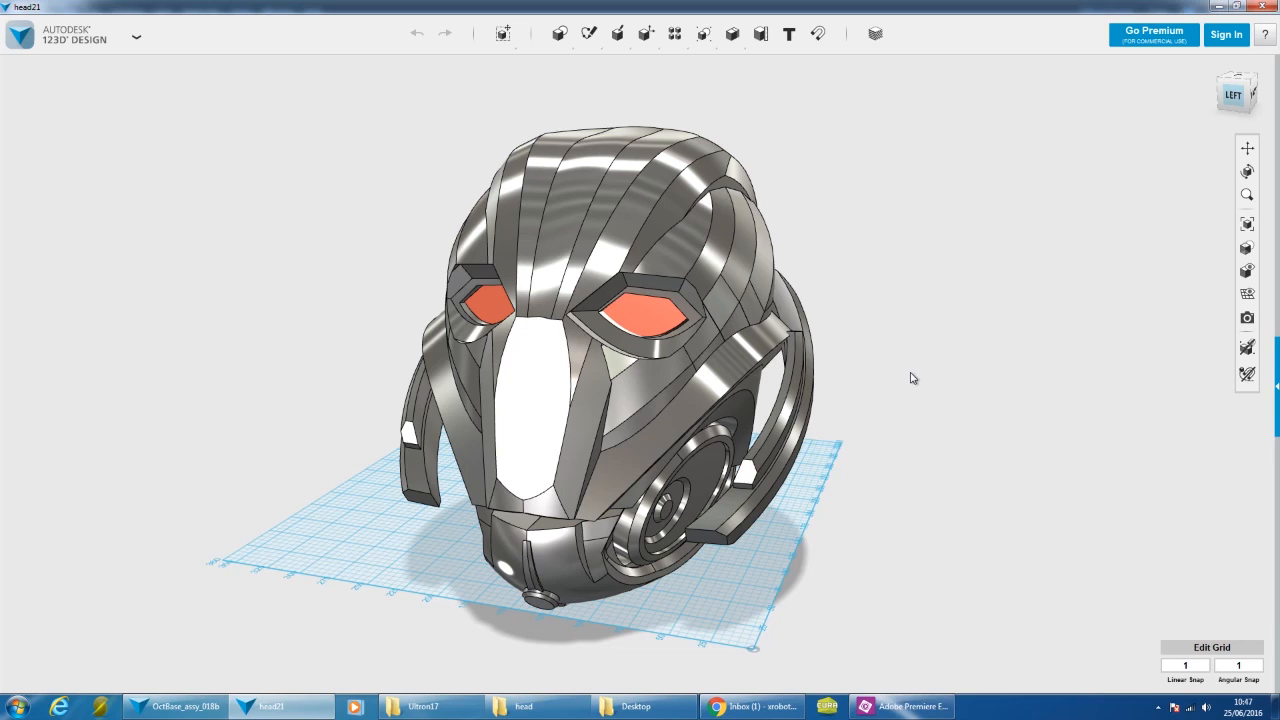
# - Assign the Stainless Steel material from the Metals group to the main head body in head21
pyautogui.moveTo(911, 378)
pyautogui.mouseDown(button='right')
pyautogui.moveTo(946, 354)
pyautogui.moveTo(895, 372)
pyautogui.mouseUp(button='right')
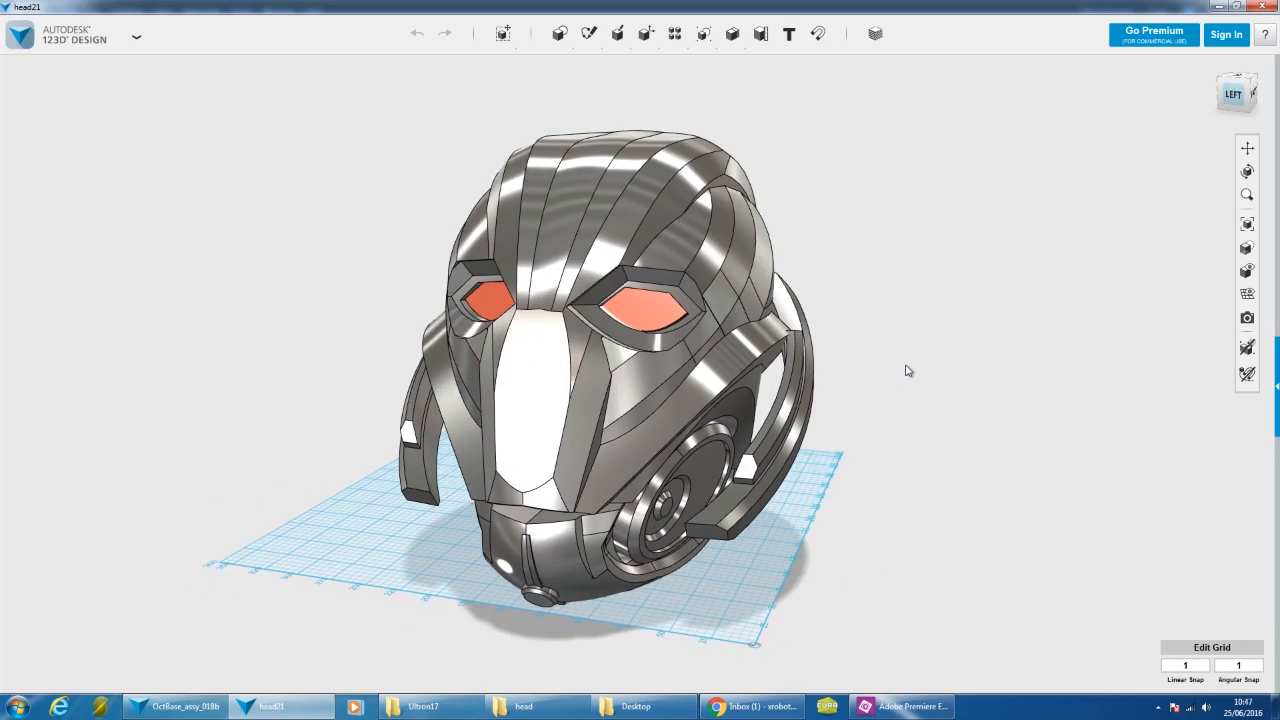
pyautogui.click(740, 233)
pyautogui.click(875, 34)
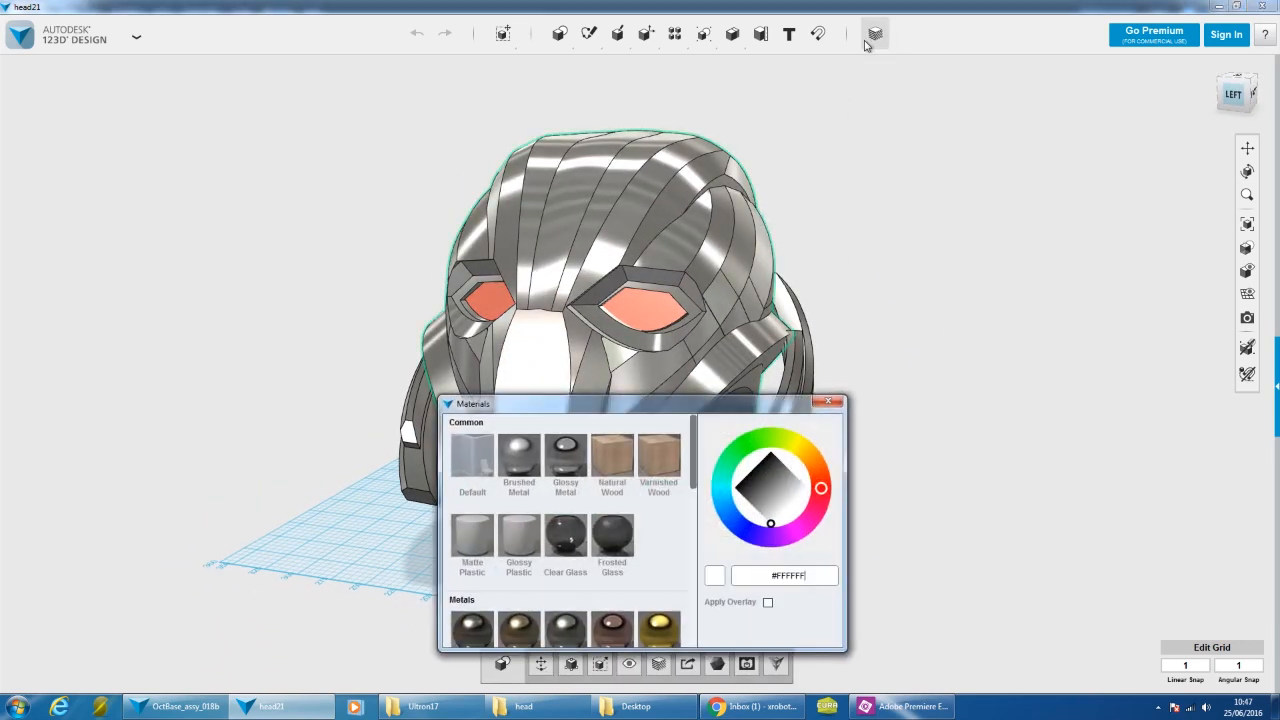
pyautogui.moveTo(692, 458)
pyautogui.mouseDown()
pyautogui.moveTo(692, 490)
pyautogui.moveTo(692, 475)
pyautogui.mouseUp()
pyautogui.scroll(-2, 678, 571)
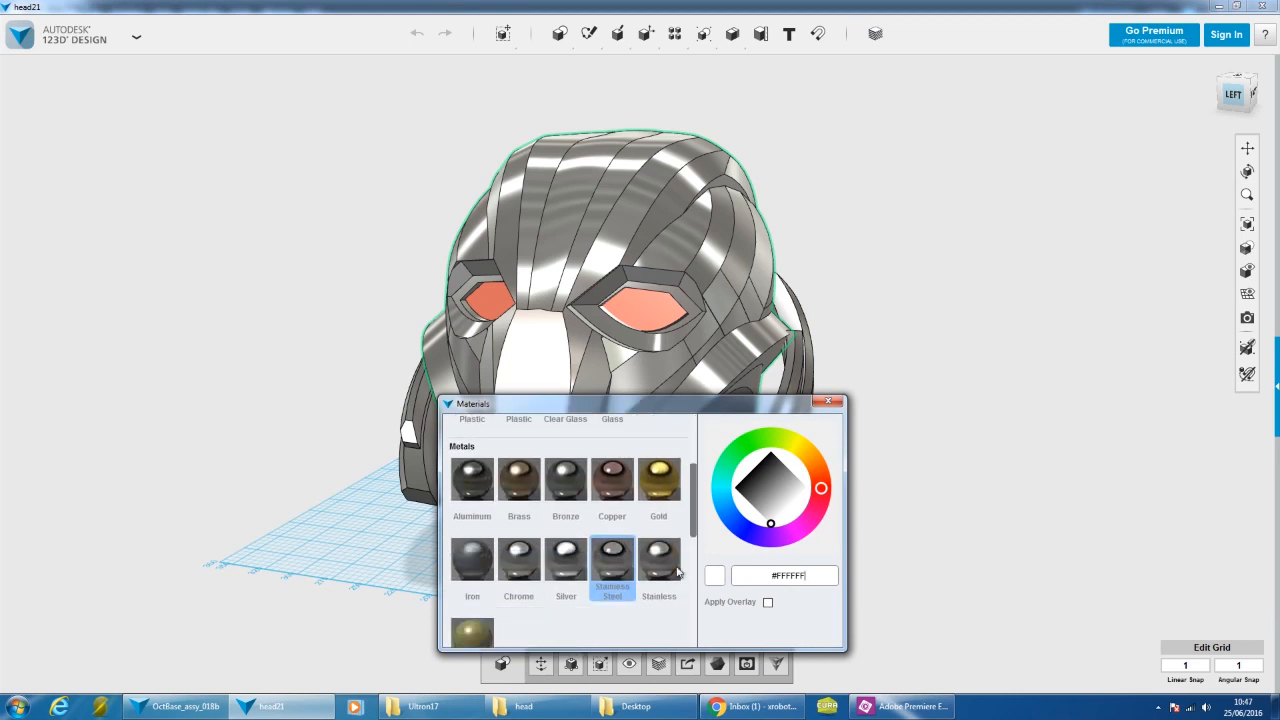
pyautogui.click(829, 403)
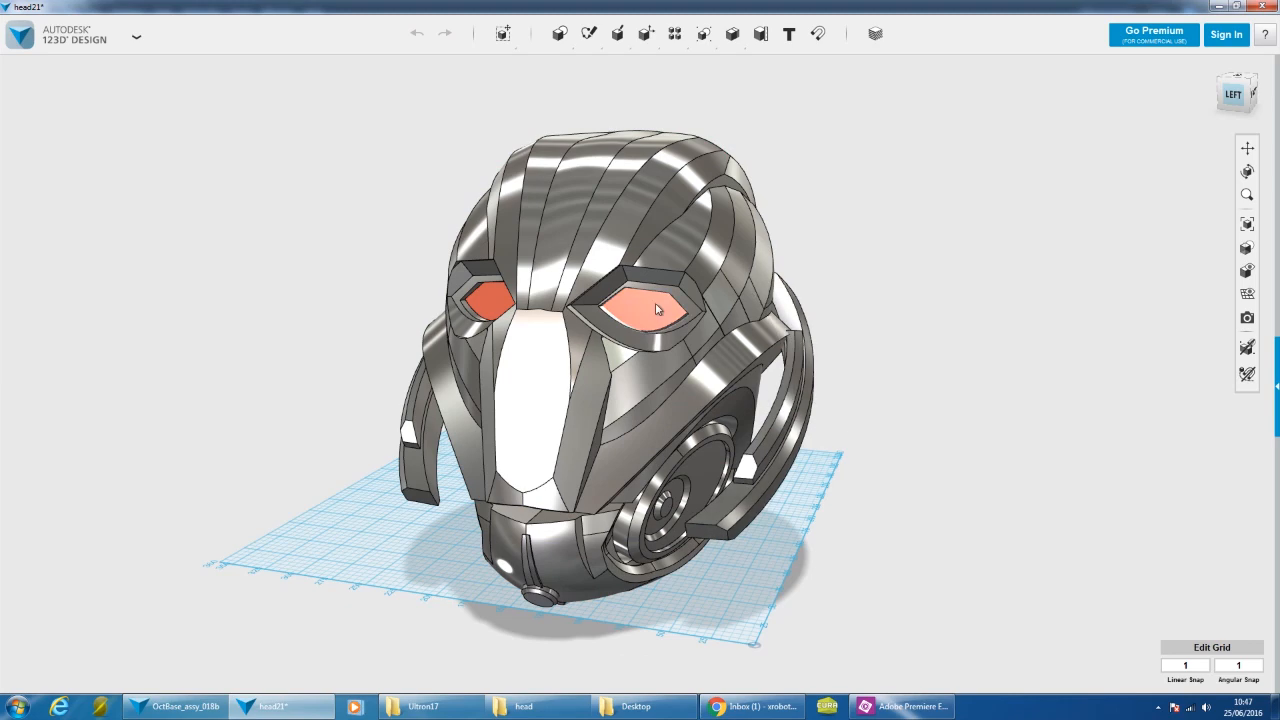
# - Examine the finished metallic head and its position above the torso in the full robot assembly OctBase_assy_019a
pyautogui.moveTo(806, 214); pyautogui.dragTo(938, 400, button='right')
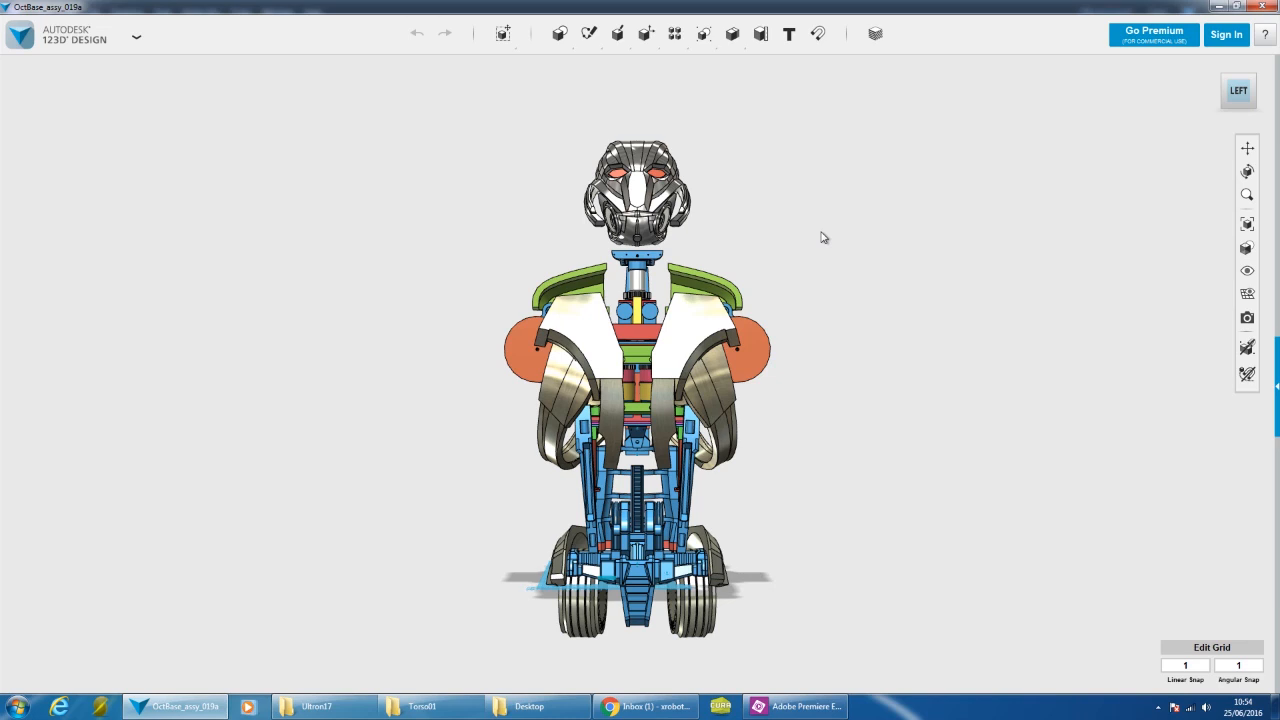
pyautogui.moveTo(822, 237); pyautogui.dragTo(820, 244, button='right')
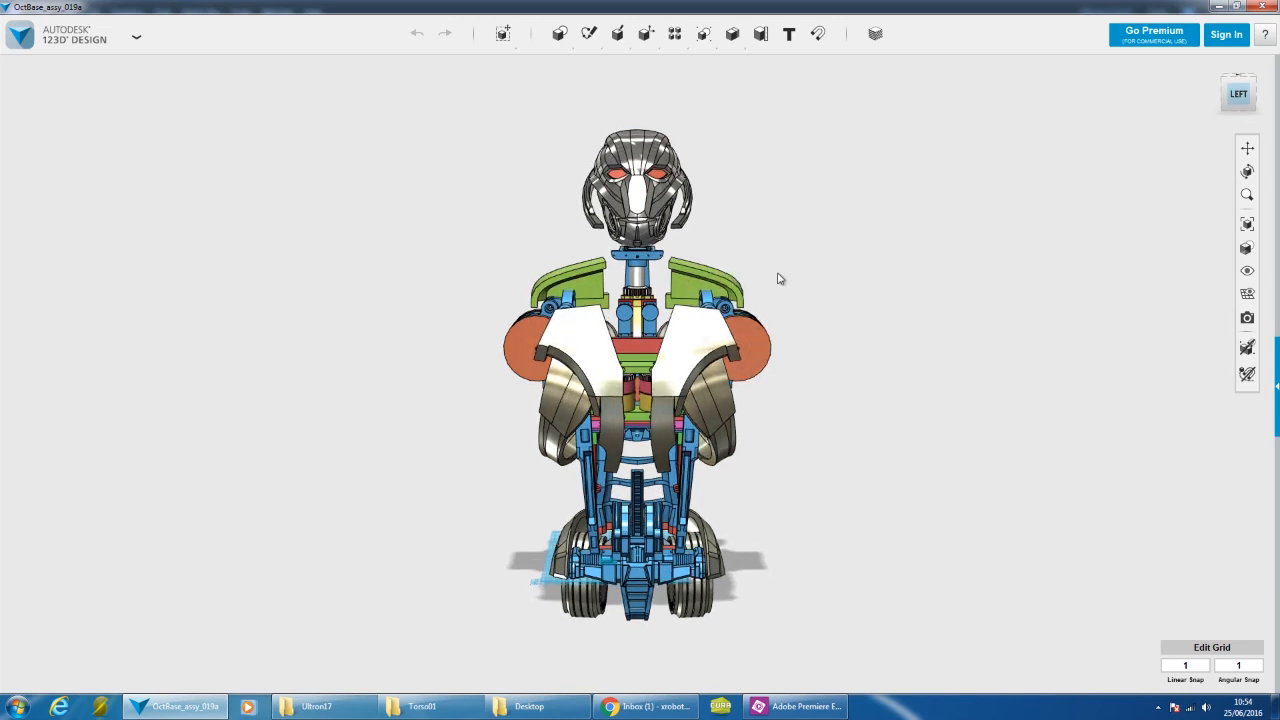
pyautogui.scroll(4, 757, 280)
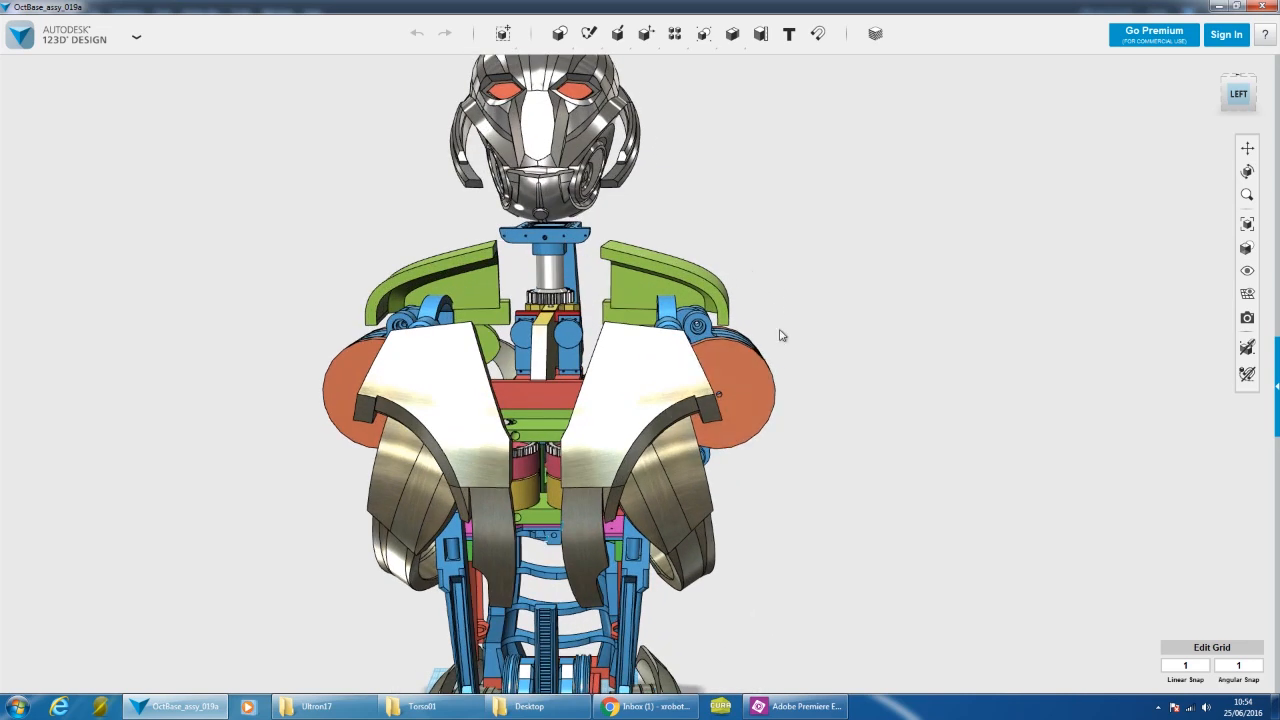
# - Hide the blue mounting plate between the head and the neck in the full robot assembly
pyautogui.scroll(-2, 809, 359)
pyautogui.moveTo(838, 256); pyautogui.dragTo(841, 279, button='middle')
pyautogui.moveTo(841, 280); pyautogui.dragTo(796, 288, button='right')
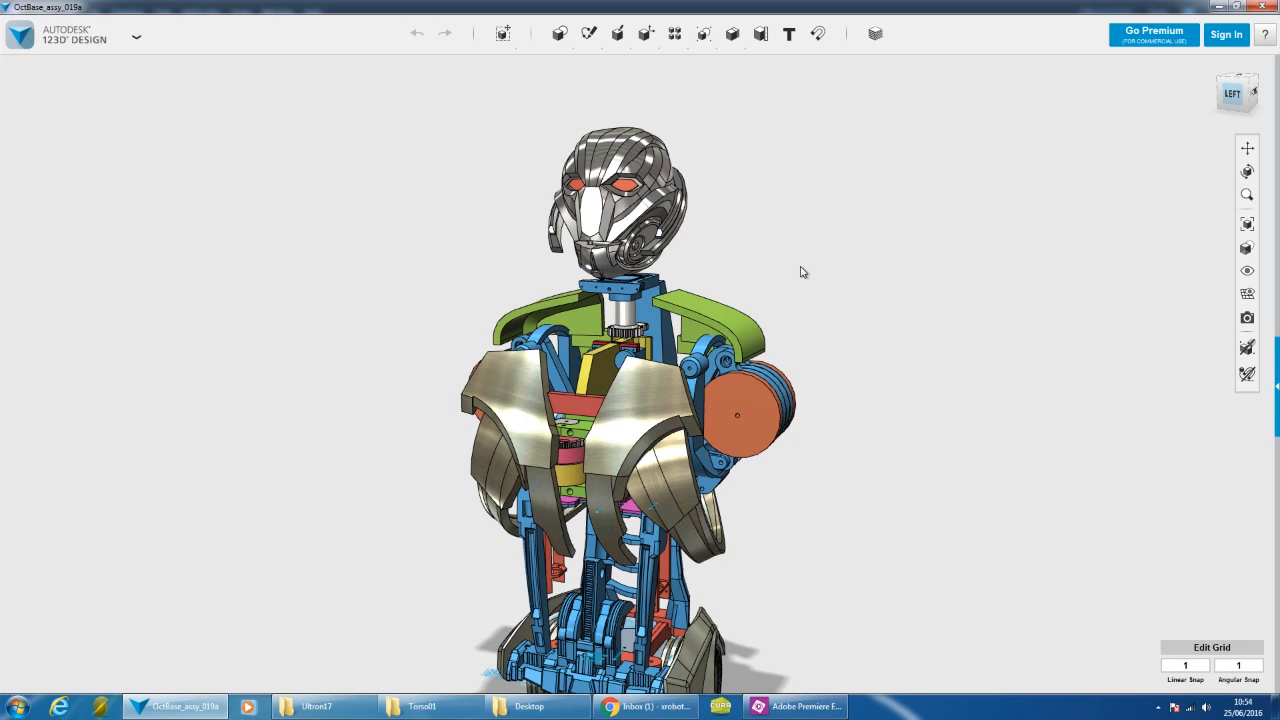
pyautogui.moveTo(918, 292); pyautogui.dragTo(771, 289, button='right')
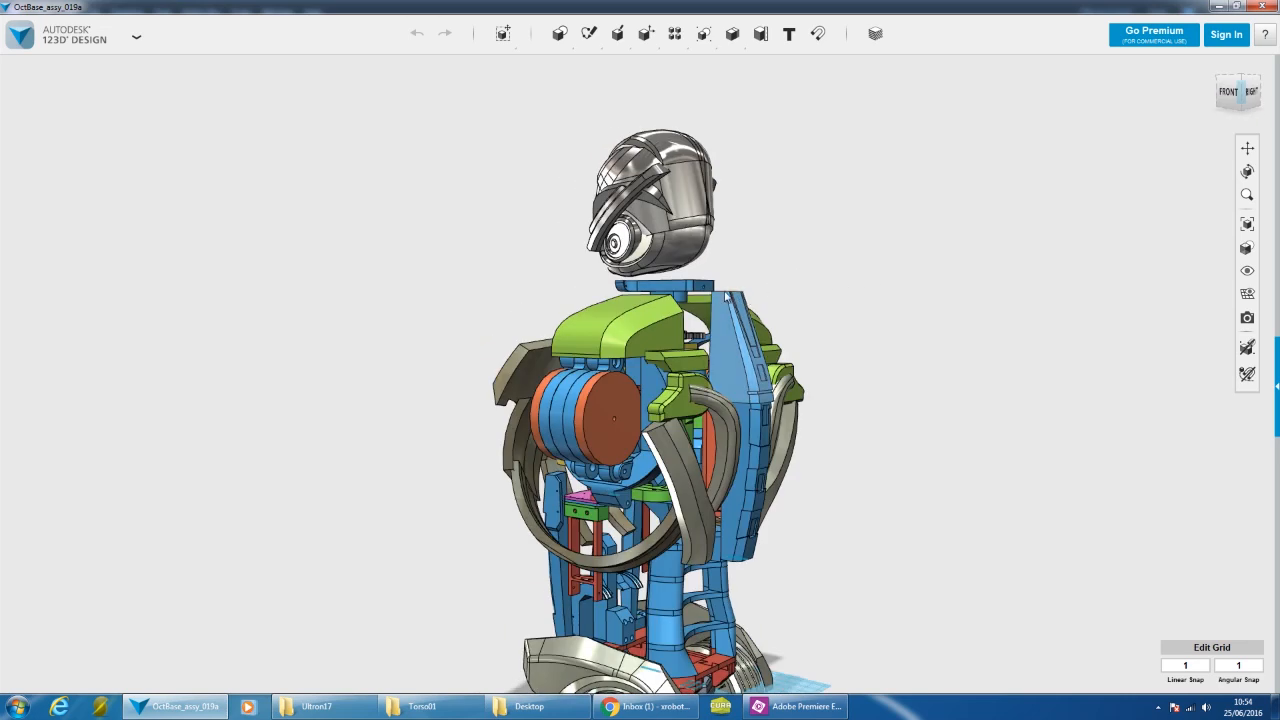
pyautogui.moveTo(741, 242); pyautogui.dragTo(766, 250, button='right')
pyautogui.scroll(2, 678, 283)
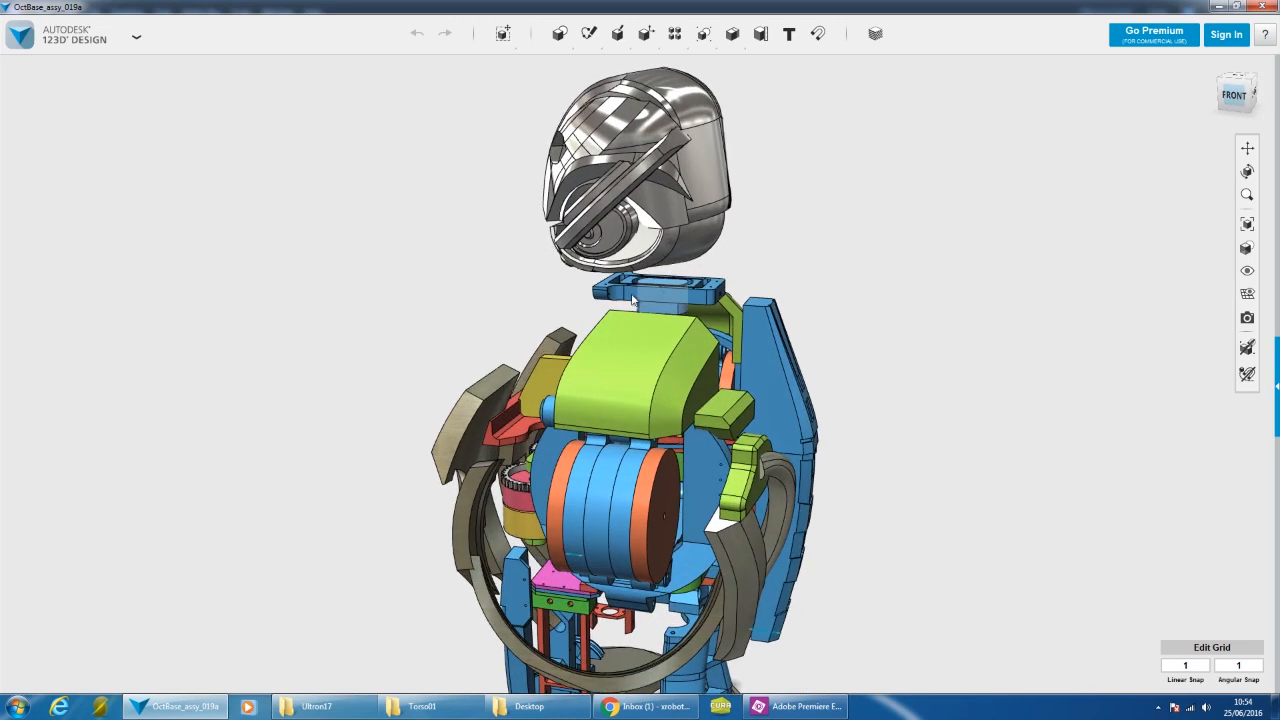
pyautogui.click(680, 292)
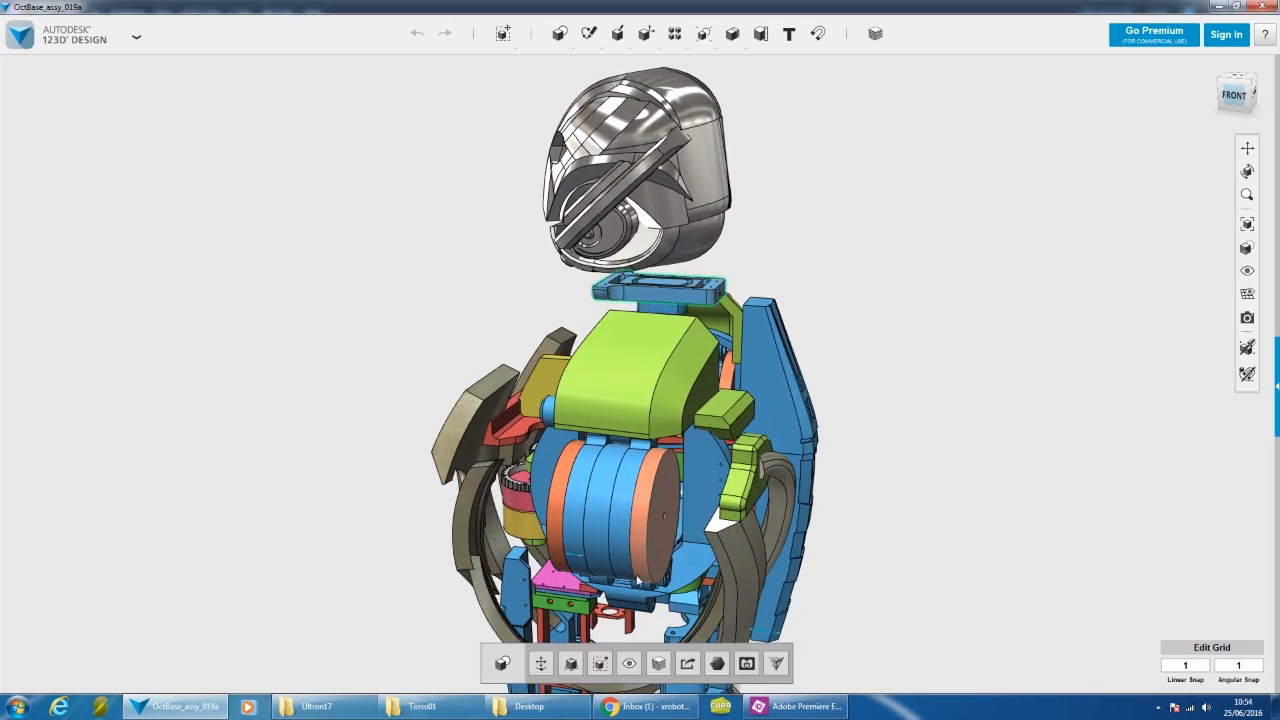
pyautogui.click(629, 664)
# - Examine how the head sits above the neck and shoulders from the front, from above and from the side
pyautogui.moveTo(828, 215); pyautogui.dragTo(864, 209, button='right')
pyautogui.moveTo(804, 243); pyautogui.dragTo(893, 219, button='right')
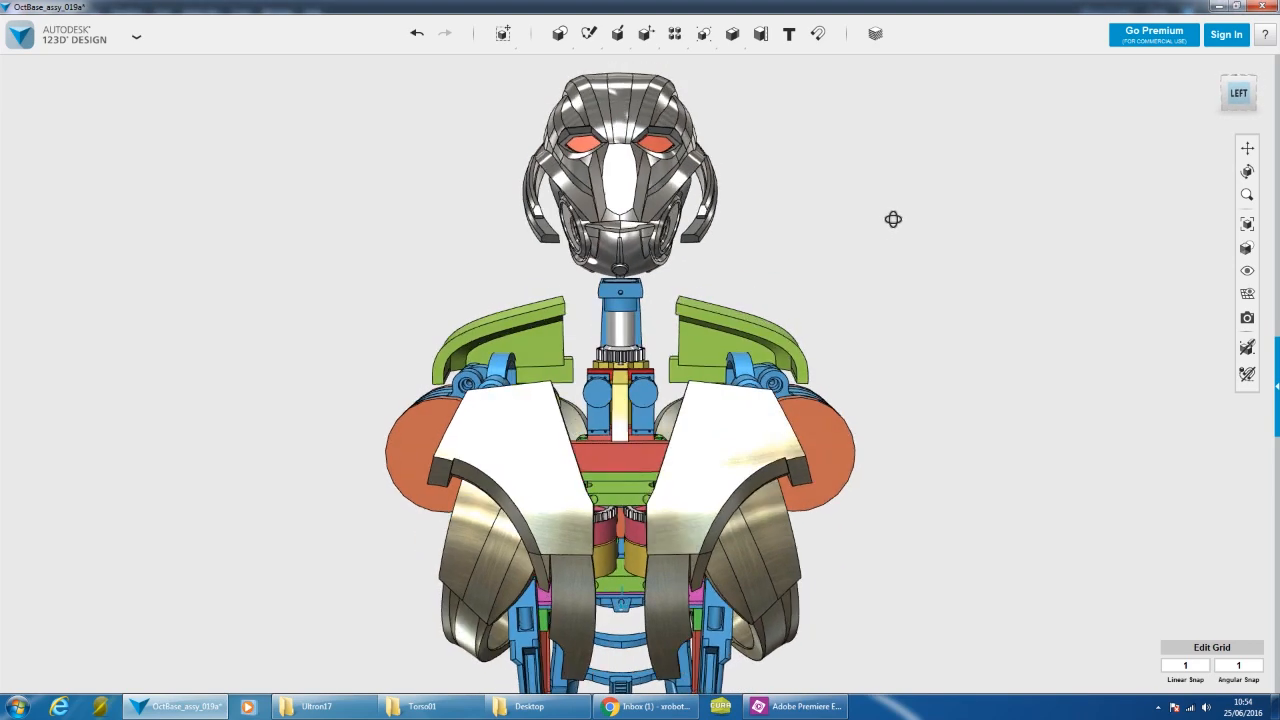
pyautogui.scroll(-5, 904, 265)
pyautogui.moveTo(978, 258); pyautogui.dragTo(915, 269, button='middle')
pyautogui.moveTo(908, 262); pyautogui.dragTo(874, 263, button='right')
pyautogui.moveTo(817, 306); pyautogui.dragTo(700, 345, button='right')
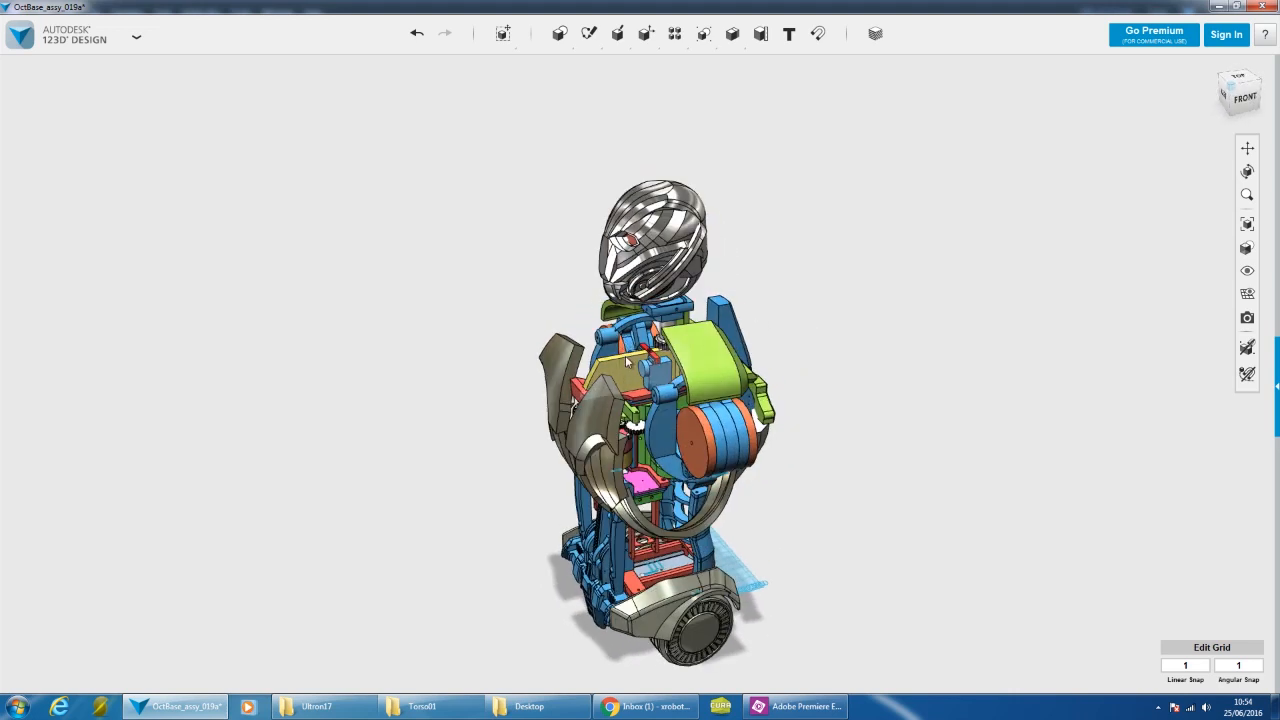
pyautogui.scroll(3, 627, 360)
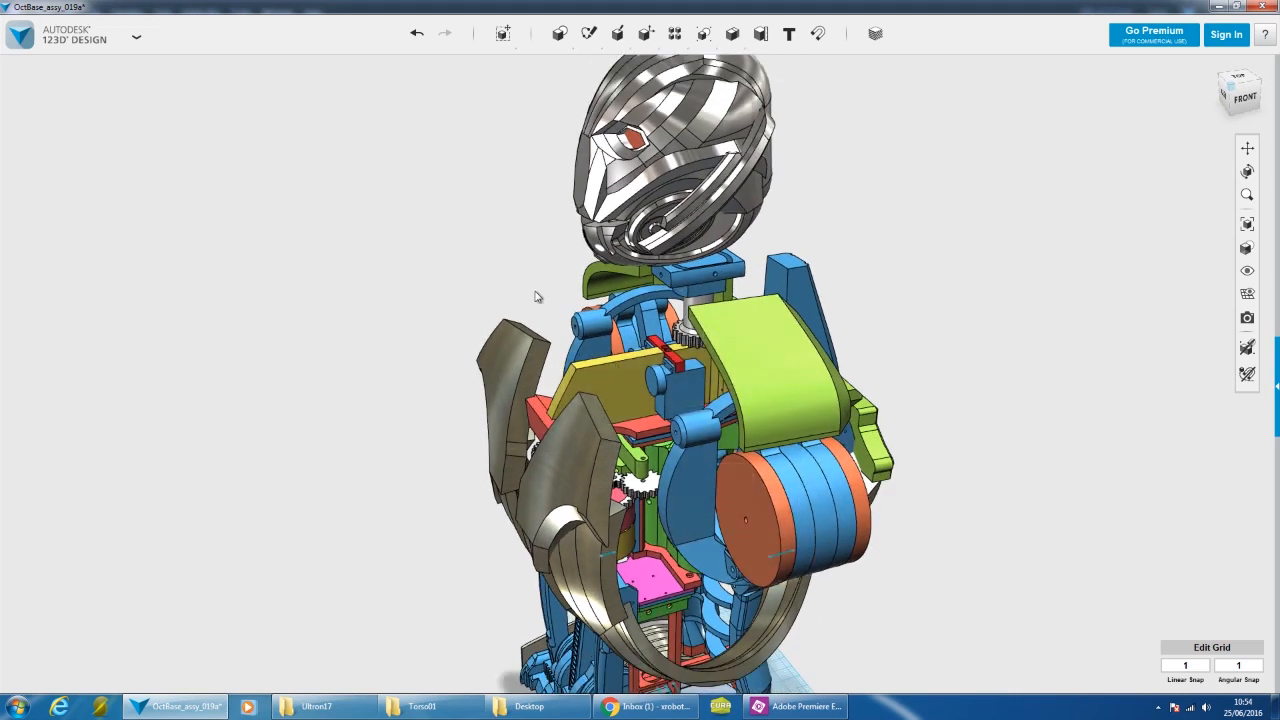
pyautogui.scroll(-1, 537, 297)
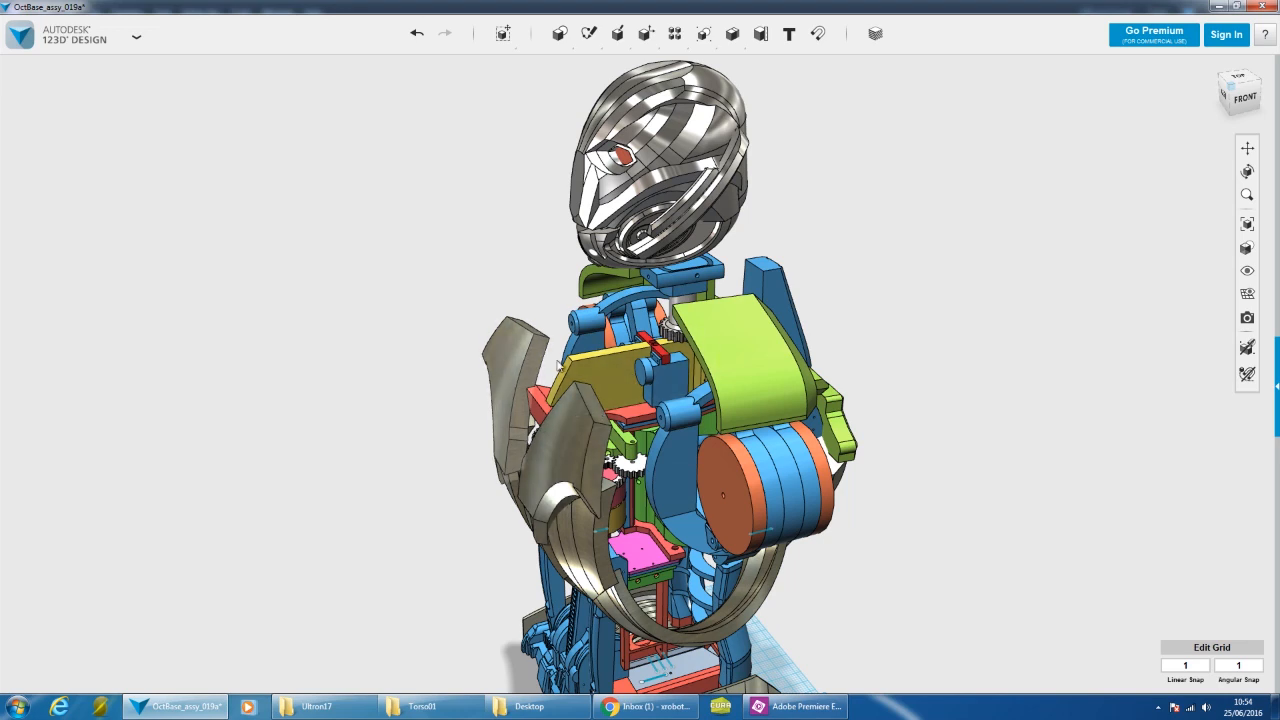
pyautogui.scroll(-2, 335, 371)
pyautogui.moveTo(926, 459); pyautogui.dragTo(989, 450, button='middle')
pyautogui.moveTo(989, 450); pyautogui.dragTo(935, 427, button='right')
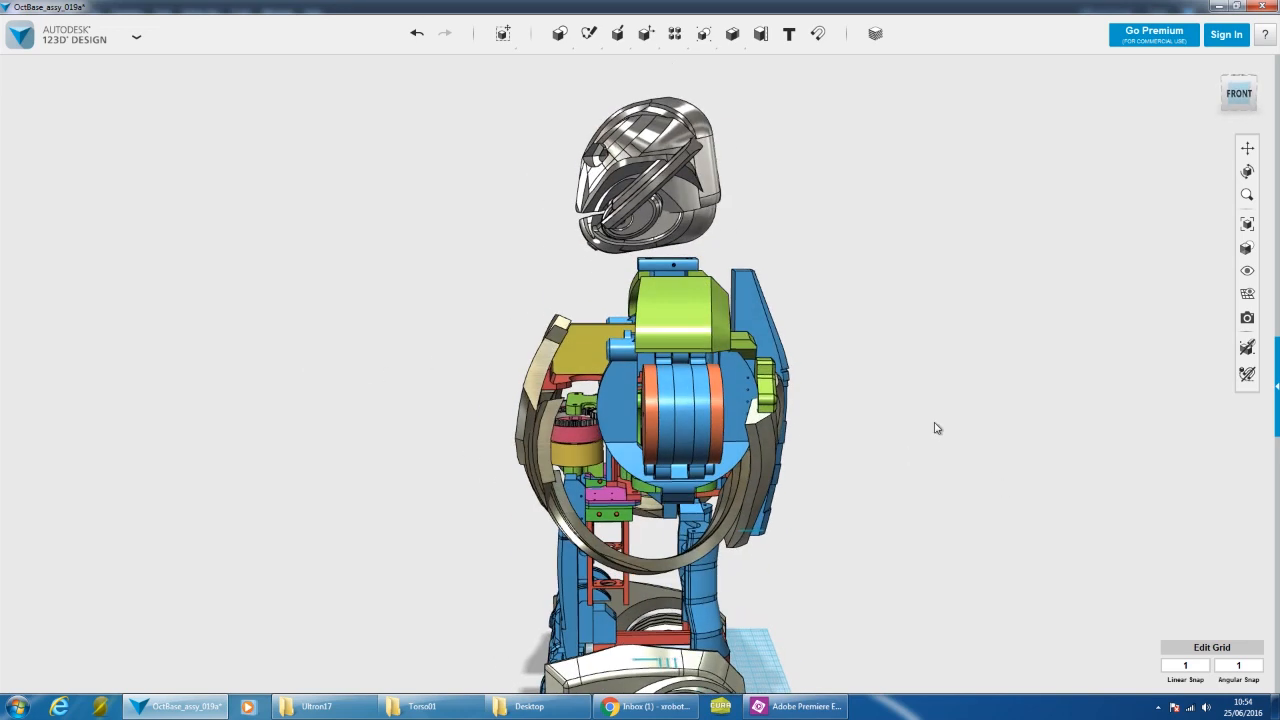
# - Examine the head's proportions against the whole wheeled robot in side and front views
pyautogui.scroll(-2, 930, 421)
pyautogui.moveTo(915, 429); pyautogui.dragTo(910, 393, button='middle')
pyautogui.moveTo(910, 394); pyautogui.dragTo(908, 390, button='right')
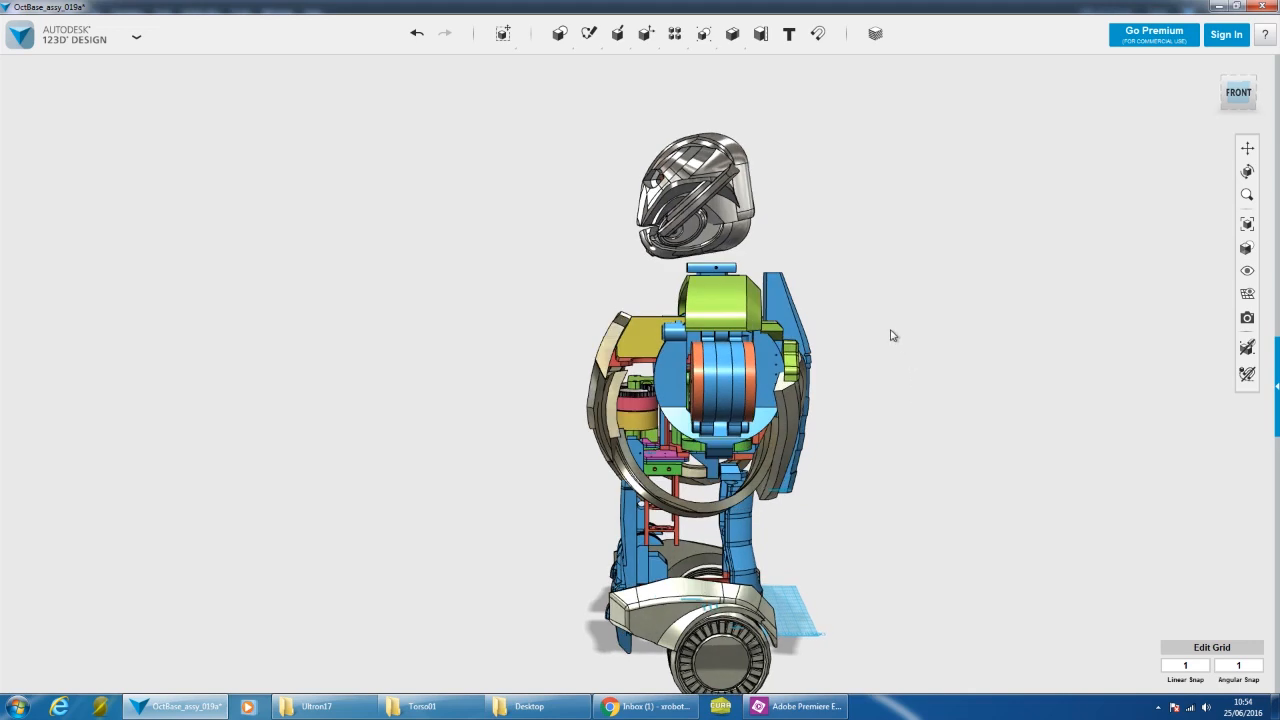
pyautogui.scroll(-2, 886, 327)
pyautogui.moveTo(883, 329); pyautogui.dragTo(869, 341, button='middle')
pyautogui.moveTo(796, 288); pyautogui.dragTo(910, 286, button='right')
pyautogui.moveTo(870, 291); pyautogui.dragTo(825, 287, button='middle')
pyautogui.moveTo(825, 287); pyautogui.dragTo(804, 273, button='right')
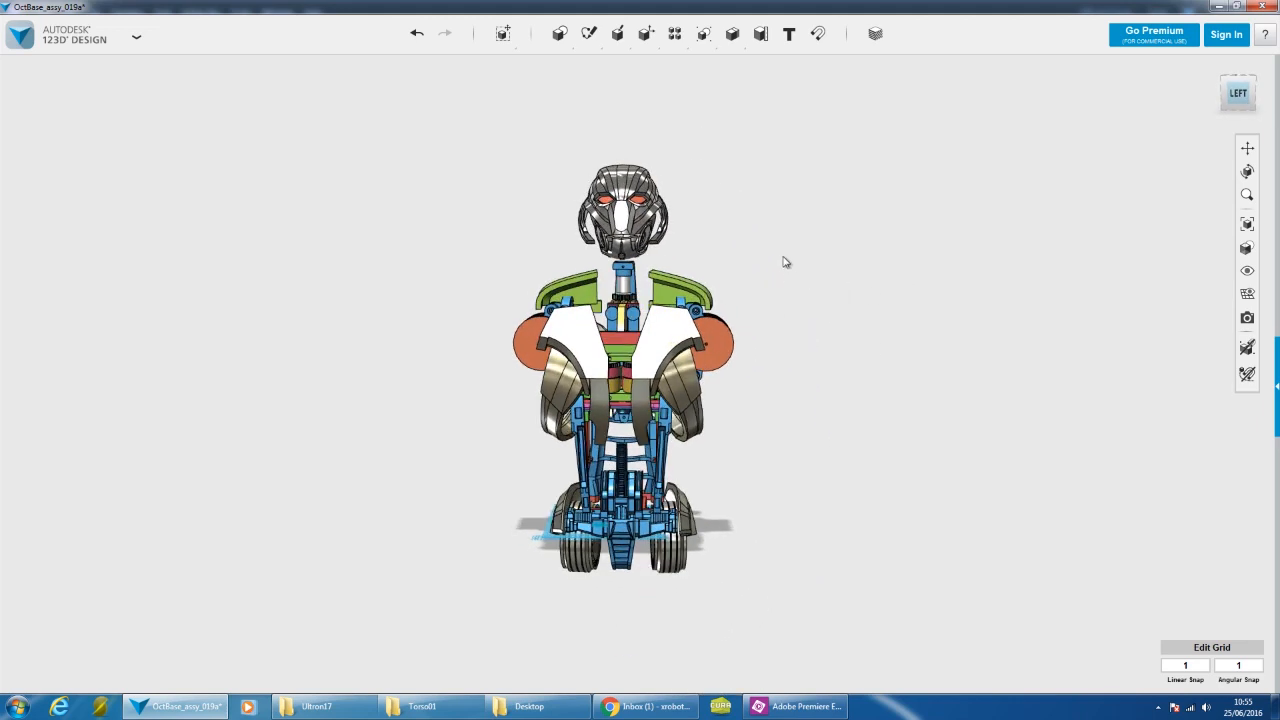
pyautogui.scroll(3, 620, 283)
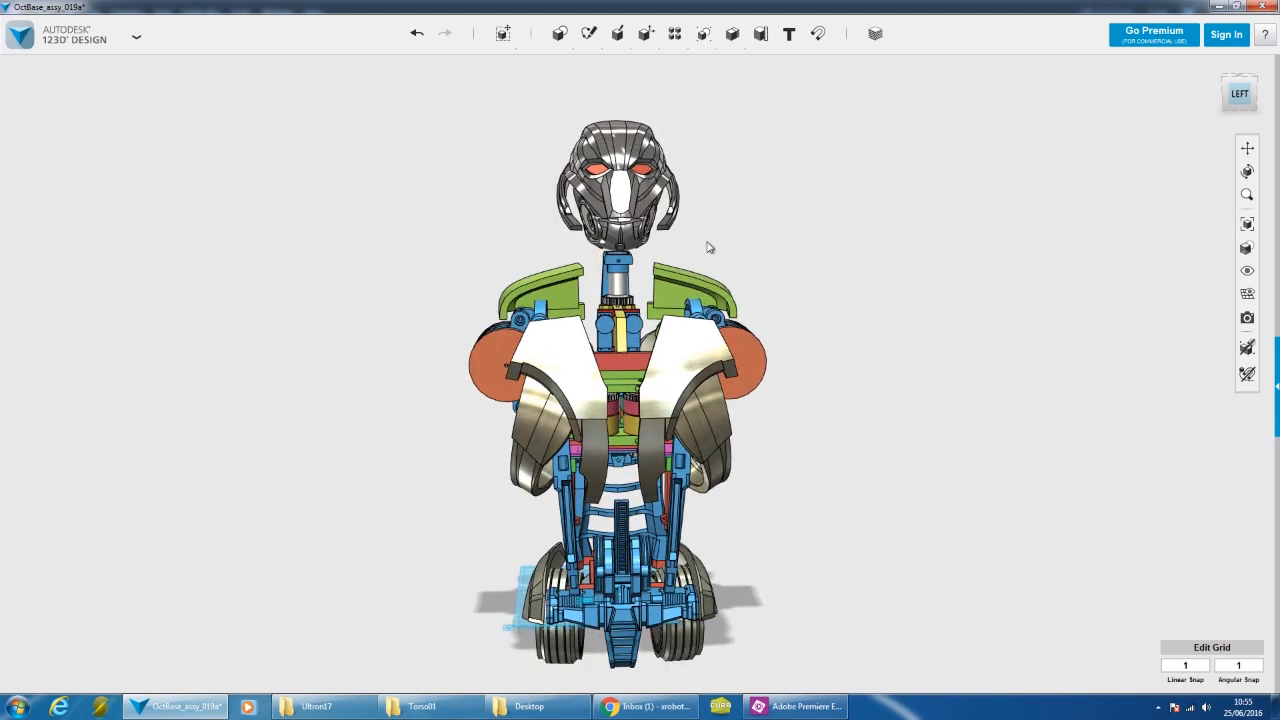
pyautogui.moveTo(743, 253); pyautogui.dragTo(740, 259, button='right')
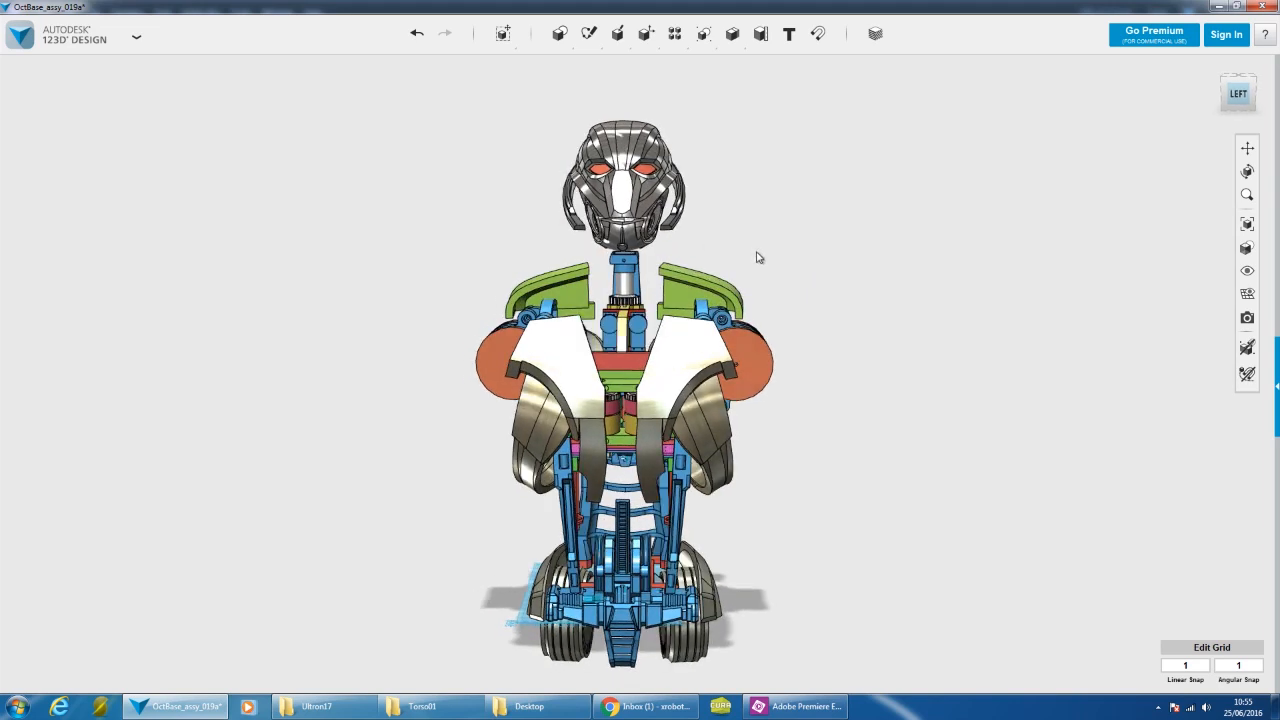
pyautogui.moveTo(778, 325); pyautogui.dragTo(864, 323, button='right')
pyautogui.scroll(-3, 834, 307)
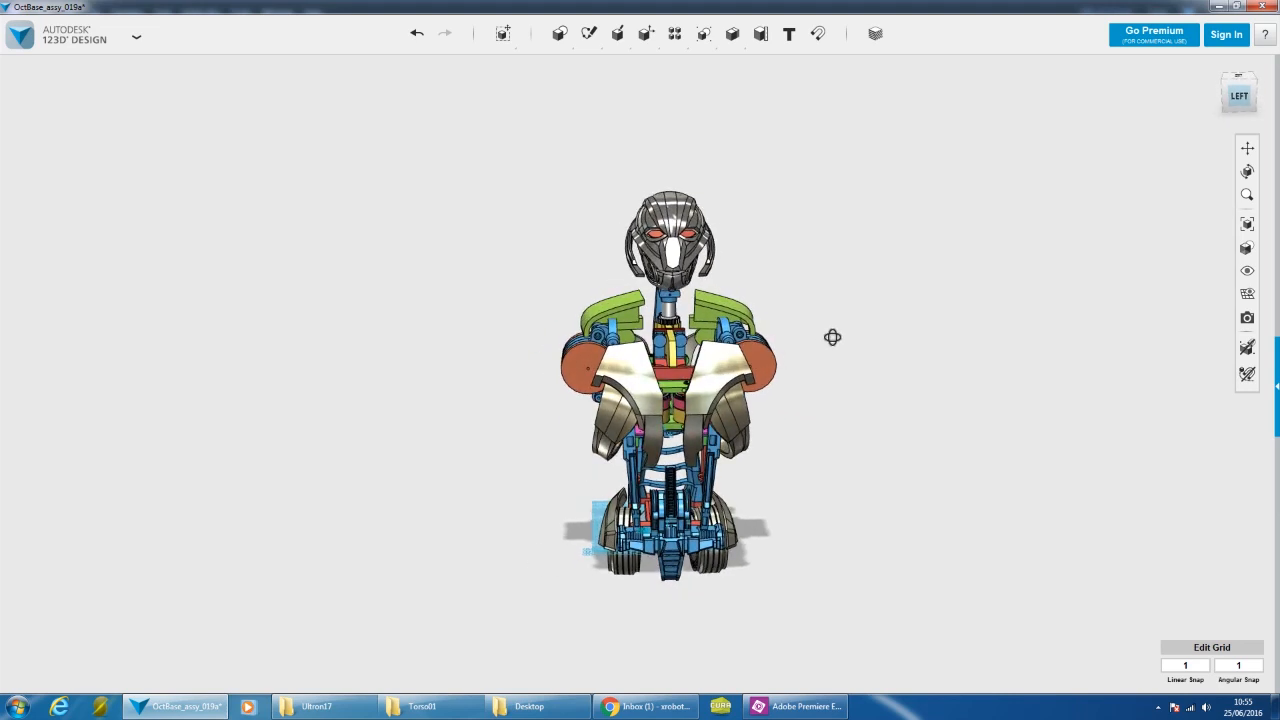
pyautogui.scroll(5, 776, 281)
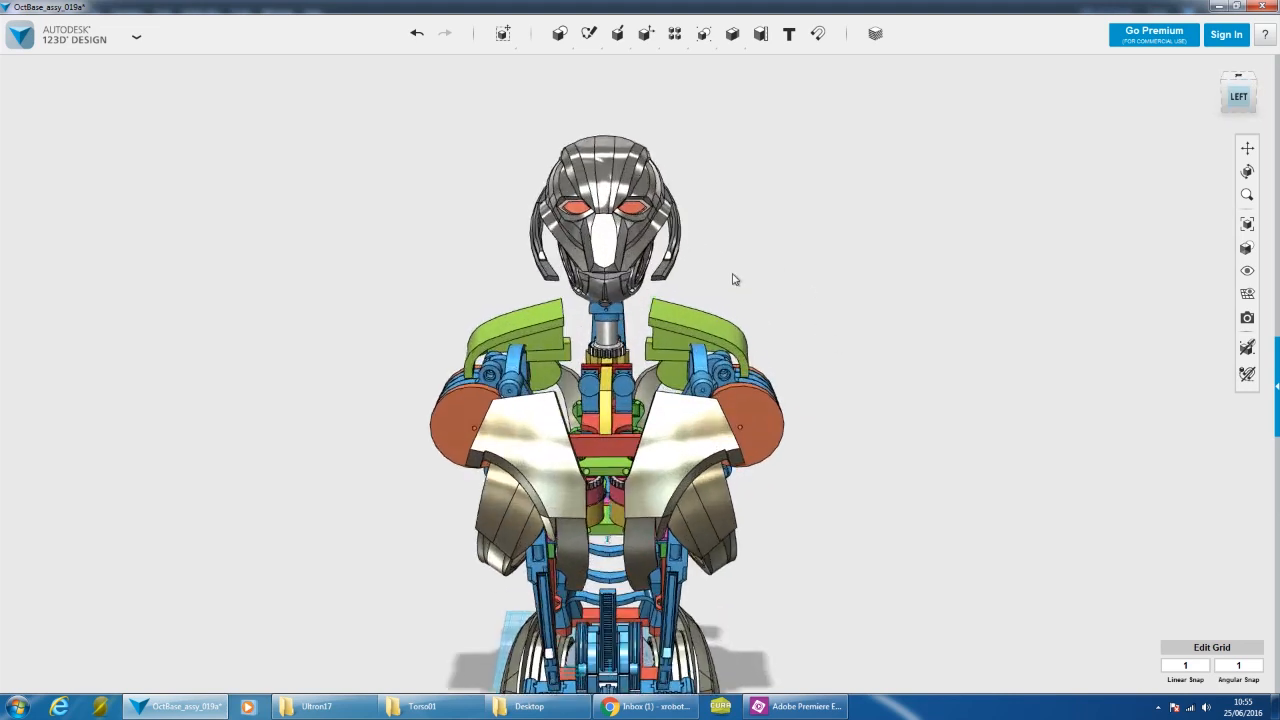
pyautogui.scroll(-2, 862, 288)
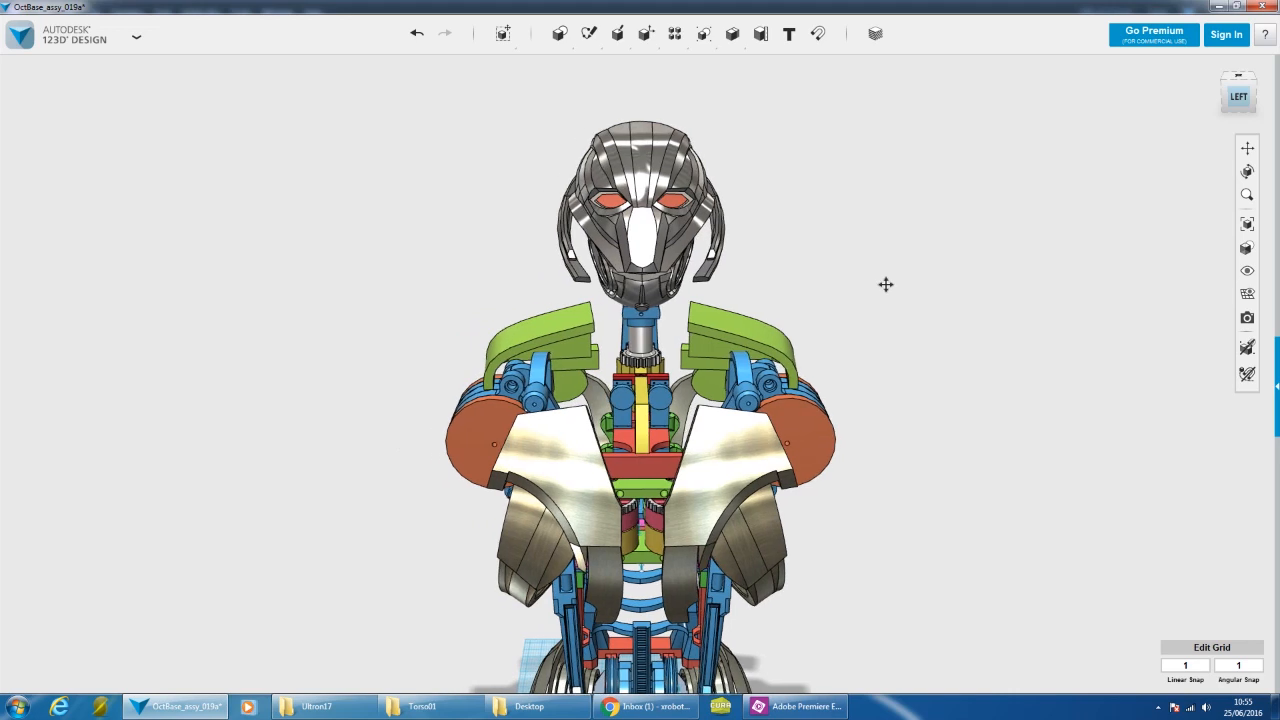
pyautogui.moveTo(861, 280); pyautogui.dragTo(790, 286, button='right')
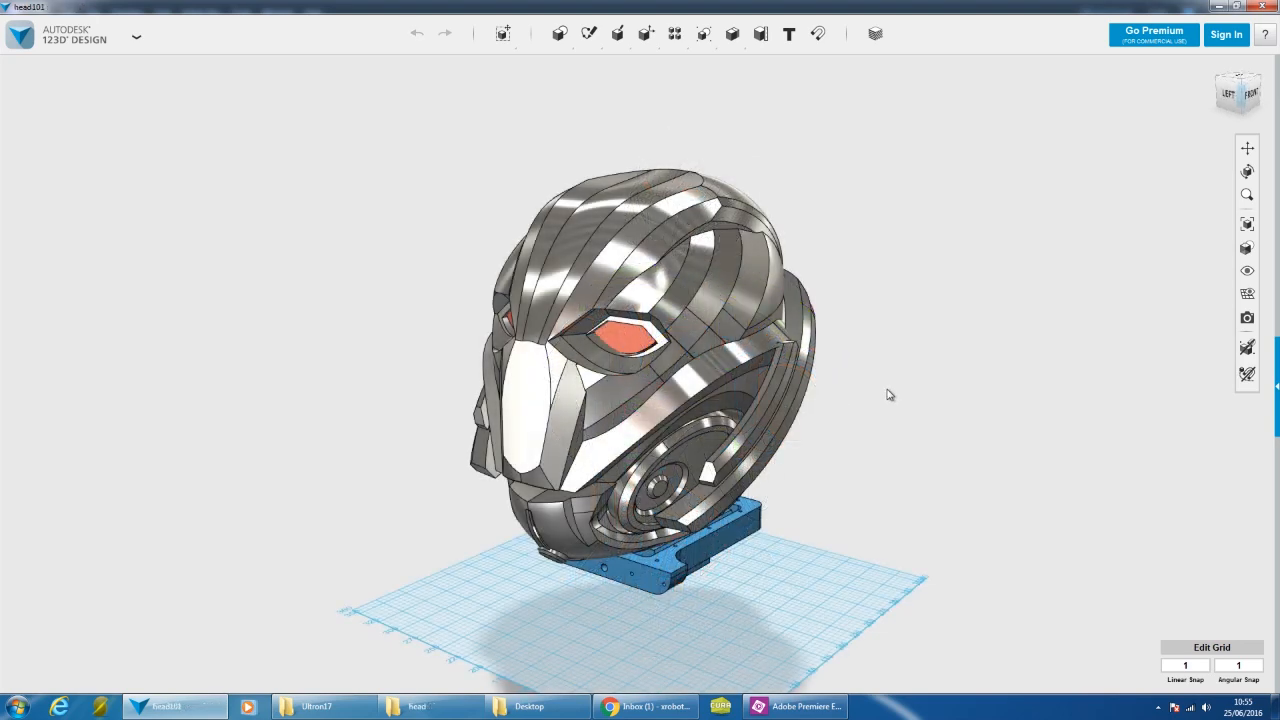
# - Inspect the screw holes along the front edge of the blue neck plate under the head in head101
pyautogui.moveTo(872, 454); pyautogui.dragTo(840, 551, button='right')
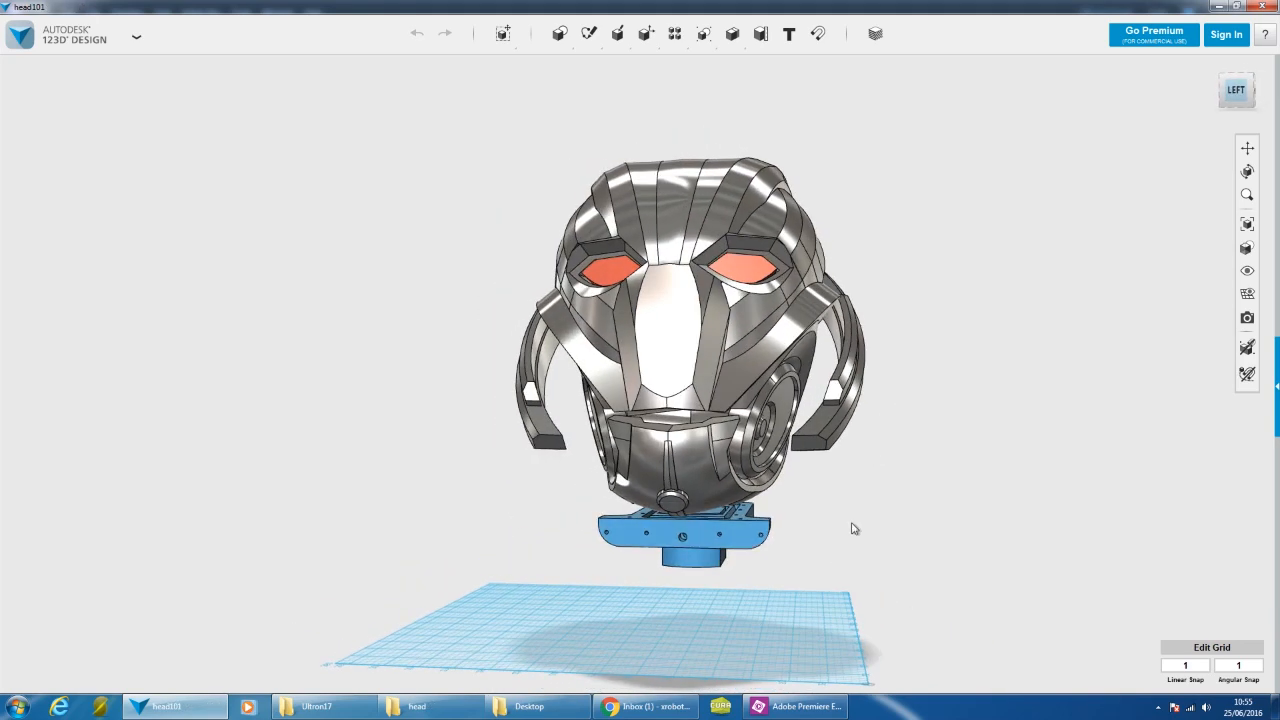
pyautogui.scroll(4, 687, 475)
pyautogui.scroll(3, 692, 460)
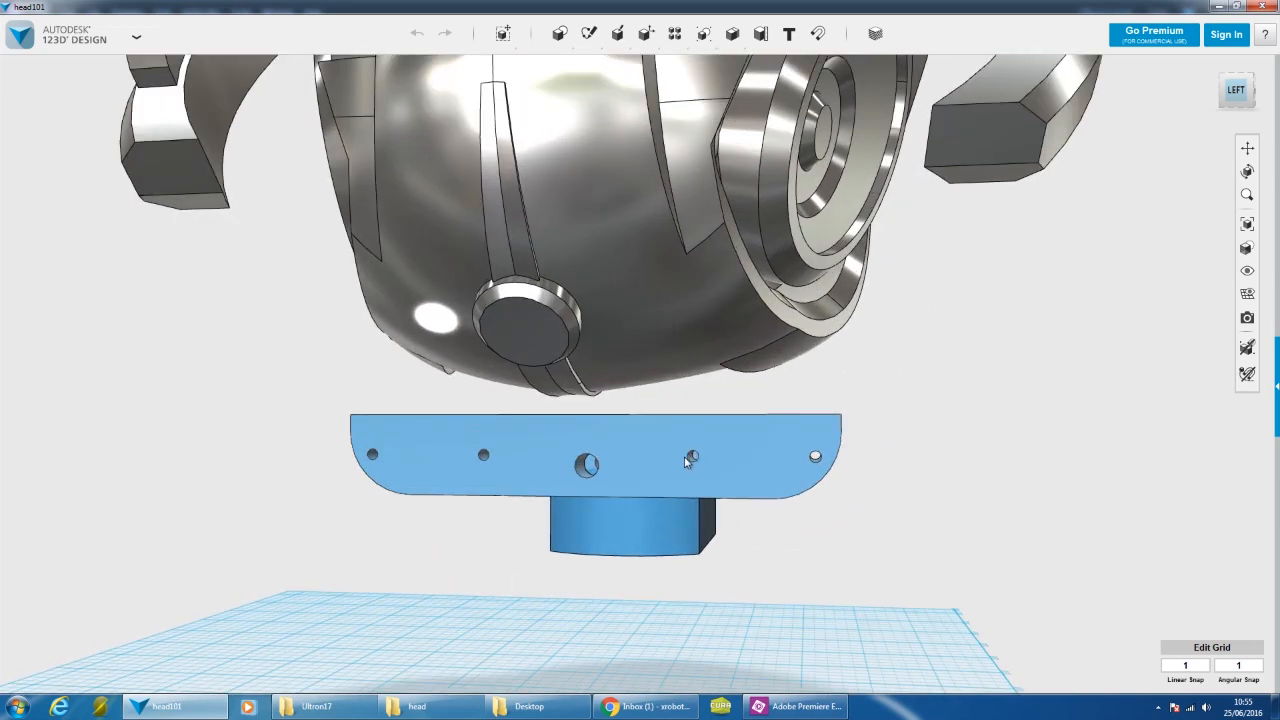
pyautogui.click(693, 460)
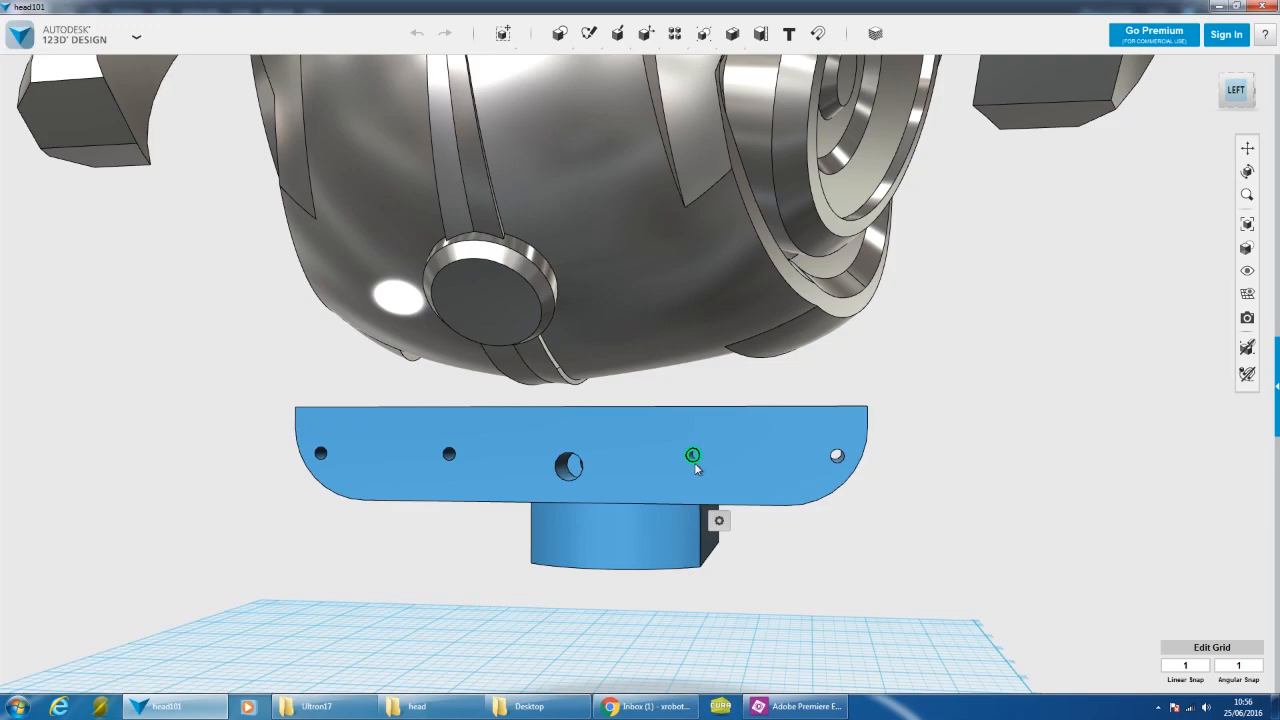
pyautogui.moveTo(943, 500); pyautogui.dragTo(842, 507, button='right')
pyautogui.moveTo(686, 568); pyautogui.dragTo(864, 491, button='right')
pyautogui.moveTo(969, 329); pyautogui.dragTo(948, 380, button='middle')
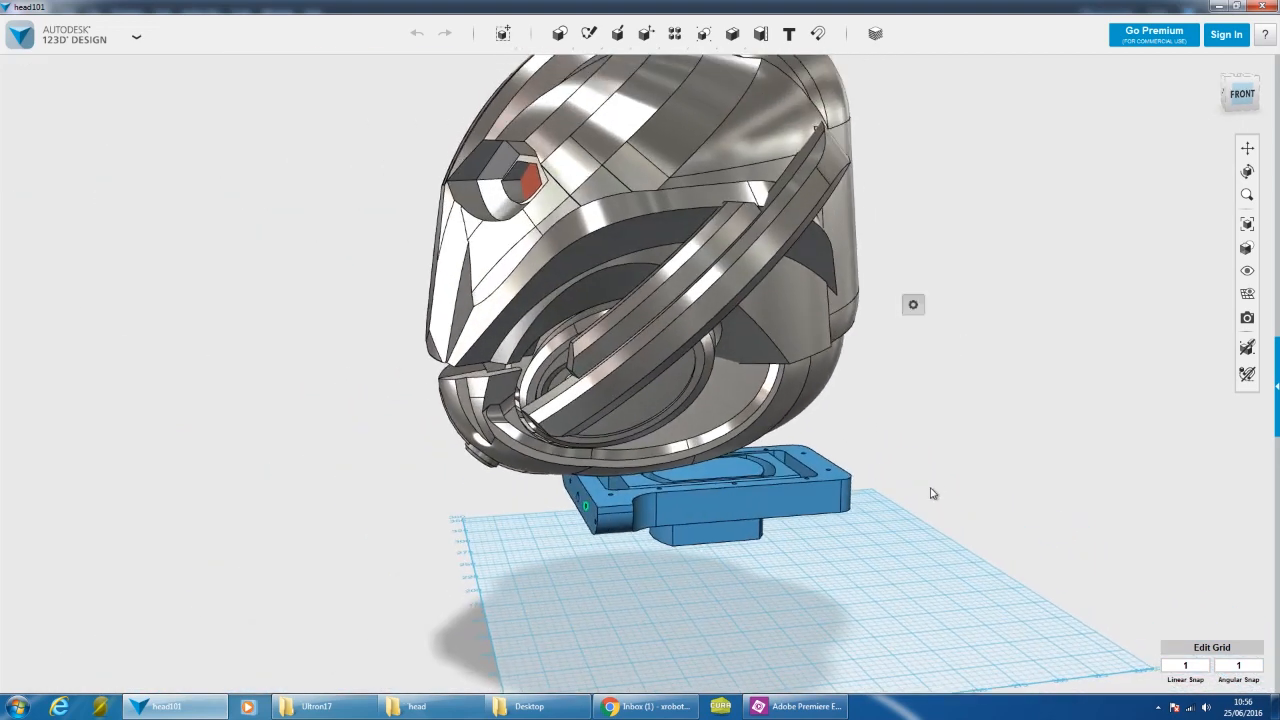
# - Highlight the jaw body and the upper head body one after the other to check how the head is divided
pyautogui.click(756, 398)
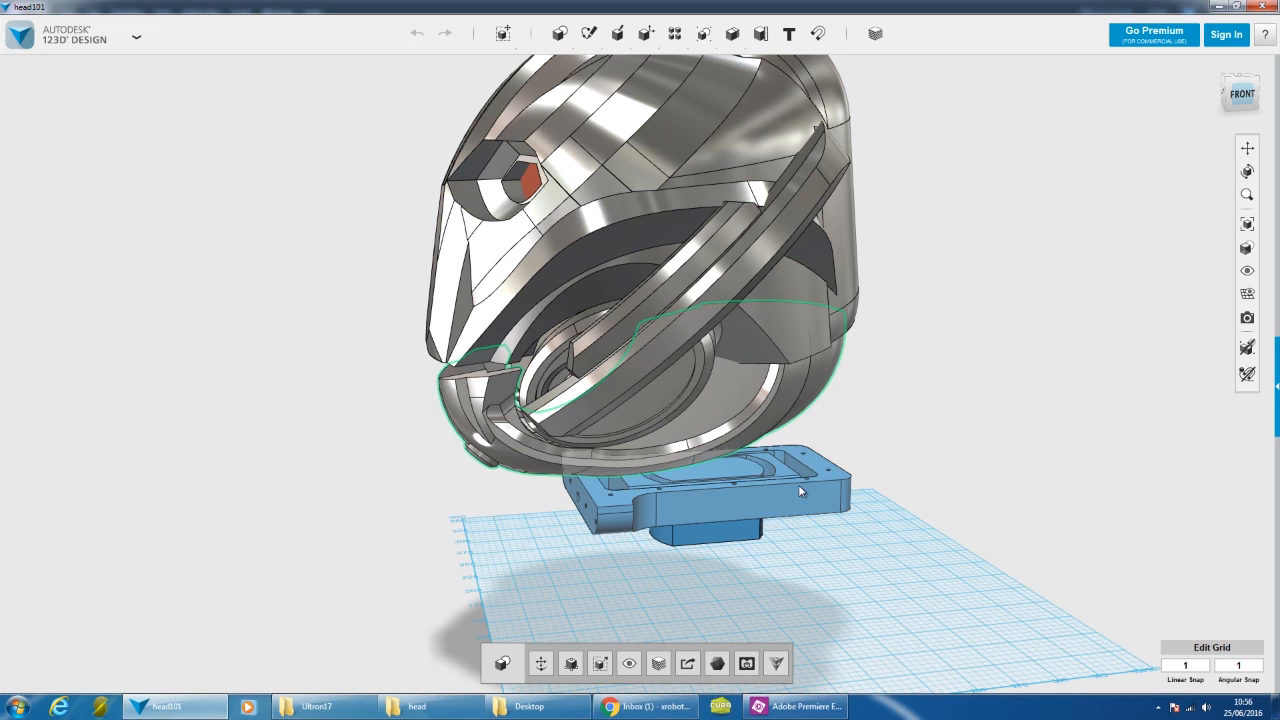
pyautogui.click(774, 172)
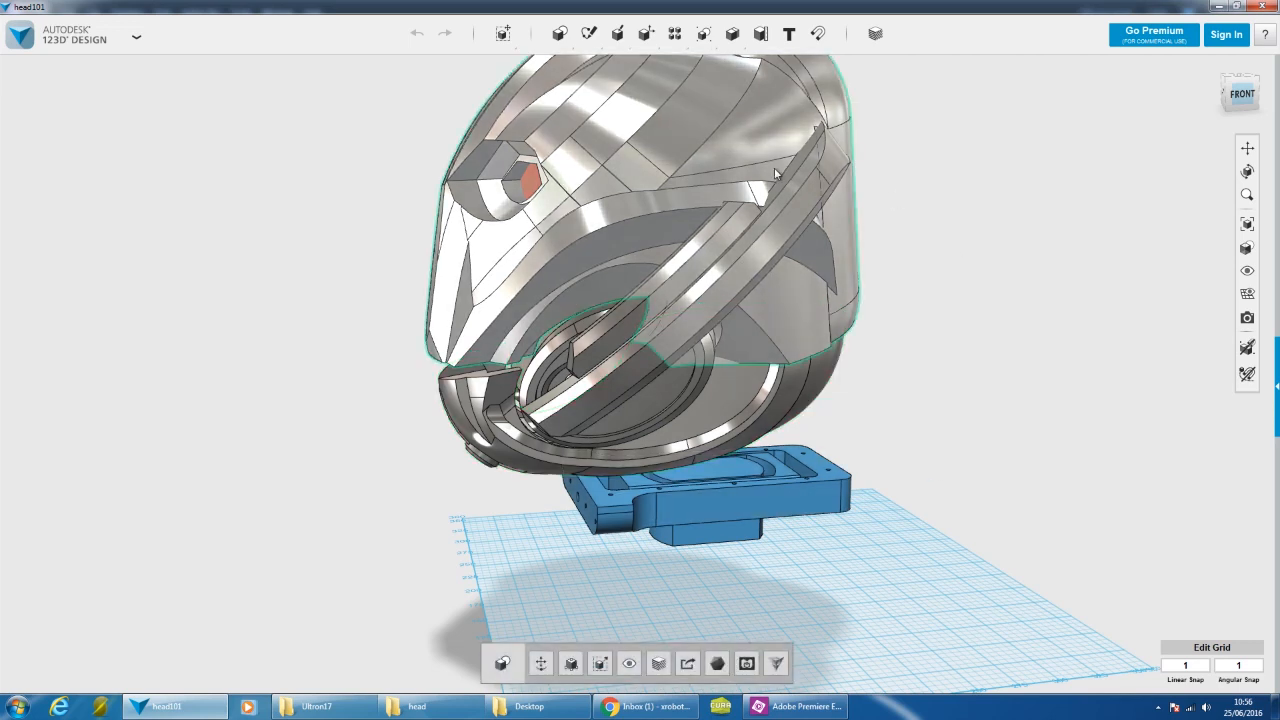
pyautogui.click(969, 374)
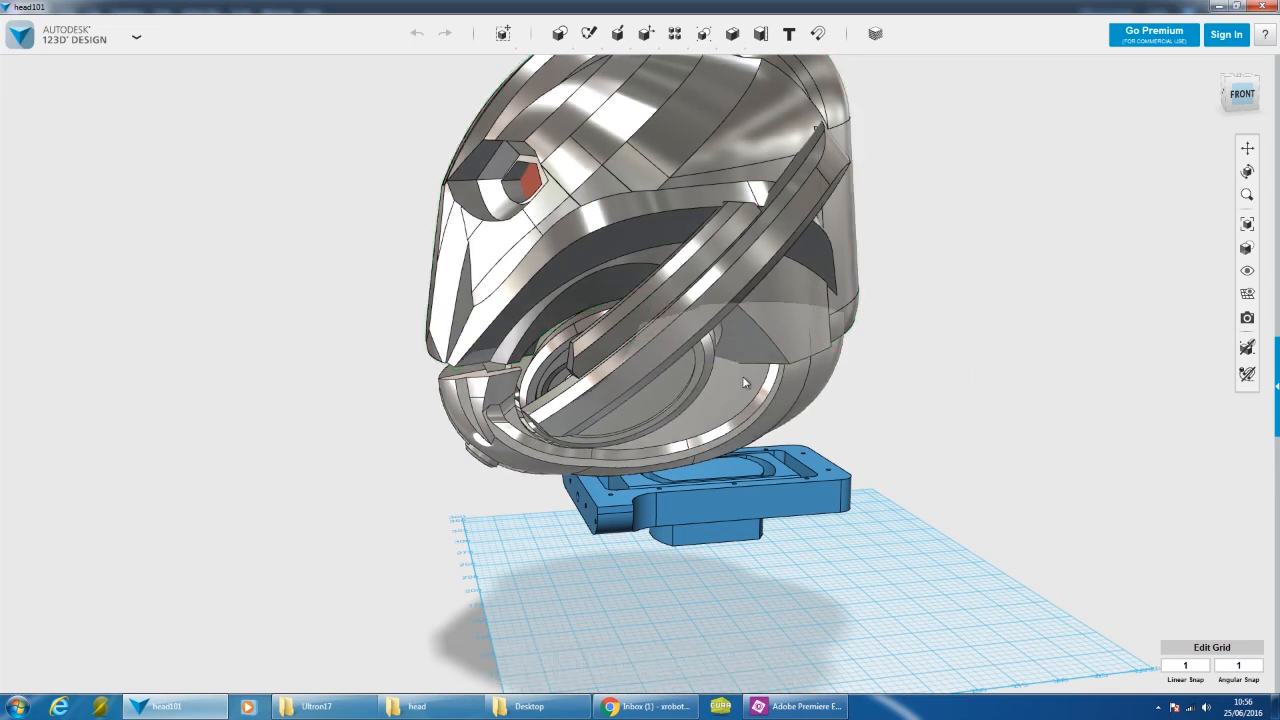
# - Hide the outer blue plate that surrounds the neck block beneath the jaw in head101
pyautogui.moveTo(849, 455); pyautogui.dragTo(881, 412, button='right')
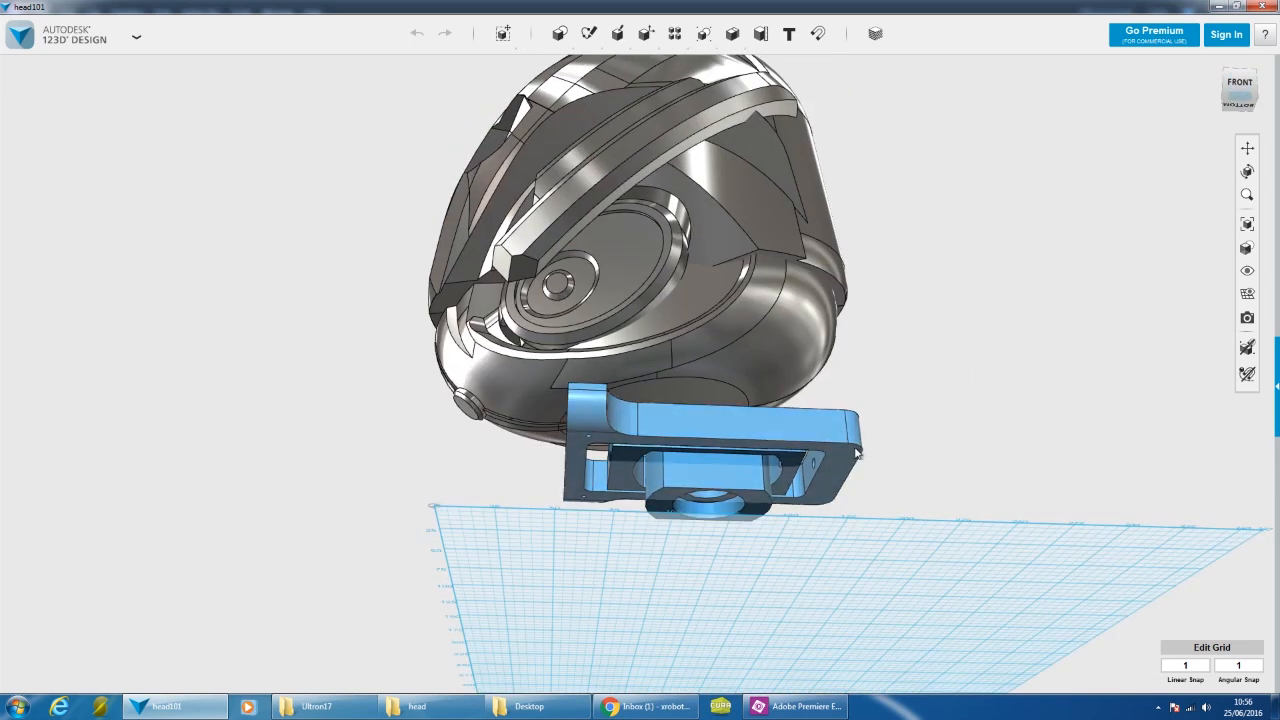
pyautogui.click(856, 455)
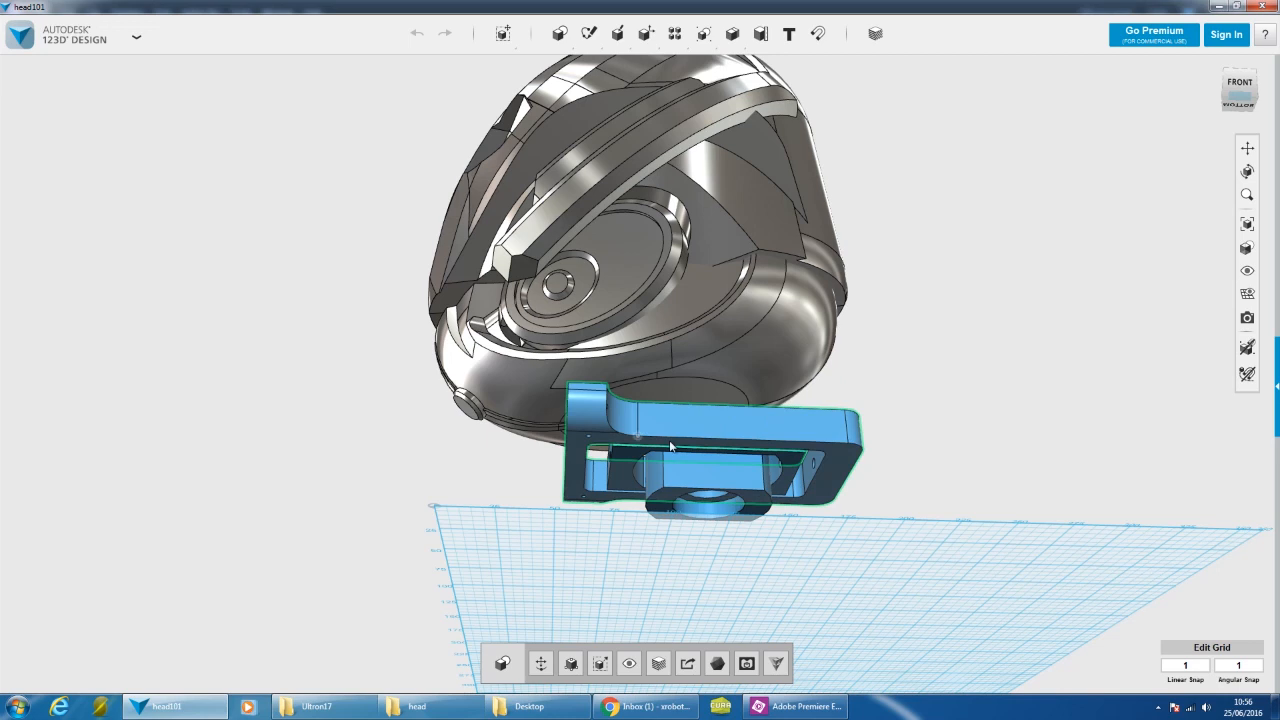
pyautogui.click(630, 664)
pyautogui.moveTo(803, 566)
pyautogui.mouseDown(button='right')
pyautogui.moveTo(794, 540)
pyautogui.moveTo(777, 540)
pyautogui.moveTo(786, 550)
pyautogui.mouseUp(button='right')
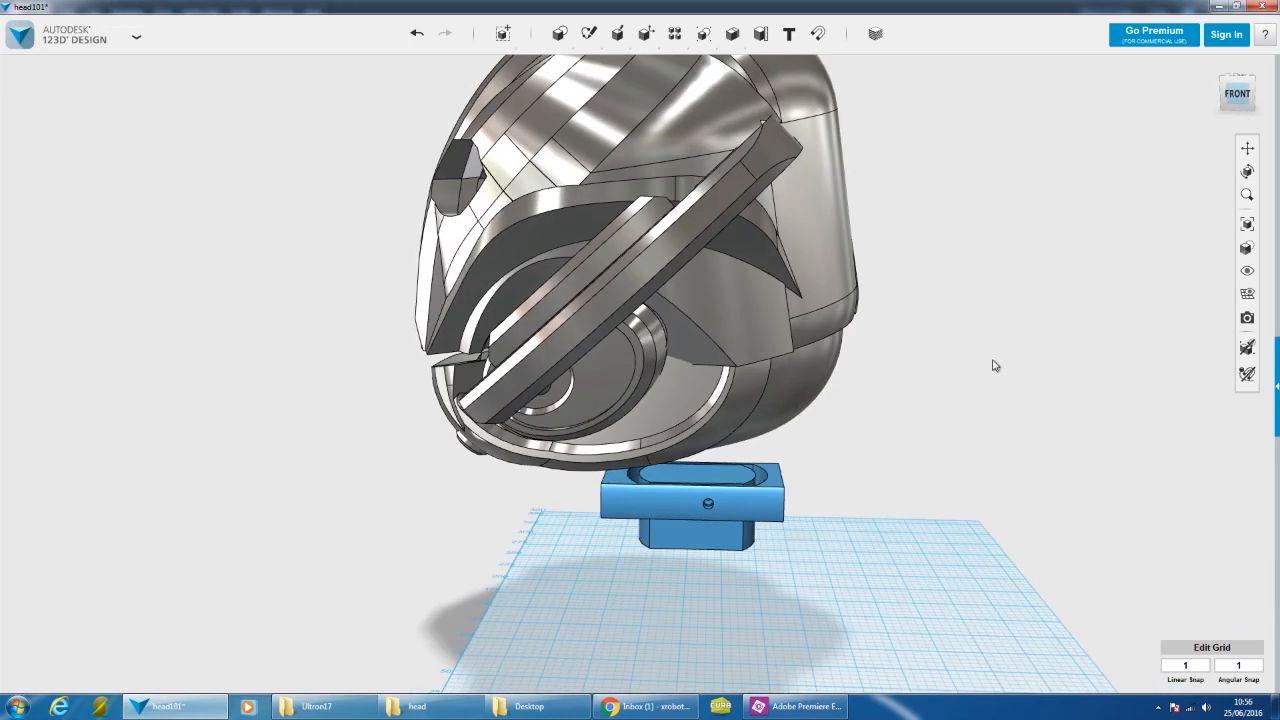
# - Inspect the upper head body and the remaining blue neck block, highlighting each of them
pyautogui.click(826, 248)
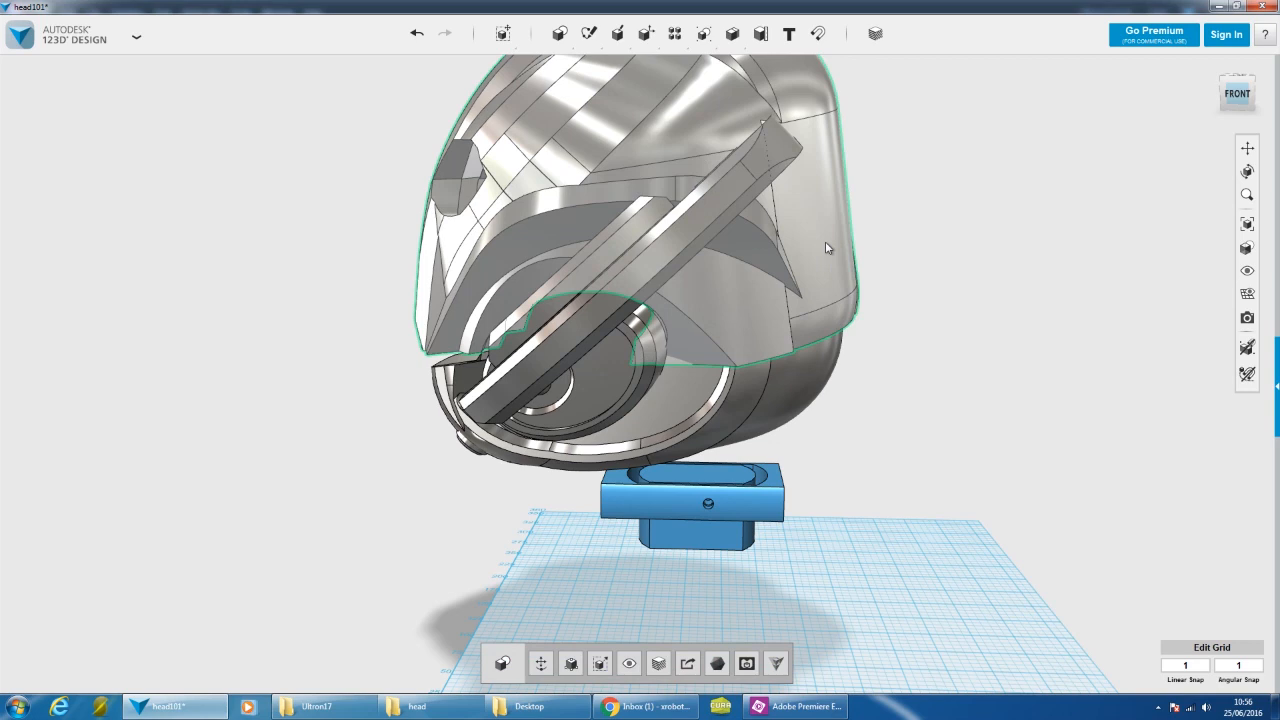
pyautogui.click(768, 503)
pyautogui.moveTo(774, 490); pyautogui.dragTo(601, 428, button='right')
pyautogui.click(930, 412)
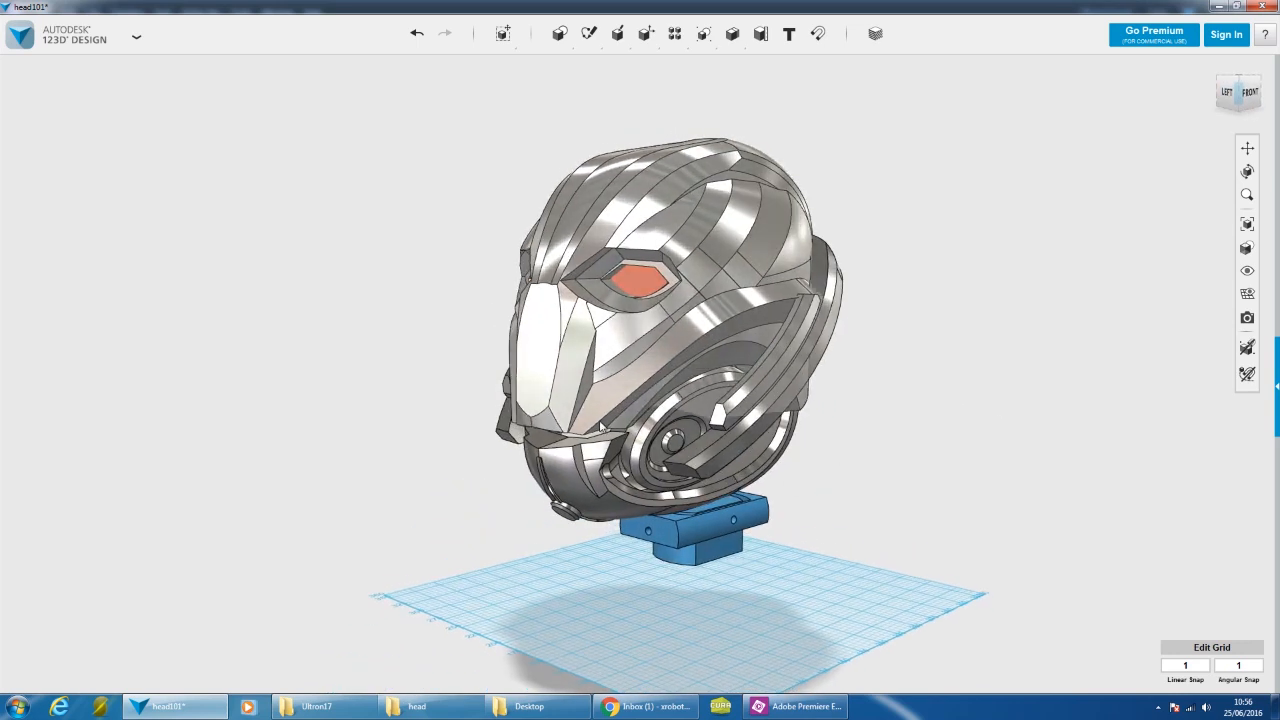
# - Examine the mouth area between the face and the jaw, and the whole face from several angles
pyautogui.click(578, 422)
pyautogui.click(571, 469)
pyautogui.click(446, 381)
pyautogui.scroll(2, 451, 387)
pyautogui.moveTo(430, 325); pyautogui.dragTo(433, 346, button='right')
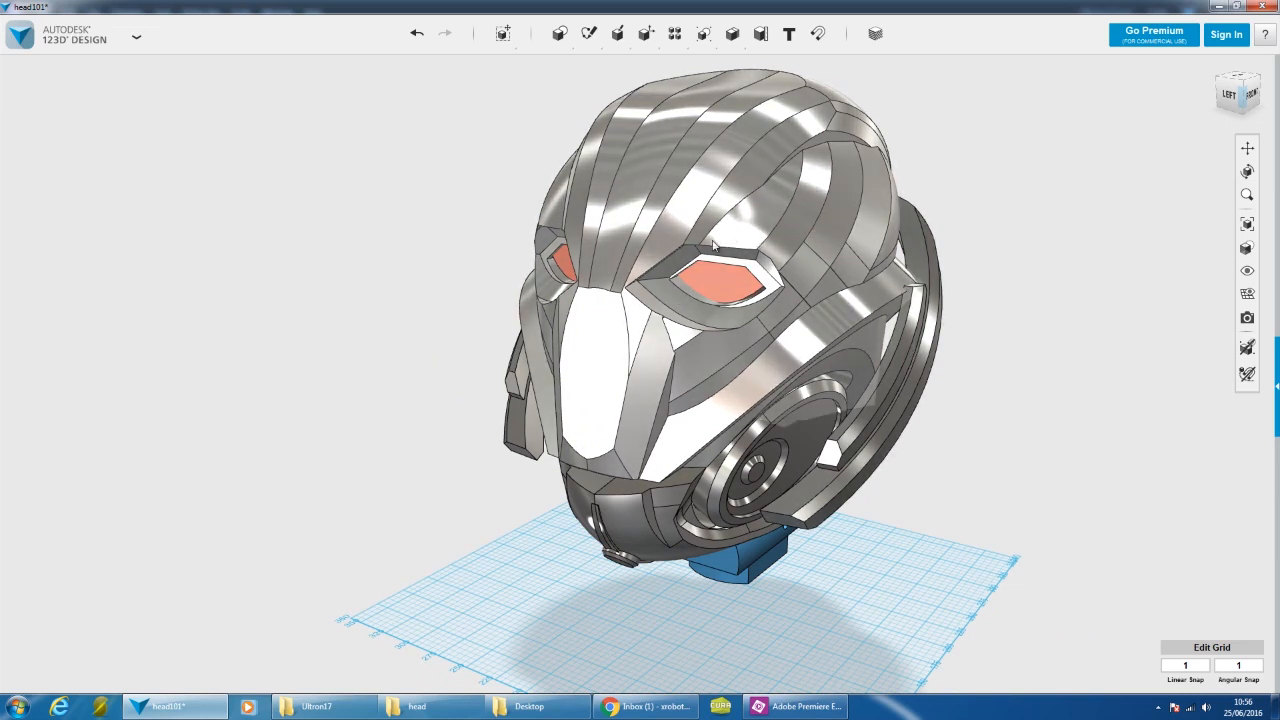
pyautogui.moveTo(413, 241); pyautogui.dragTo(484, 263, button='right')
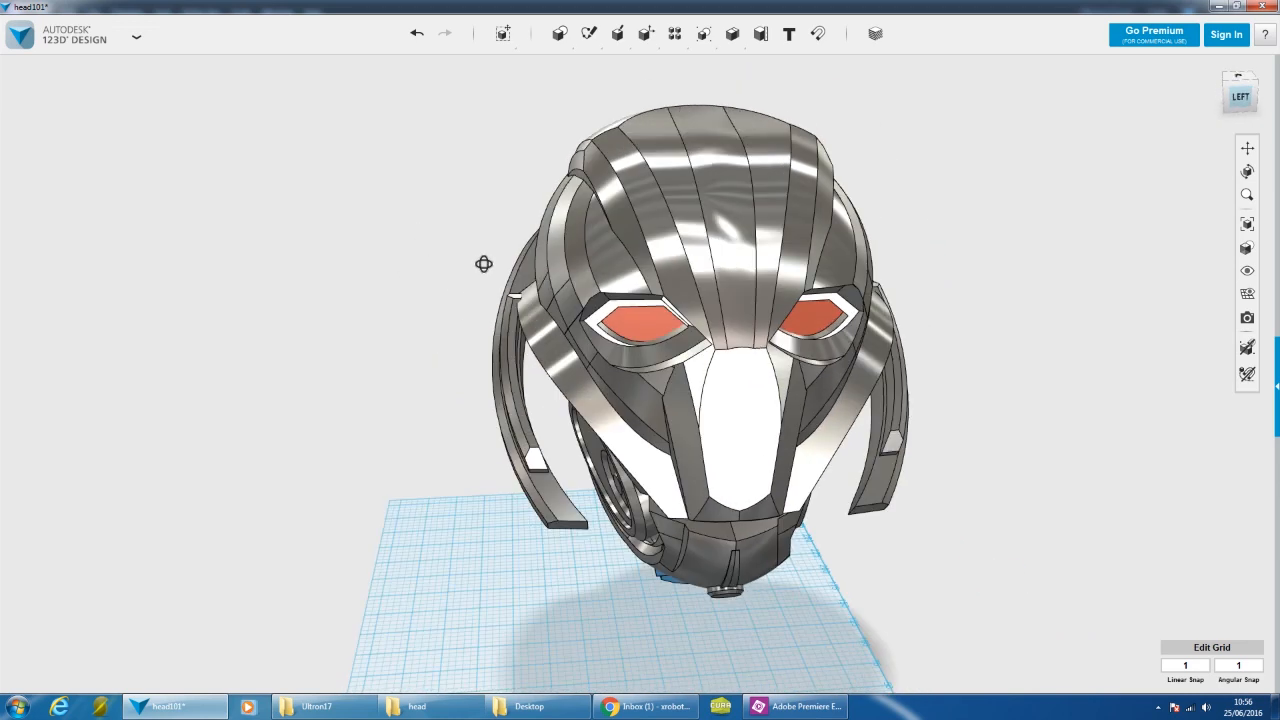
pyautogui.moveTo(891, 277); pyautogui.dragTo(860, 317, button='right')
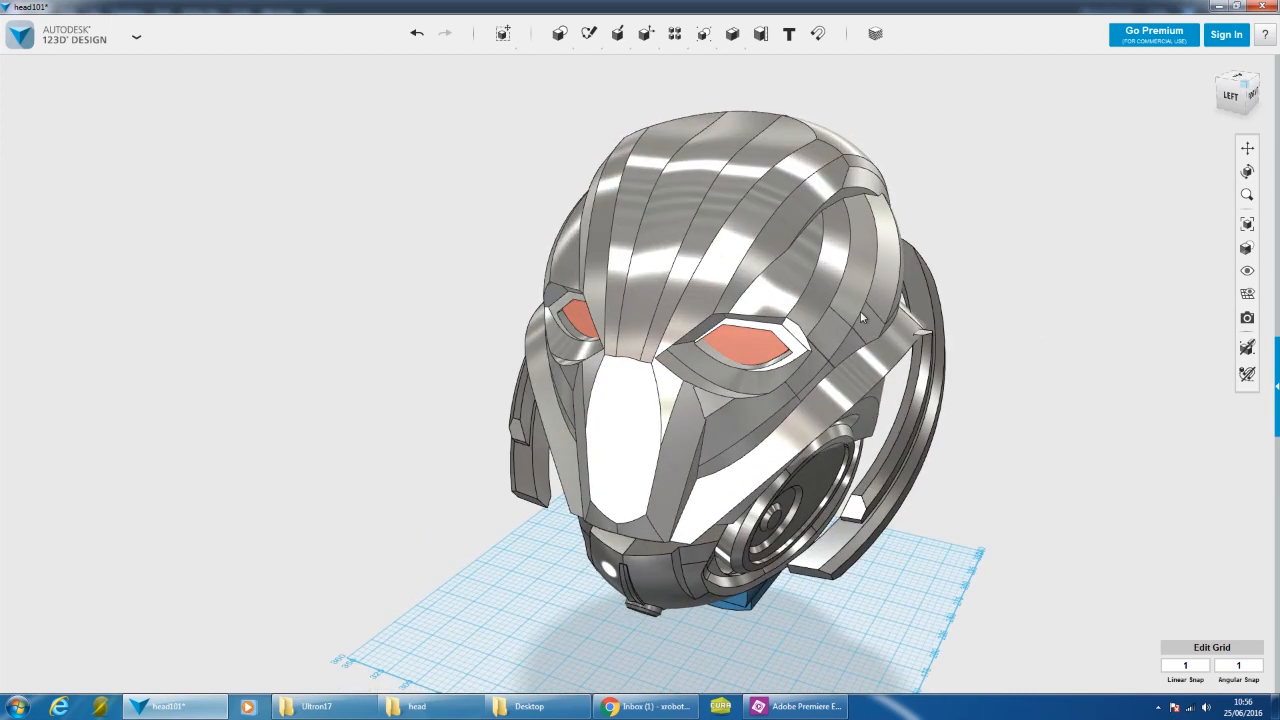
pyautogui.moveTo(849, 369); pyautogui.dragTo(968, 426, button='right')
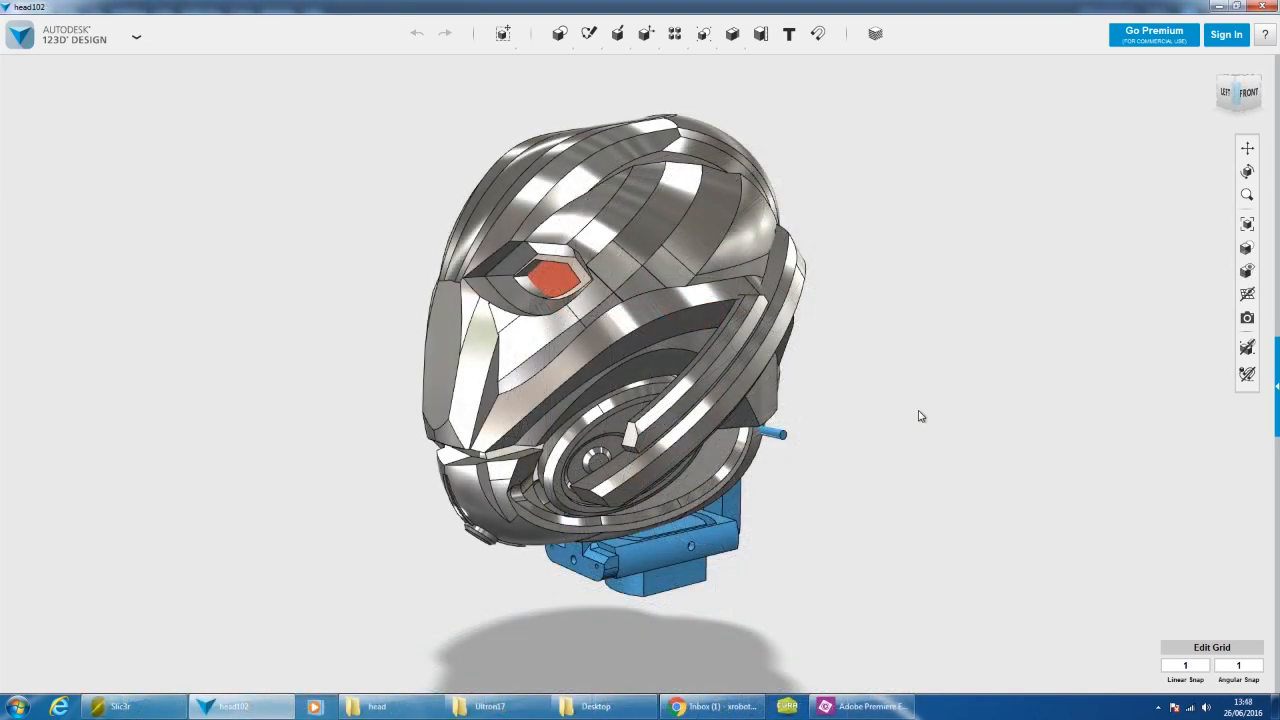
# - Inspect the blue bracket that runs from the neck block up inside the back of the head in head102
pyautogui.moveTo(940, 431); pyautogui.dragTo(814, 440, button='right')
pyautogui.scroll(5, 790, 440)
pyautogui.click(729, 438)
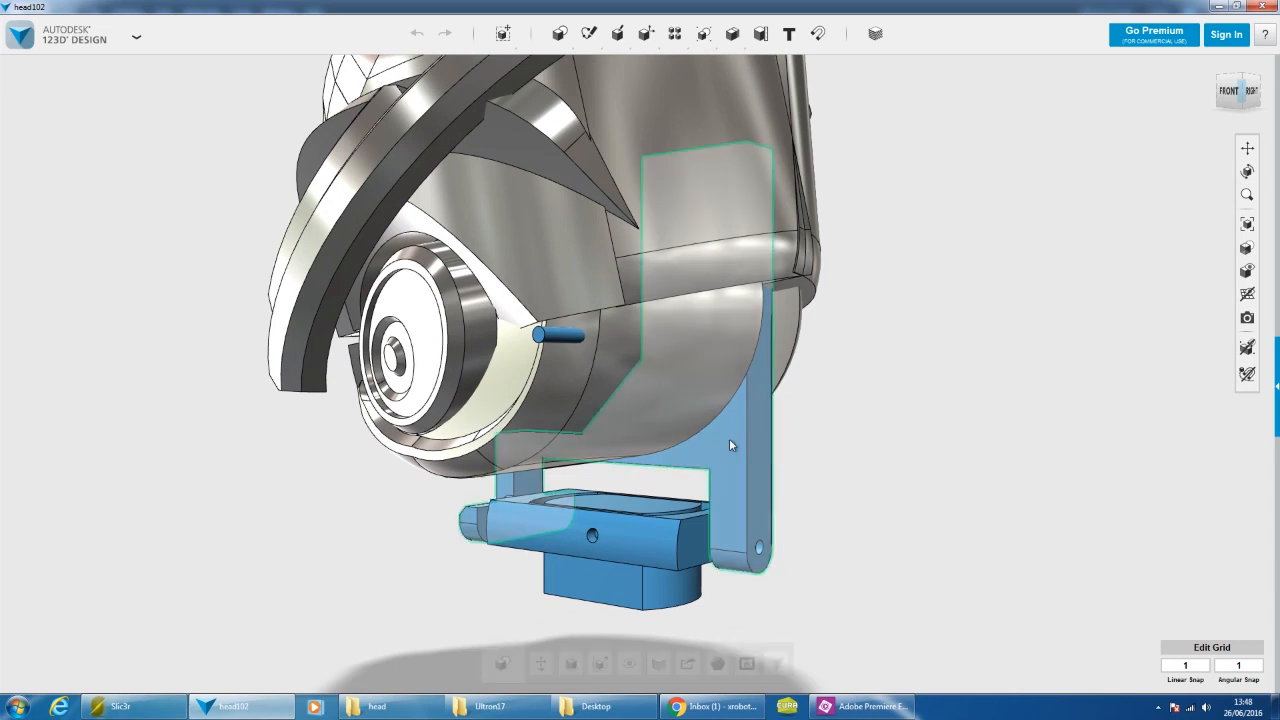
pyautogui.scroll(-2, 929, 258)
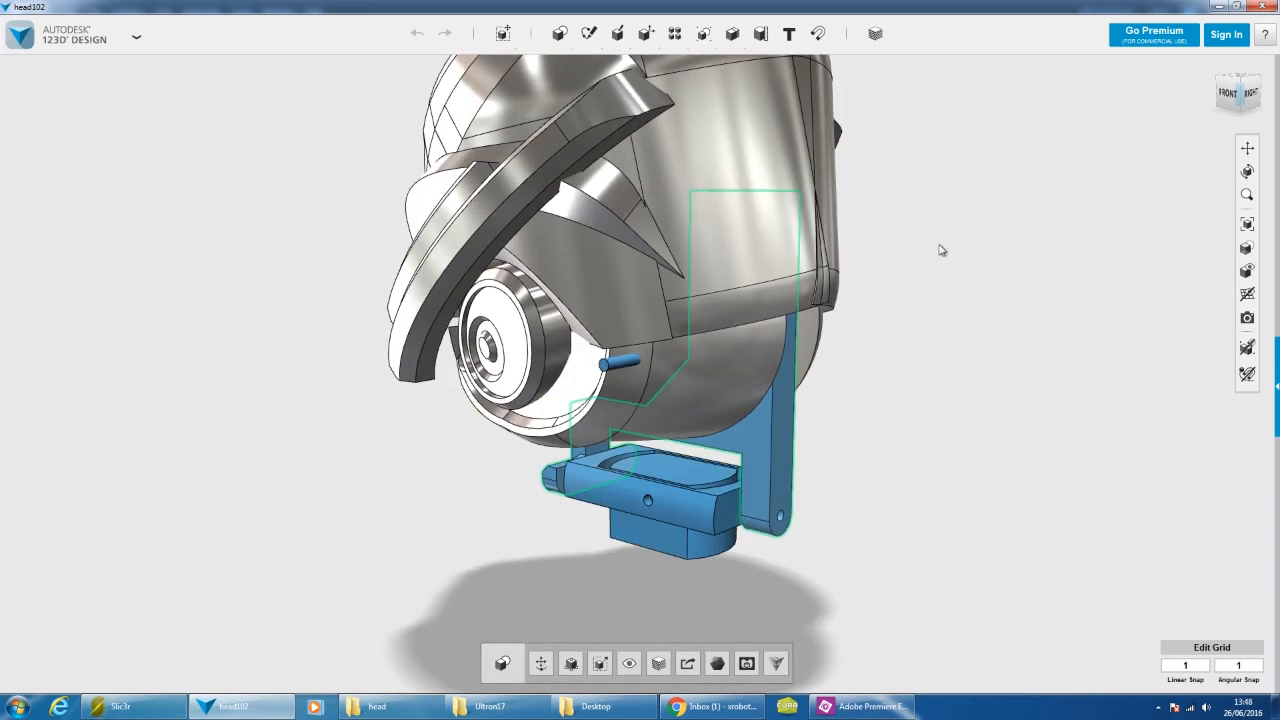
# - Hide the upper head in head102 to inspect the hinge pin and bracket behind the jaw, and restore it
pyautogui.moveTo(940, 248); pyautogui.dragTo(775, 176, button='right')
pyautogui.click(777, 176)
pyautogui.click(629, 663)
pyautogui.moveTo(452, 440); pyautogui.dragTo(780, 397, button='right')
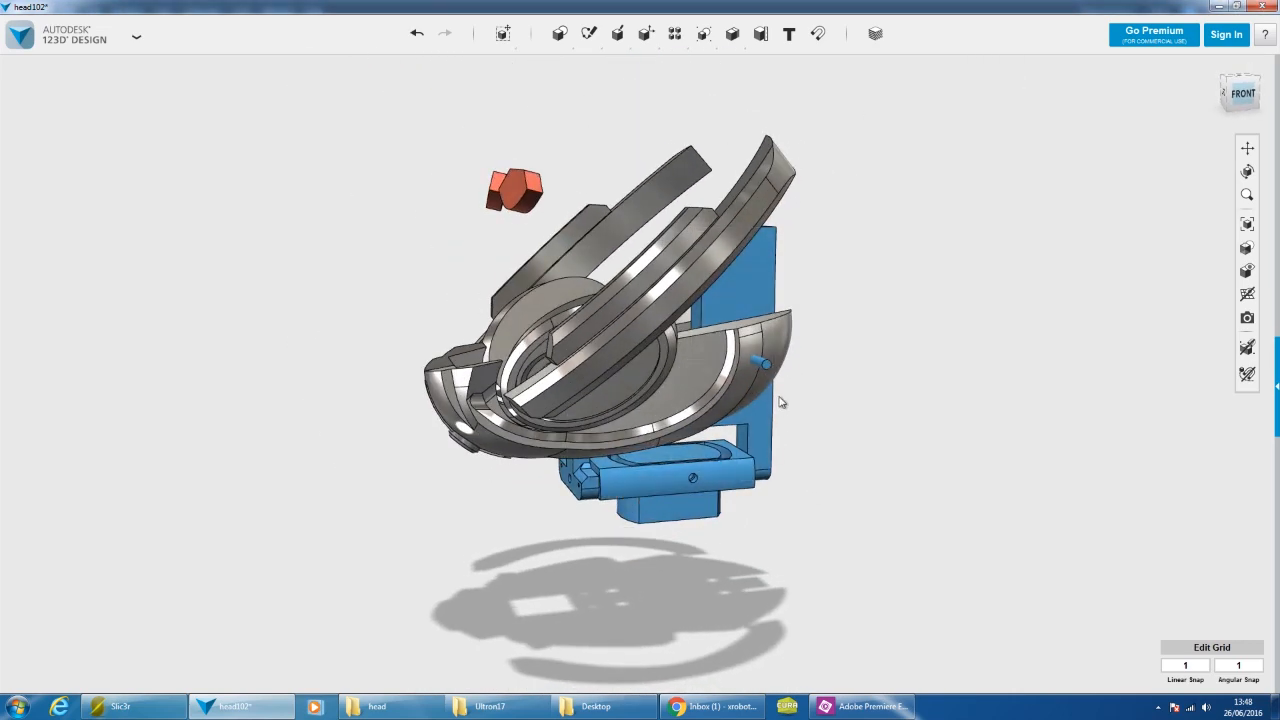
pyautogui.scroll(2, 755, 348)
pyautogui.moveTo(812, 452); pyautogui.dragTo(882, 442, button='middle')
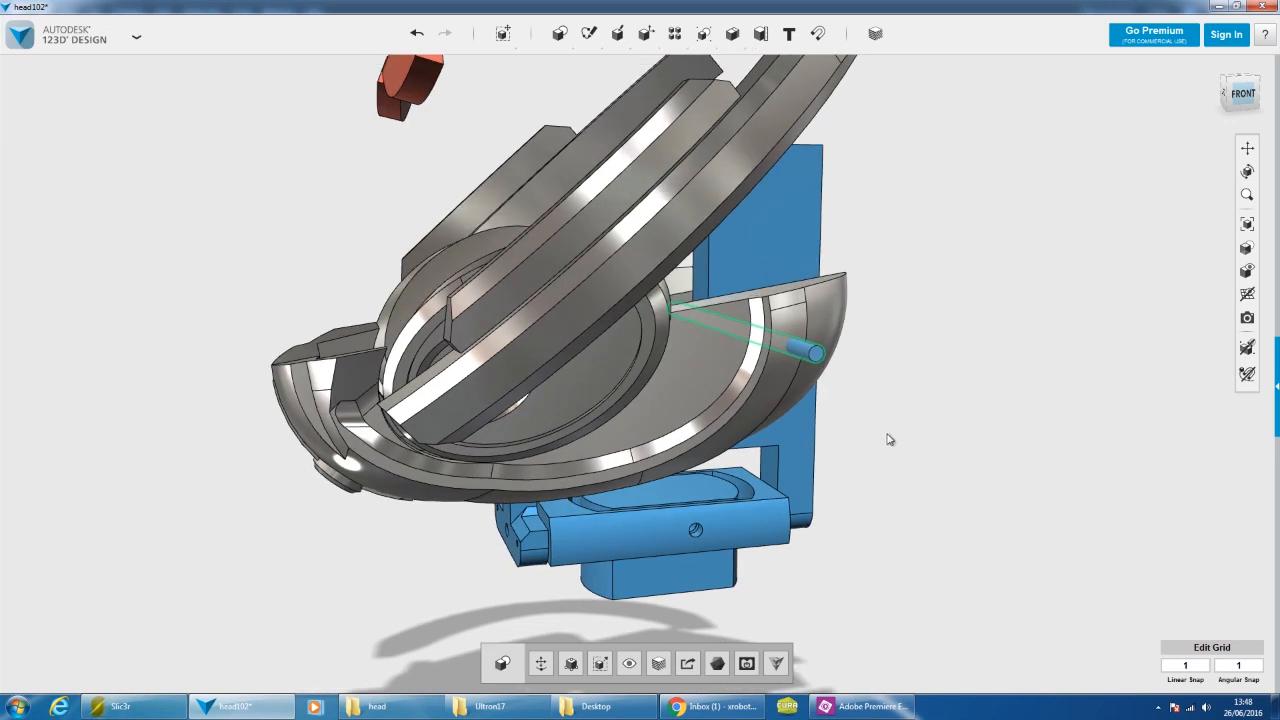
pyautogui.hotkey('ctrl', 'z')
pyautogui.scroll(-2, 888, 430)
pyautogui.moveTo(906, 388); pyautogui.dragTo(917, 427, button='right')
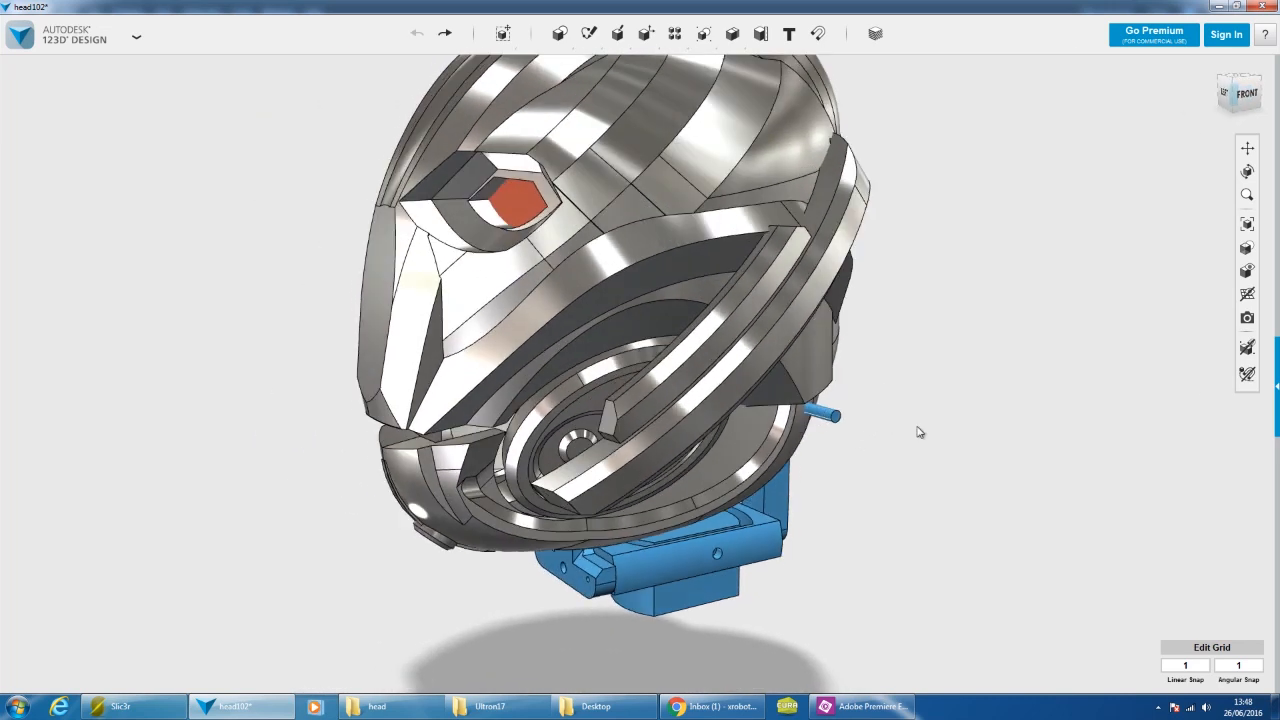
# - Use Smart Rotate with the hinge pin's end face as reference to swing the jaw and both side discs open
pyautogui.moveTo(503, 33)
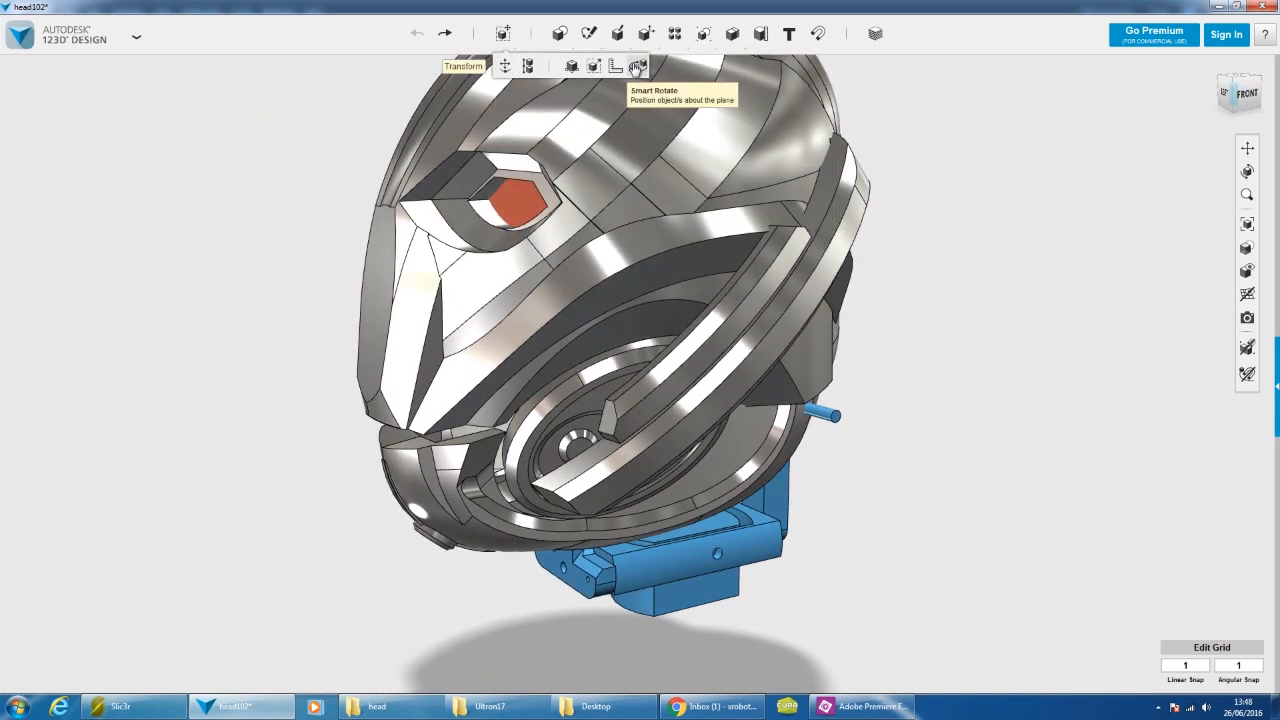
pyautogui.click(637, 66)
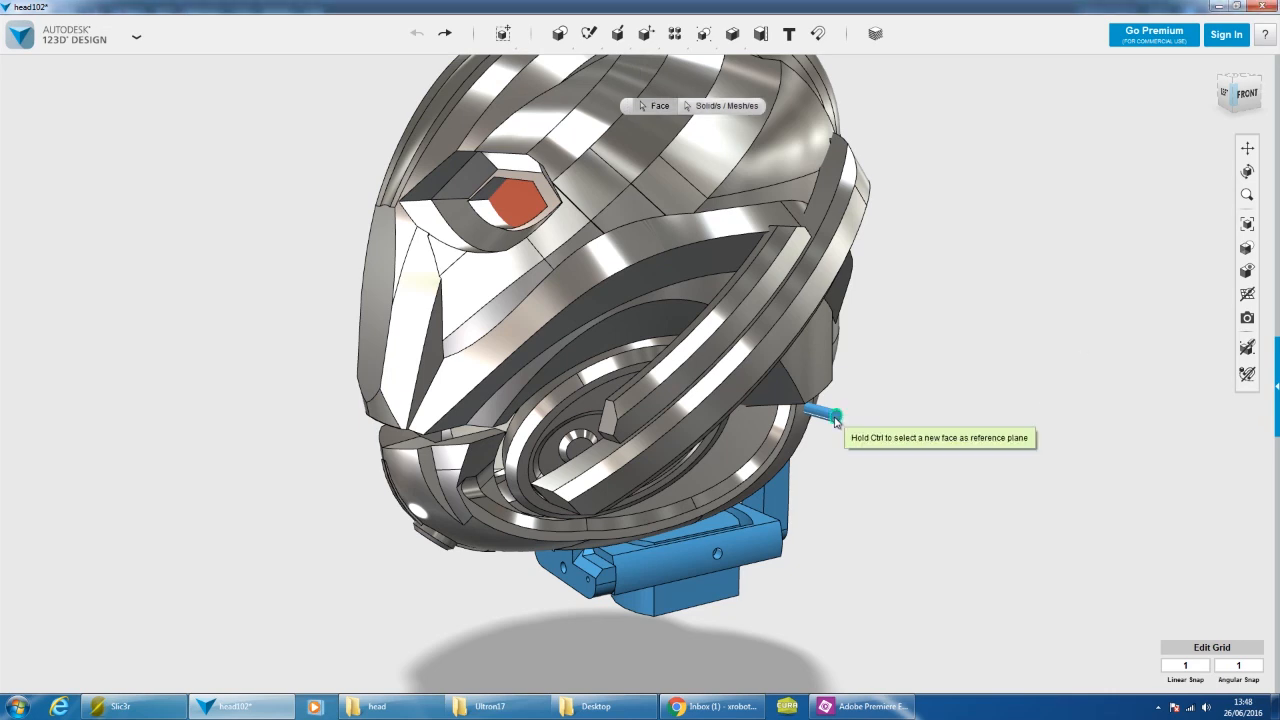
pyautogui.click(448, 487)
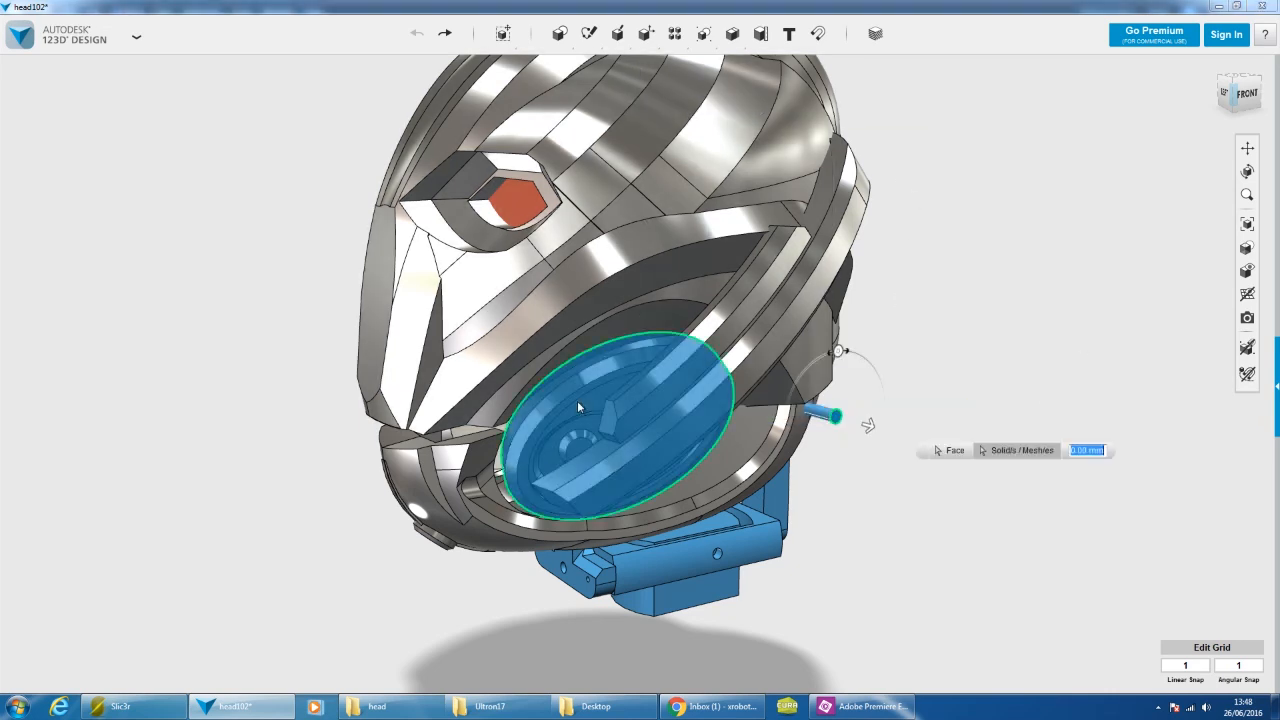
pyautogui.click(448, 487)
pyautogui.moveTo(259, 470); pyautogui.dragTo(475, 518, button='right')
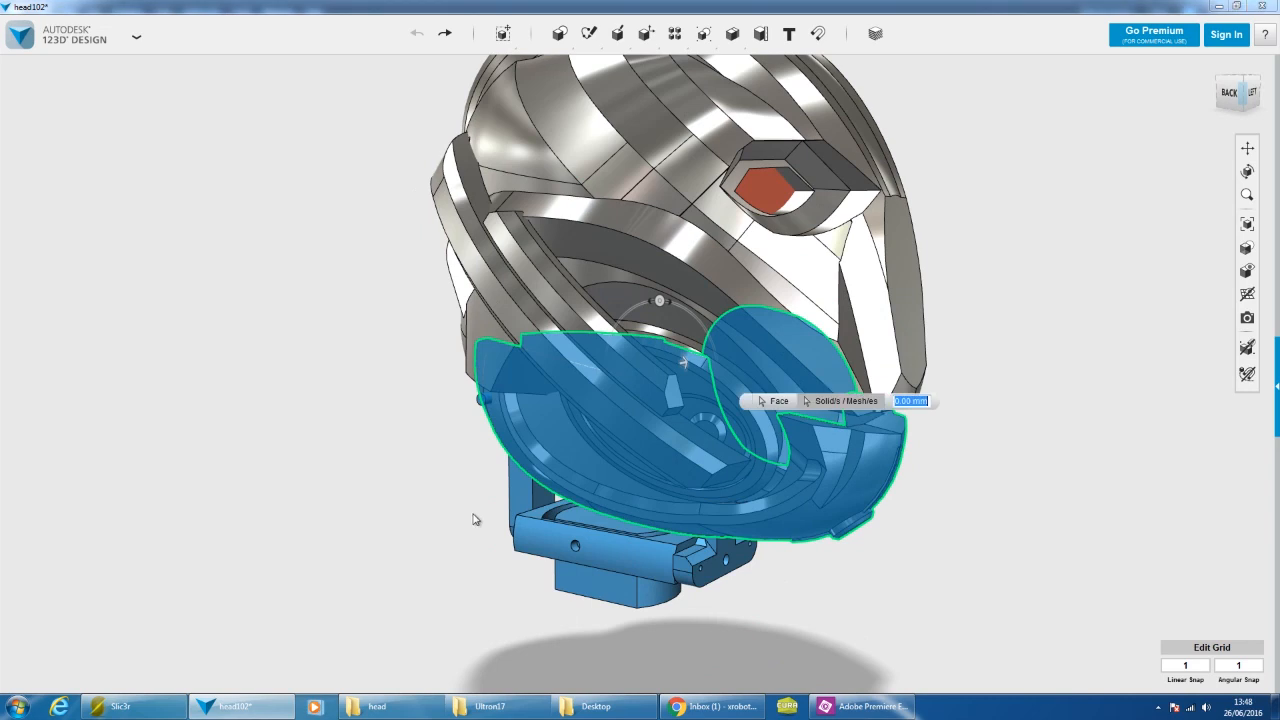
pyautogui.click(662, 348)
pyautogui.moveTo(662, 348); pyautogui.dragTo(871, 497, button='right')
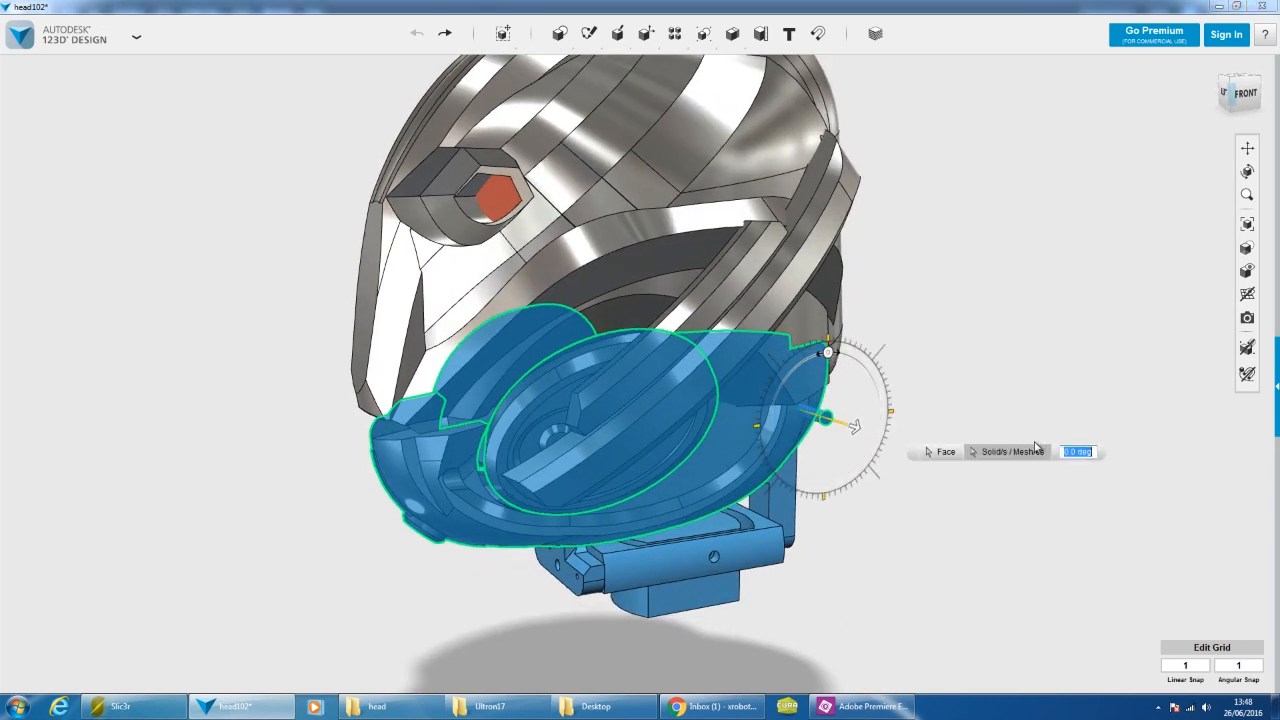
pyautogui.press('Return')
pyautogui.click(892, 600)
pyautogui.moveTo(897, 591); pyautogui.dragTo(931, 503, button='right')
# - Compare the closed and open mouth by undoing and redoing the jaw rotation, and view the head from another side
pyautogui.click(417, 33)
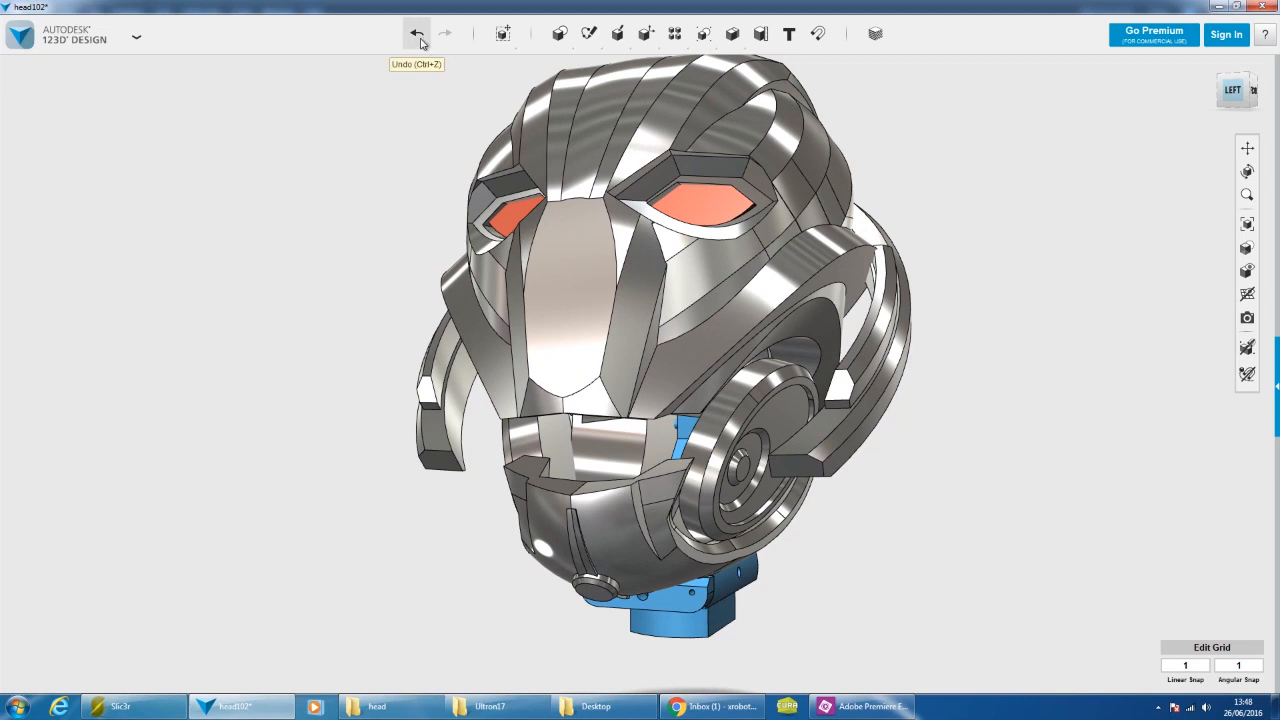
pyautogui.click(417, 33)
pyautogui.click(445, 33)
pyautogui.click(417, 33)
pyautogui.click(445, 33)
pyautogui.moveTo(445, 253); pyautogui.dragTo(931, 378, button='right')
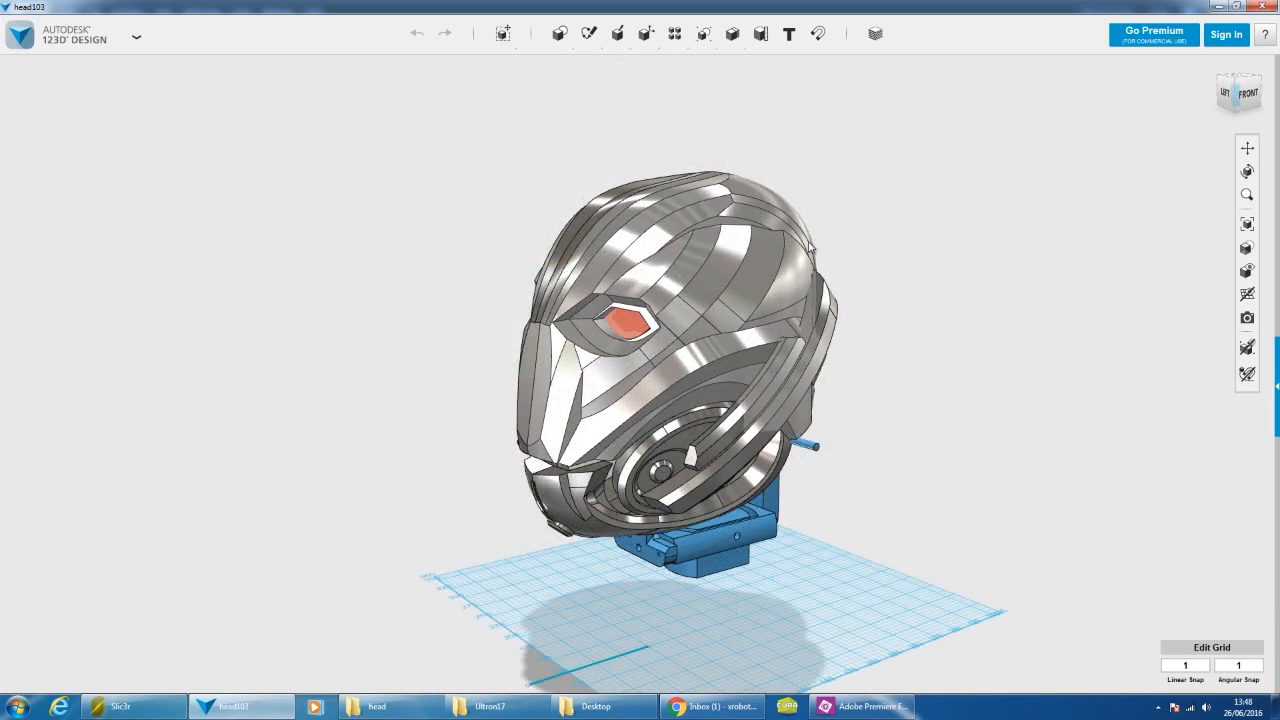
# - Delete the near half of the upper head in head103 and hide the curved side fin to expose the interior
pyautogui.click(724, 266)
pyautogui.press('Delete')
pyautogui.moveTo(874, 424); pyautogui.dragTo(863, 421, button='right')
pyautogui.click(752, 412)
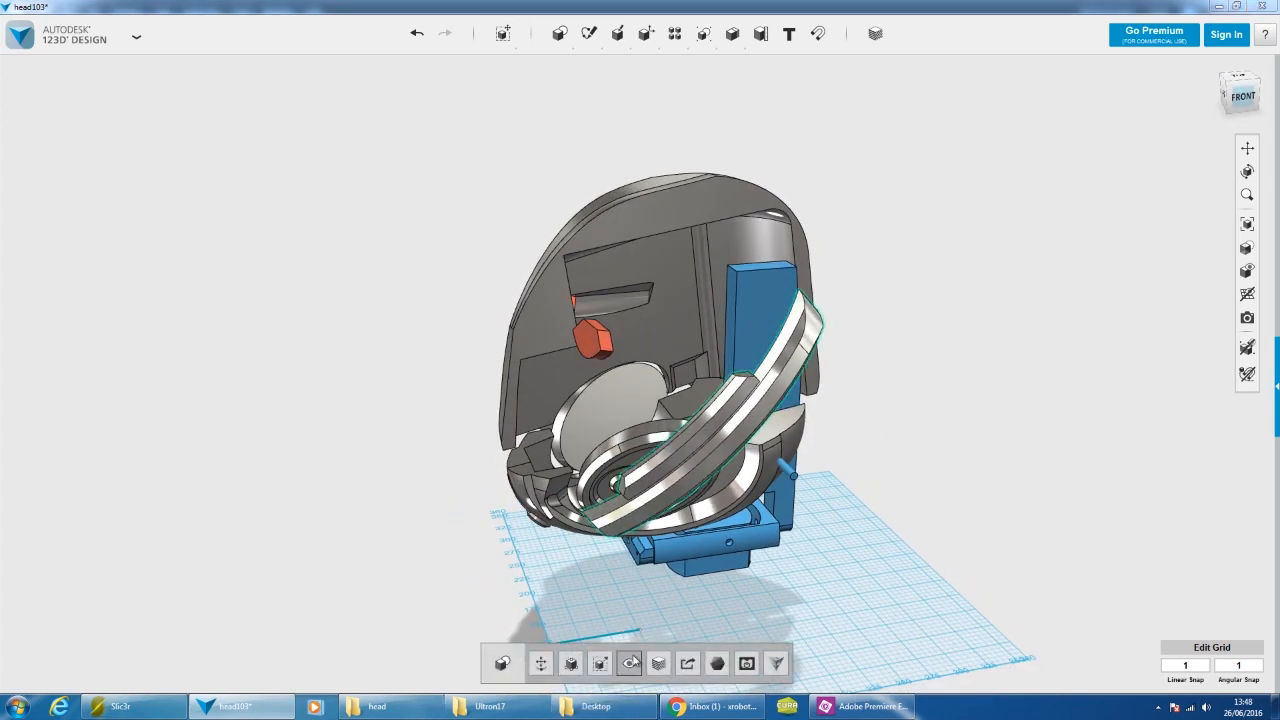
pyautogui.click(633, 661)
# - Examine the hollow interior of the remaining head half and its outer face around the eye
pyautogui.scroll(5, 645, 276)
pyautogui.scroll(-3, 898, 416)
pyautogui.moveTo(984, 468); pyautogui.dragTo(909, 444, button='middle')
pyautogui.moveTo(909, 444)
pyautogui.mouseDown(button='right')
pyautogui.moveTo(925, 465)
pyautogui.moveTo(918, 445)
pyautogui.mouseUp(button='right')
pyautogui.moveTo(975, 409); pyautogui.dragTo(936, 382, button='right')
pyautogui.moveTo(423, 349); pyautogui.dragTo(640, 345, button='right')
pyautogui.scroll(3, 724, 350)
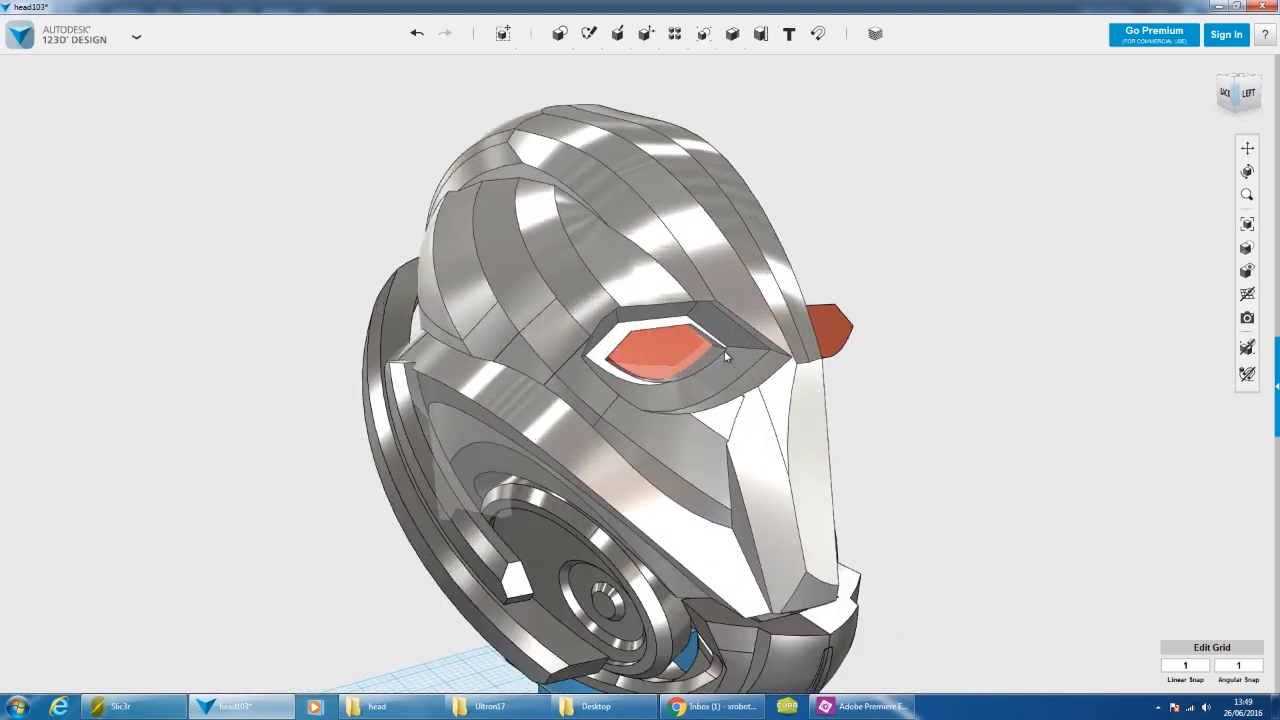
# - Highlight the small body beside the inner corner of the eye and examine how it sits with the red eye block
pyautogui.click(763, 374)
pyautogui.moveTo(763, 374); pyautogui.dragTo(1063, 316, button='right')
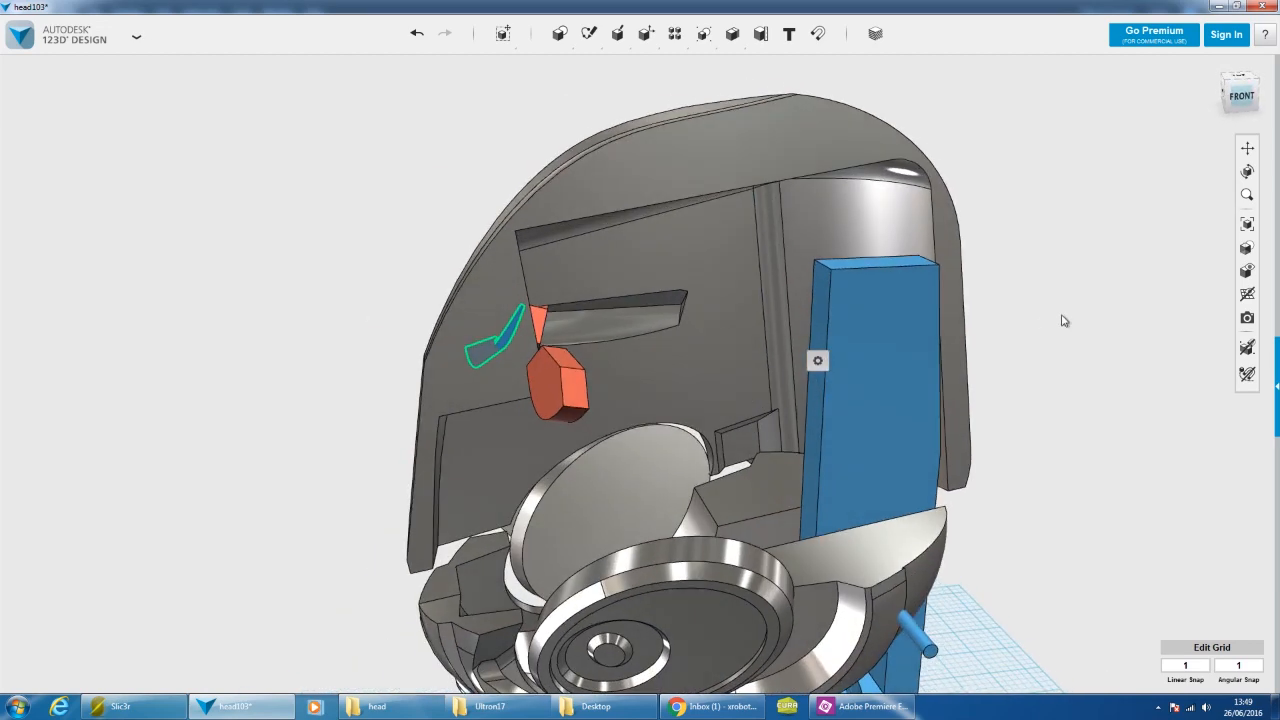
pyautogui.click(1083, 352)
pyautogui.moveTo(1083, 352); pyautogui.dragTo(986, 318, button='middle')
pyautogui.scroll(1, 986, 318)
pyautogui.moveTo(986, 318); pyautogui.dragTo(949, 337, button='right')
pyautogui.moveTo(808, 325); pyautogui.dragTo(905, 313, button='right')
pyautogui.scroll(-3, 829, 271)
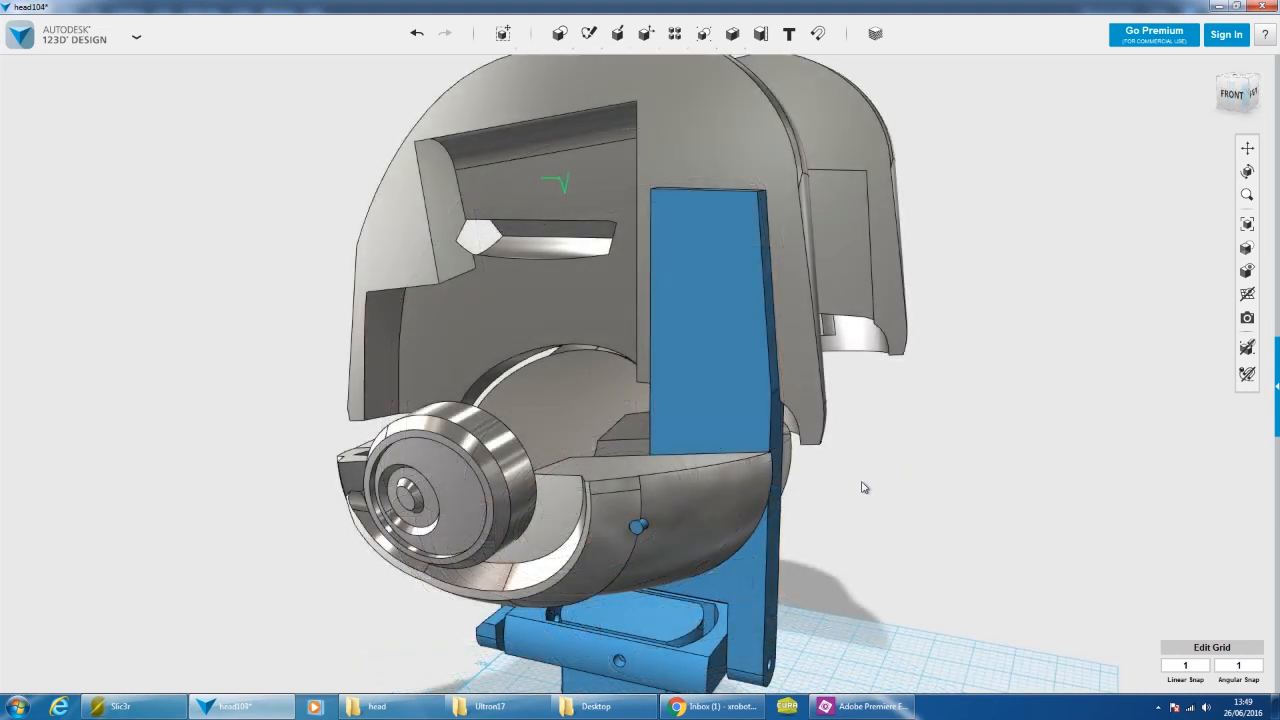
# - Hide the blue neck bracket in head104 to view the cavity behind it, and restore the bracket
pyautogui.moveTo(863, 563); pyautogui.dragTo(992, 540, button='right')
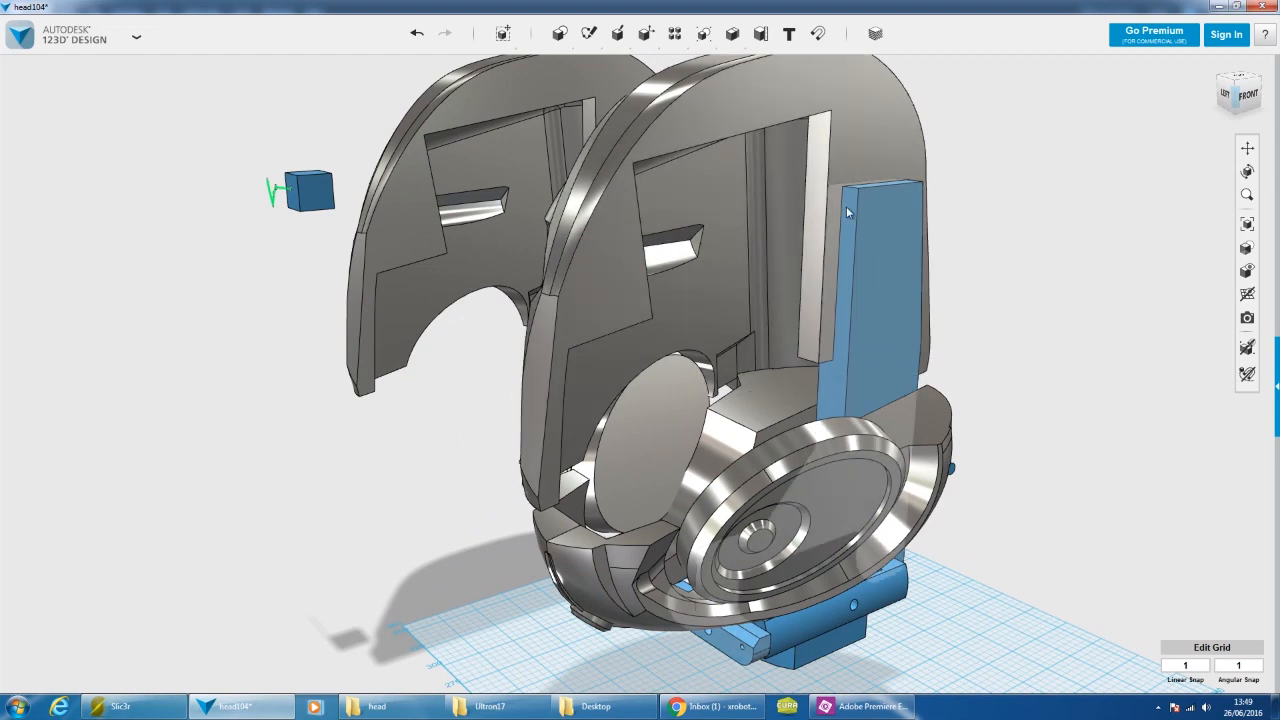
pyautogui.scroll(-1, 864, 209)
pyautogui.click(885, 254)
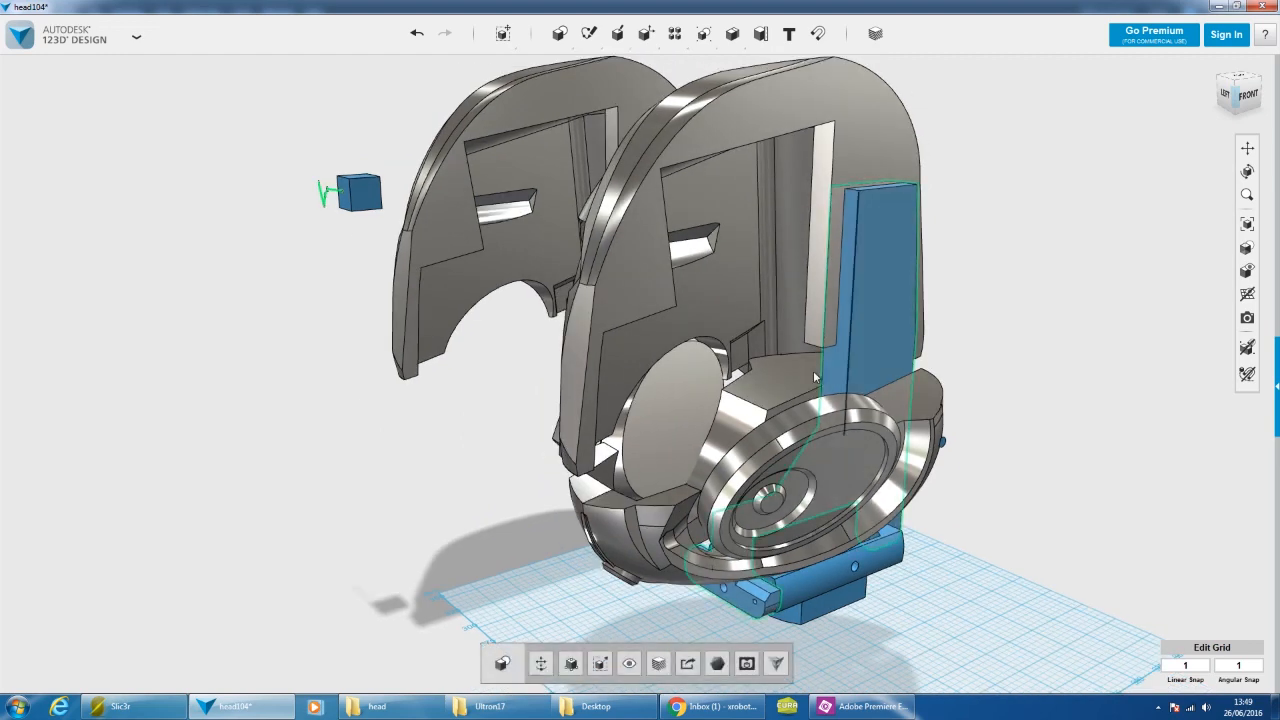
pyautogui.click(627, 668)
pyautogui.moveTo(1000, 423); pyautogui.dragTo(814, 344, button='right')
pyautogui.hotkey('ctrl', 'z')
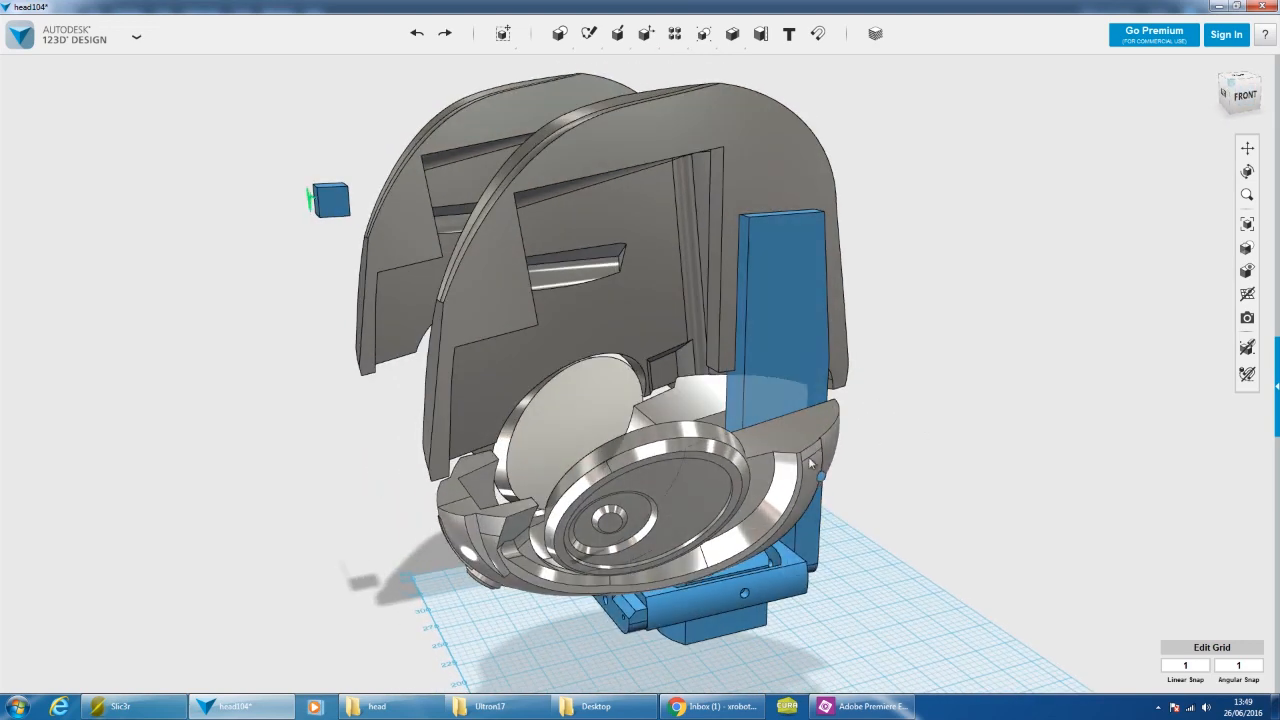
# - Examine the separate face half with the blue box and the green sketch line in front of its eye
pyautogui.moveTo(340, 490); pyautogui.dragTo(417, 480, button='right')
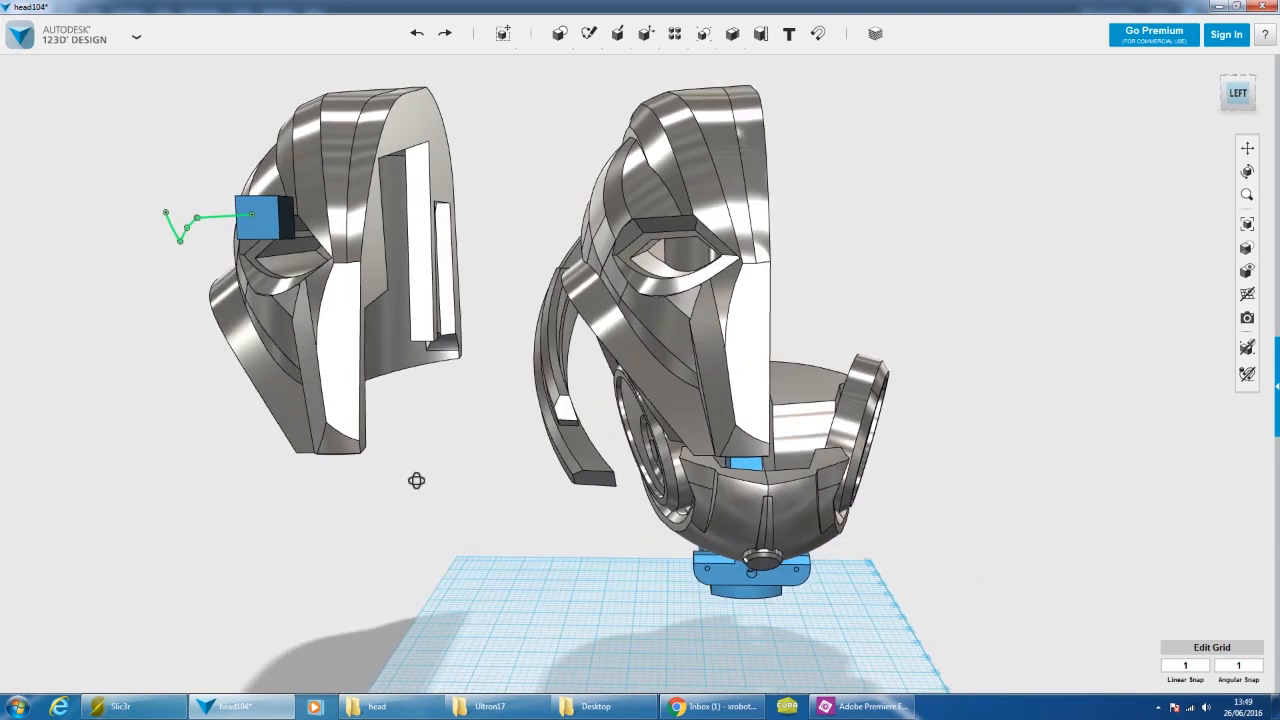
pyautogui.scroll(-2, 426, 471)
pyautogui.moveTo(426, 471); pyautogui.dragTo(520, 485, button='middle')
pyautogui.moveTo(508, 471)
pyautogui.mouseDown(button='right')
pyautogui.moveTo(620, 484)
pyautogui.moveTo(520, 474)
pyautogui.mouseUp(button='right')
pyautogui.moveTo(326, 409); pyautogui.dragTo(437, 422, button='middle')
pyautogui.moveTo(434, 449); pyautogui.dragTo(573, 400, button='right')
pyautogui.scroll(3, 638, 346)
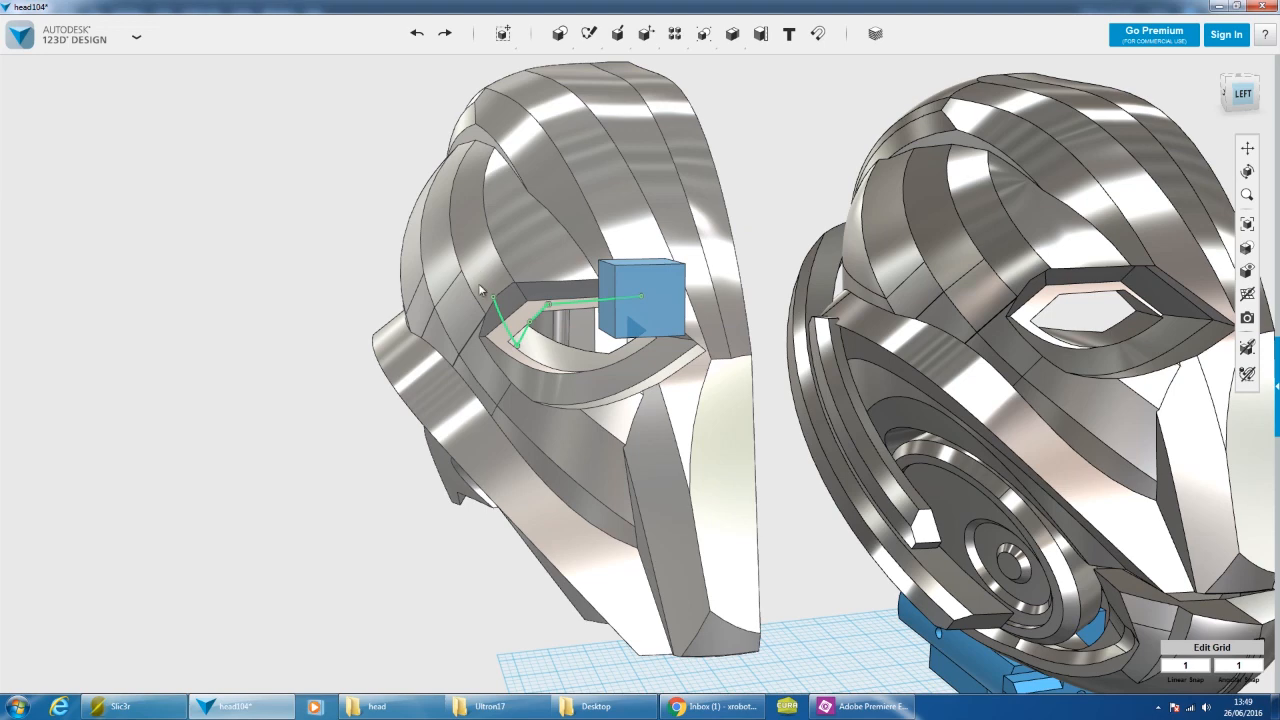
pyautogui.moveTo(794, 439); pyautogui.dragTo(725, 431, button='middle')
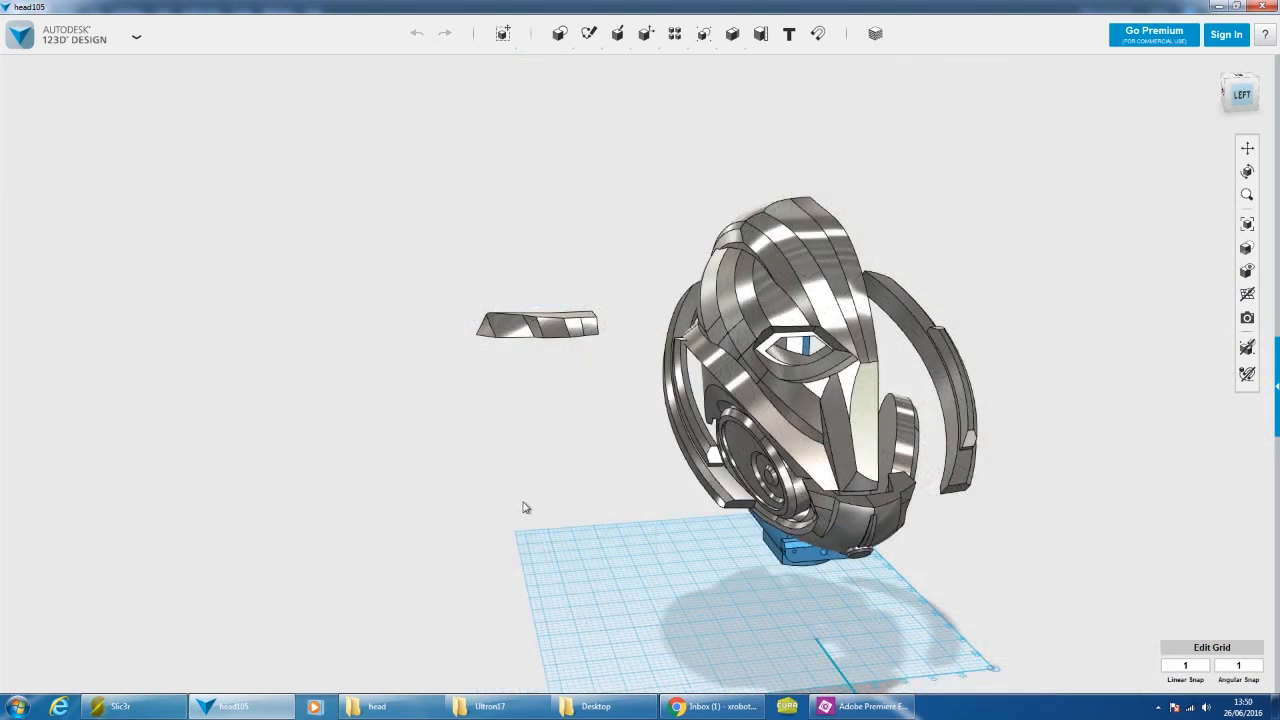
# - Move the loose eyebrow bar in head105 about 196 mm sideways onto the forehead above the eye
pyautogui.click(544, 332)
pyautogui.moveTo(503, 36)
pyautogui.click(507, 66)
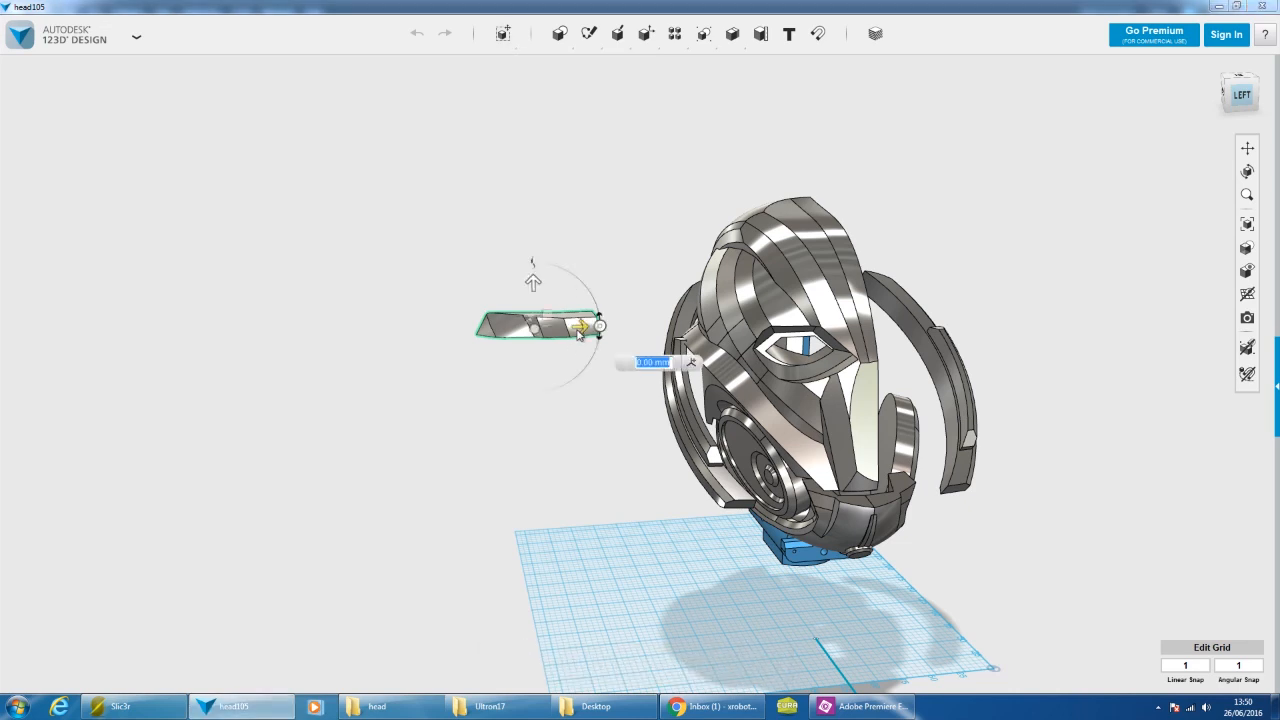
pyautogui.moveTo(578, 334); pyautogui.dragTo(800, 334)
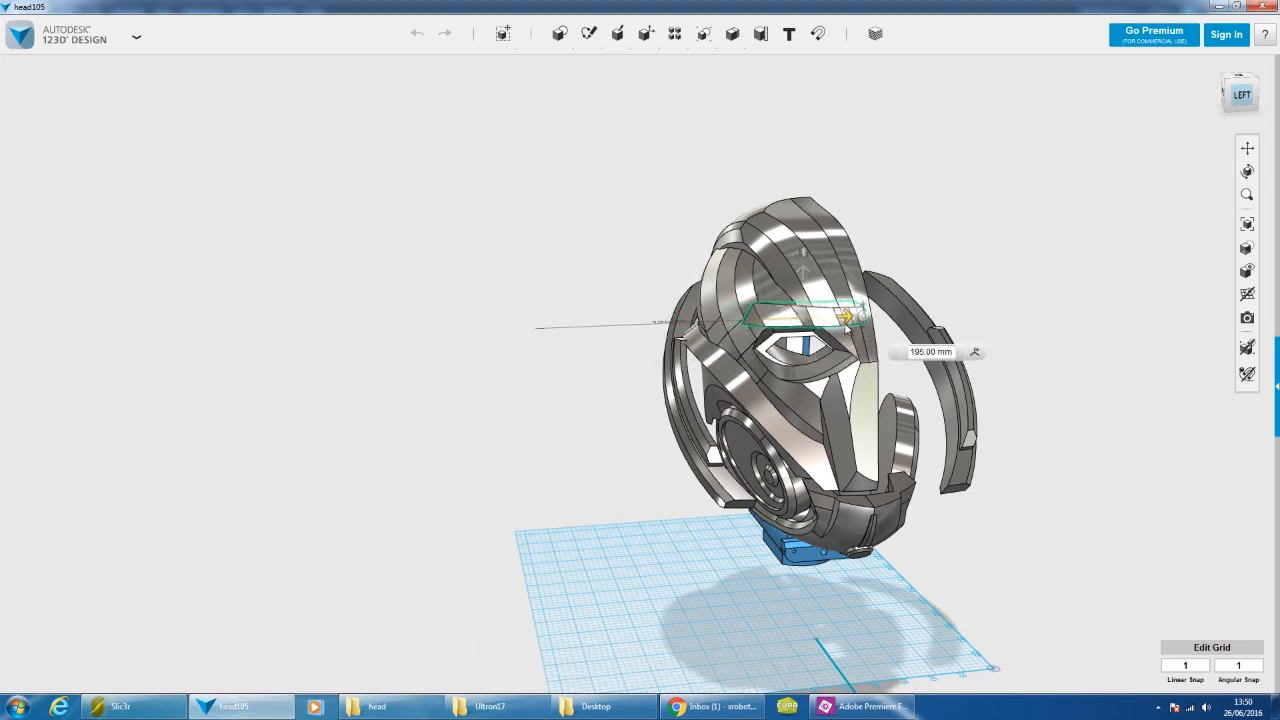
pyautogui.scroll(3, 822, 320)
pyautogui.click(487, 238)
pyautogui.moveTo(488, 239); pyautogui.dragTo(411, 253, button='right')
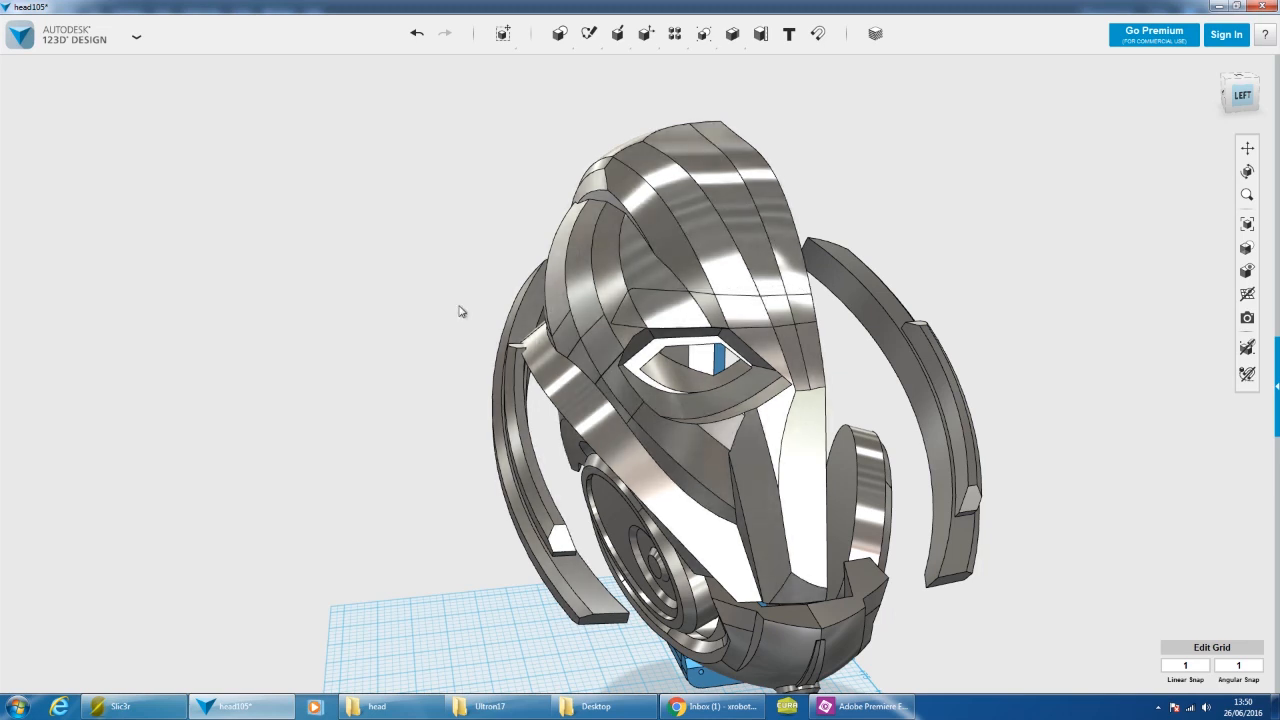
# - Hide the near half of the upper head in head106 to expose the red eyebrow and eye blocks
pyautogui.moveTo(399, 716)
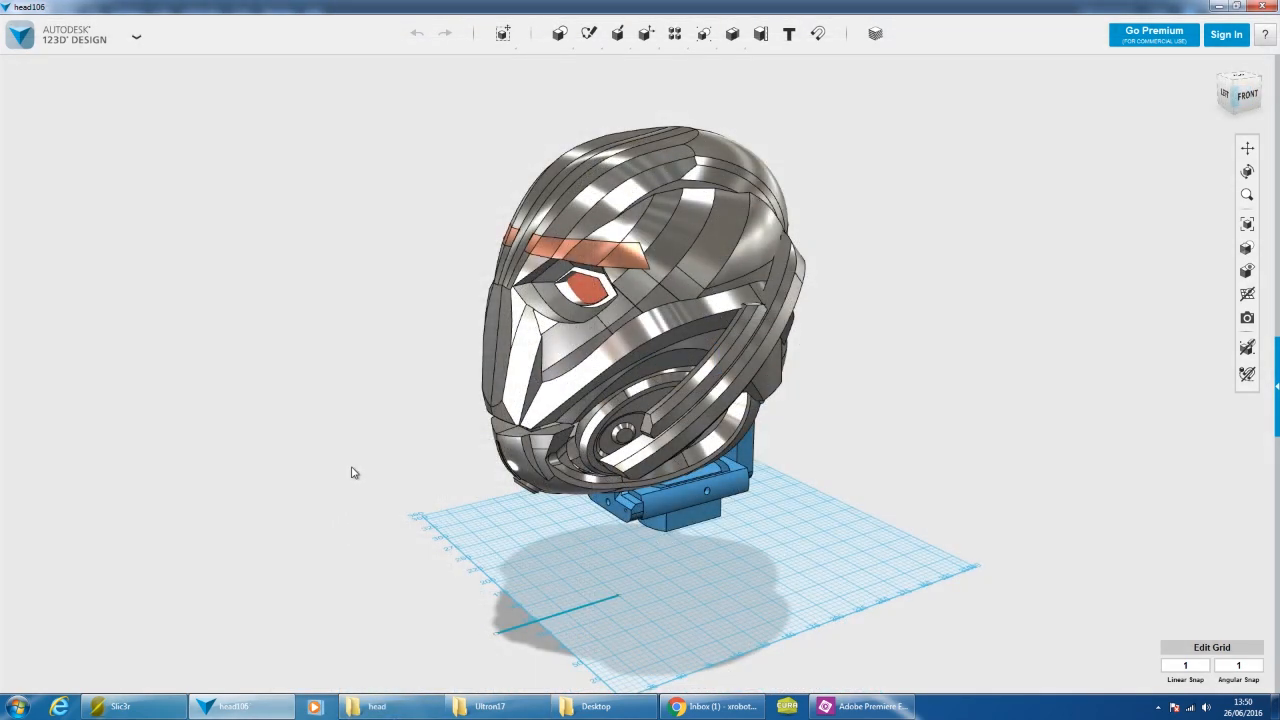
pyautogui.moveTo(351, 473); pyautogui.dragTo(435, 468, button='right')
pyautogui.scroll(2, 376, 366)
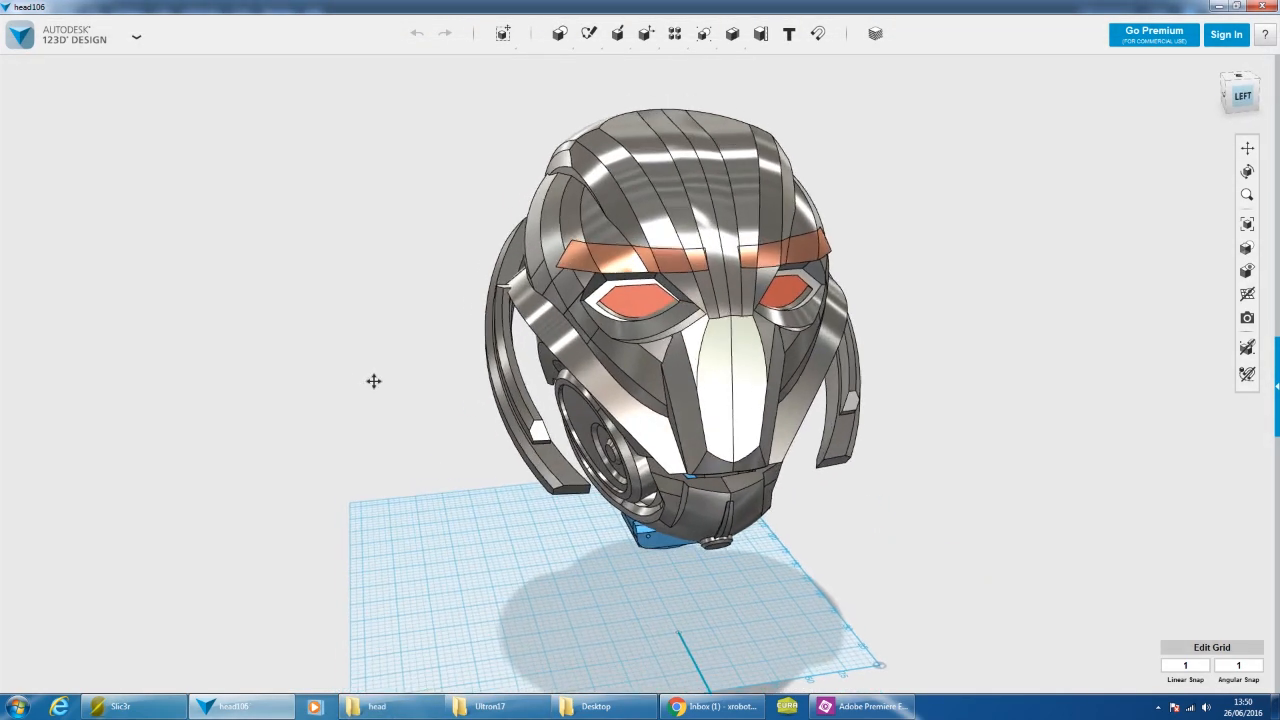
pyautogui.click(620, 297)
pyautogui.moveTo(980, 336); pyautogui.dragTo(832, 384, button='right')
pyautogui.click(770, 264)
pyautogui.click(630, 664)
# - Examine the eyebrow and eye blocks and their matching slots inside the remaining head half
pyautogui.moveTo(780, 530); pyautogui.dragTo(602, 442, button='right')
pyautogui.scroll(5, 592, 256)
pyautogui.scroll(1, 383, 202)
pyautogui.moveTo(368, 203); pyautogui.dragTo(510, 286, button='right')
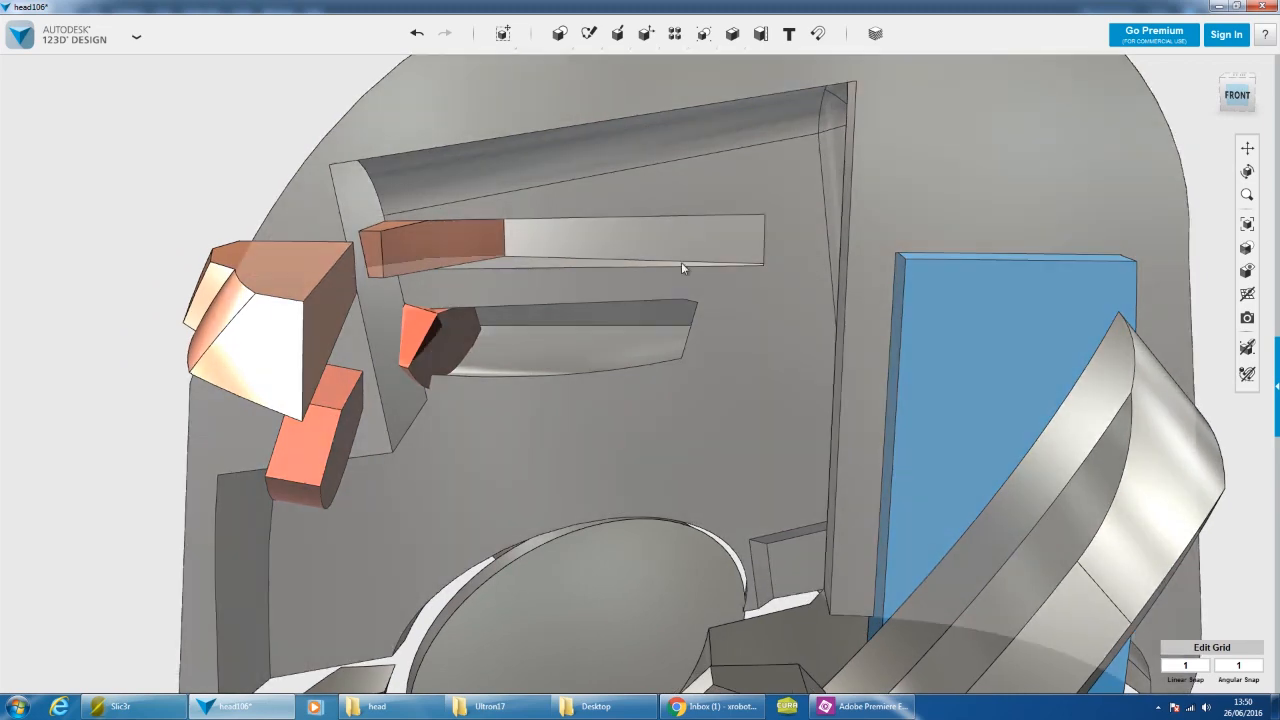
pyautogui.moveTo(66, 315); pyautogui.dragTo(169, 319, button='right')
pyautogui.scroll(-4, 182, 321)
pyautogui.moveTo(45, 380); pyautogui.dragTo(90, 353, button='right')
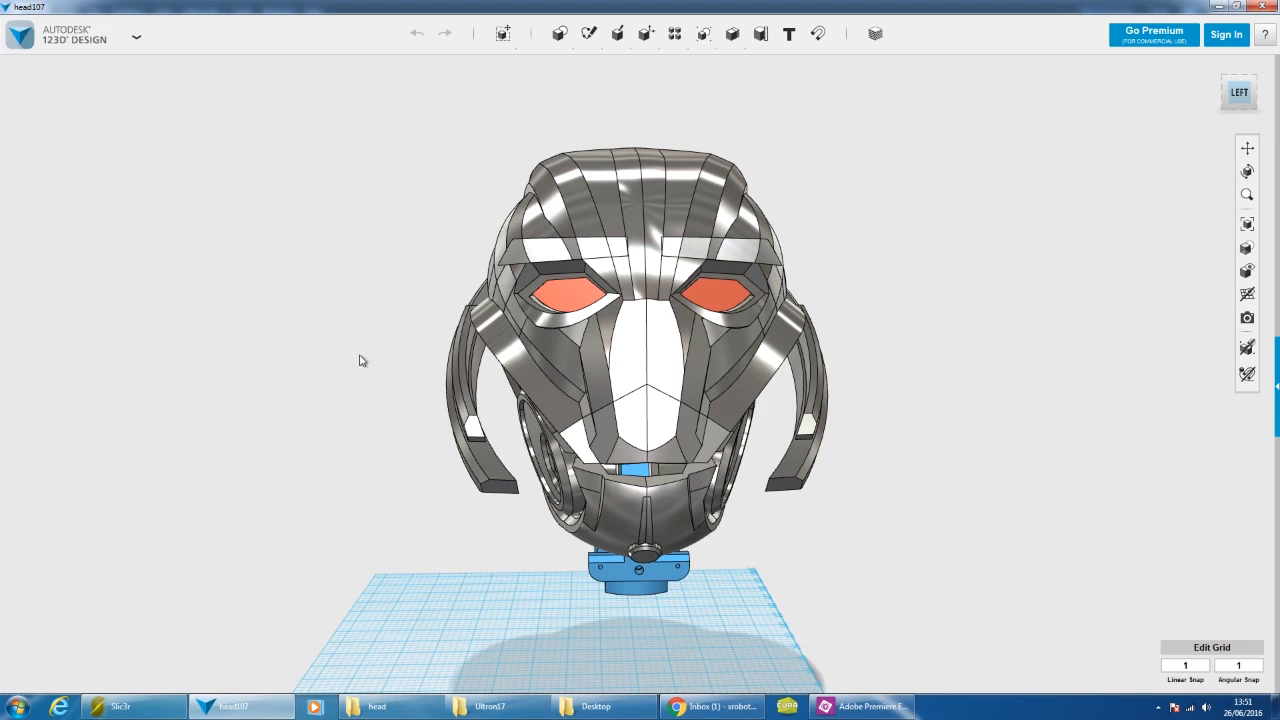
# - Hide the jaw and neck parts in head107 to expose the screw holes on the underside of the muzzle
pyautogui.moveTo(361, 361); pyautogui.dragTo(374, 369, button='right')
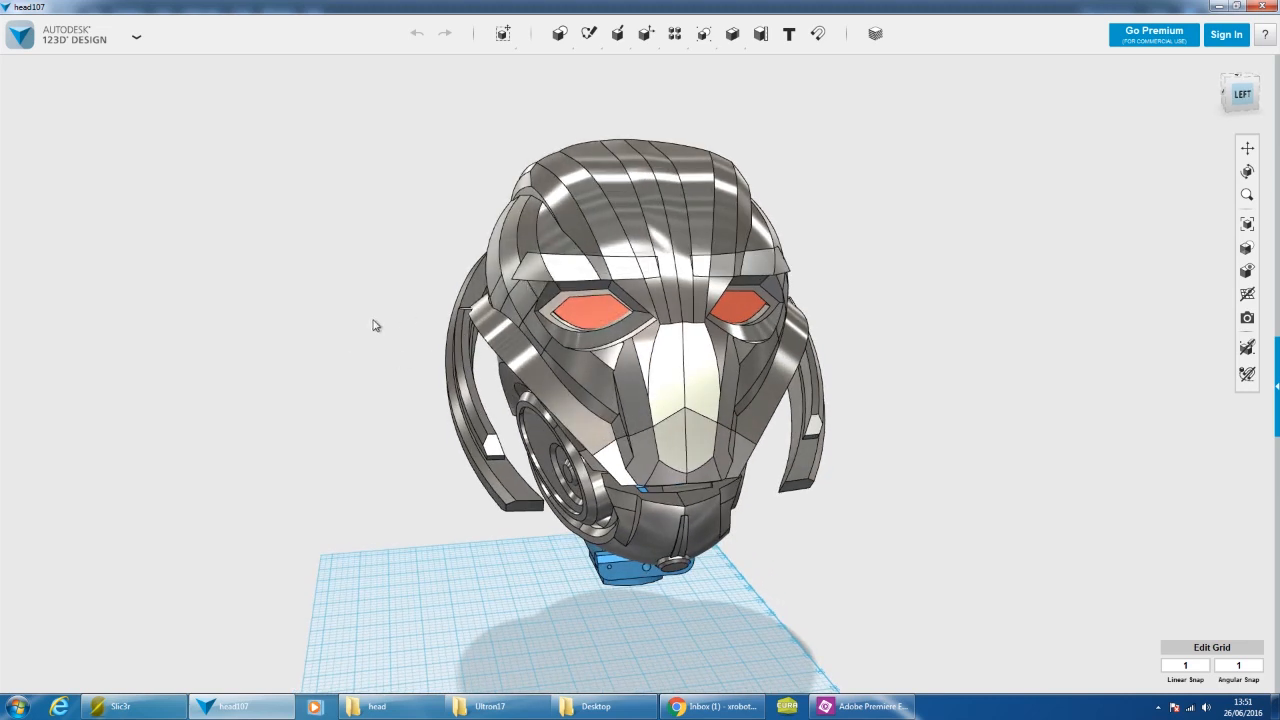
pyautogui.moveTo(371, 317); pyautogui.dragTo(346, 335, button='right')
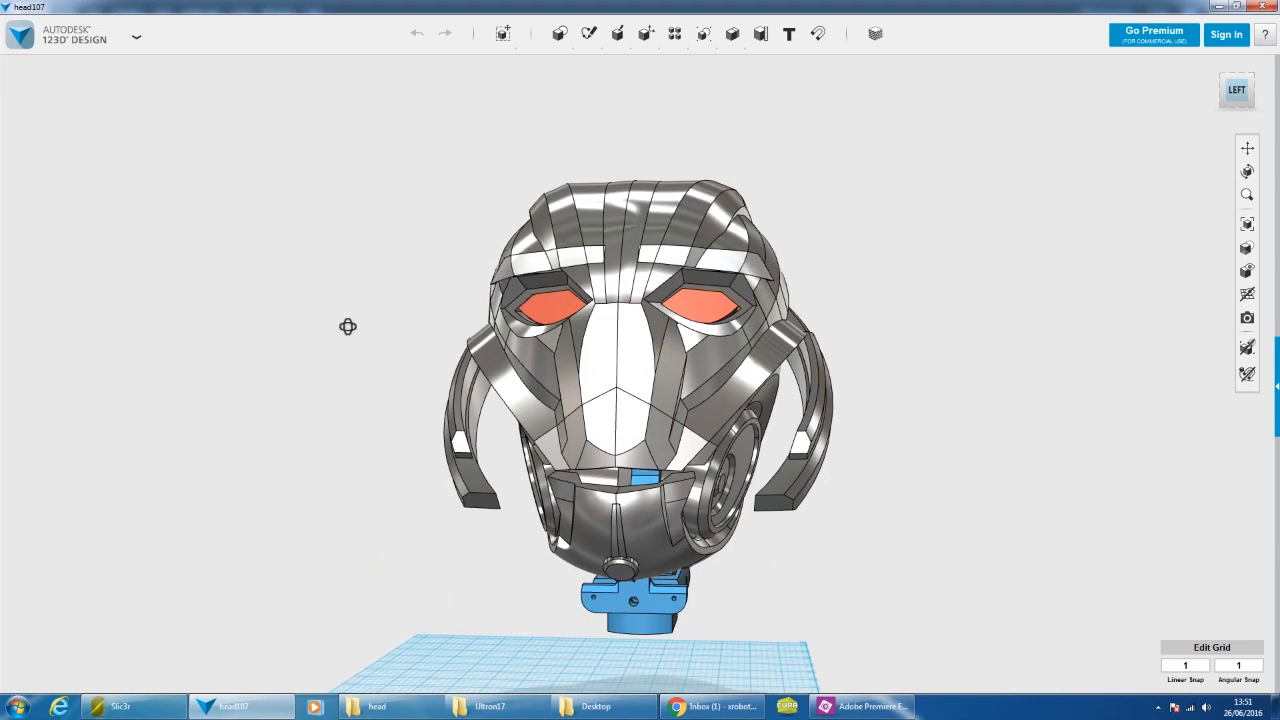
pyautogui.moveTo(933, 449); pyautogui.dragTo(908, 425, button='right')
pyautogui.click(630, 665)
pyautogui.moveTo(652, 590); pyautogui.dragTo(680, 442, button='right')
pyautogui.scroll(6, 694, 283)
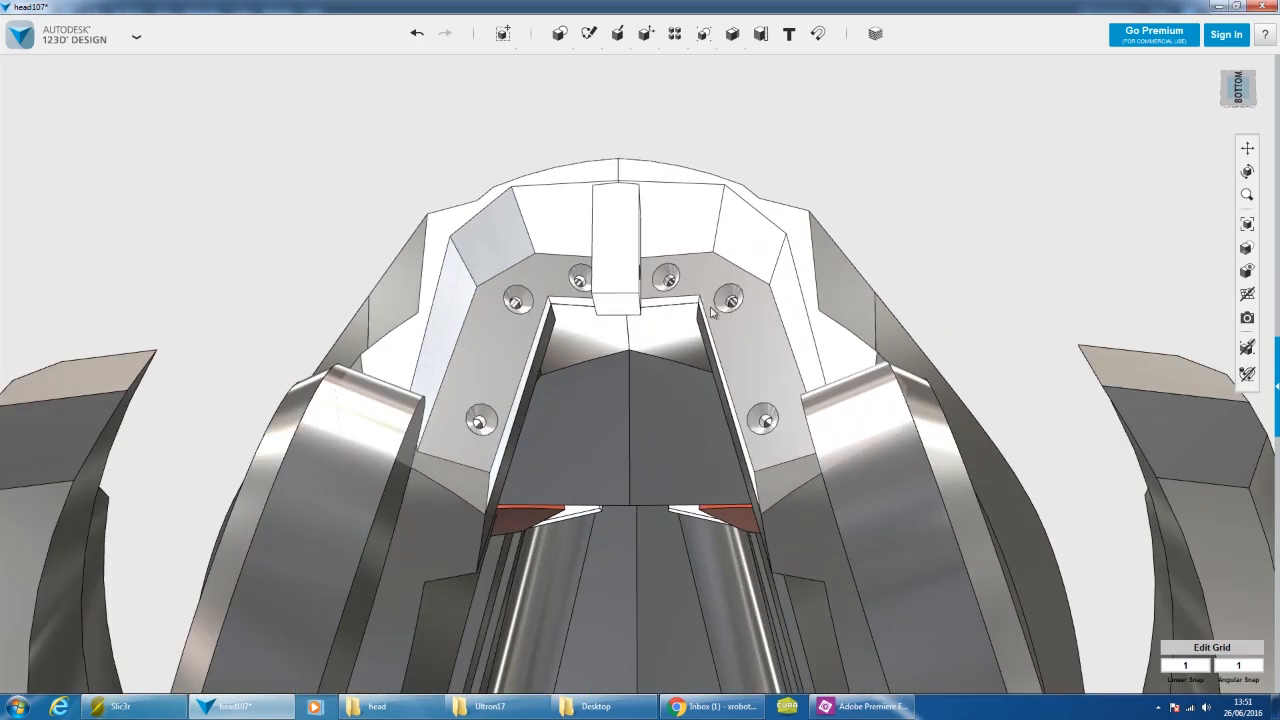
pyautogui.scroll(3, 712, 311)
pyautogui.scroll(-4, 680, 270)
# - Hide the muzzle plate to view the screw holes in the face behind it, and restore the plate
pyautogui.click(658, 295)
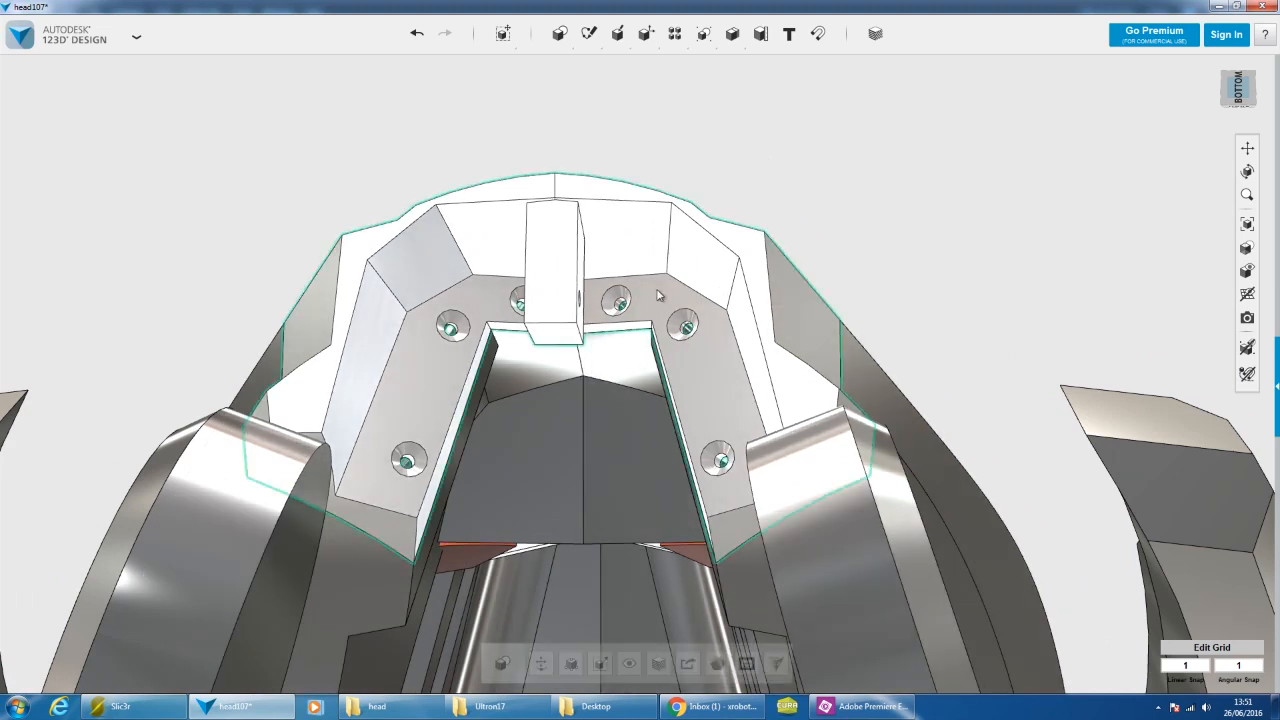
pyautogui.click(658, 663)
pyautogui.moveTo(520, 246); pyautogui.dragTo(649, 240, button='middle')
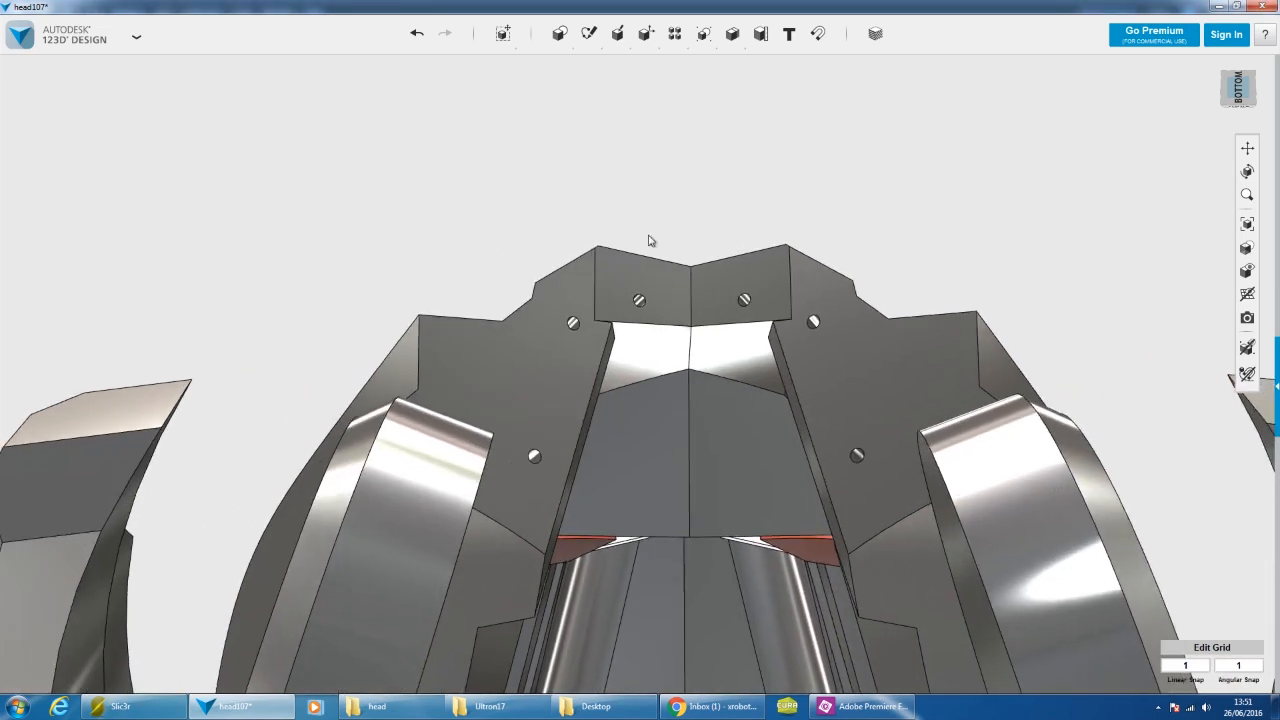
pyautogui.hotkey('ctrl', 'z')
# - Examine the drilled post on the muzzle plate from beneath, highlighting the part
pyautogui.scroll(-5, 677, 251)
pyautogui.moveTo(677, 251); pyautogui.dragTo(625, 195, button='right')
pyautogui.scroll(5, 583, 278)
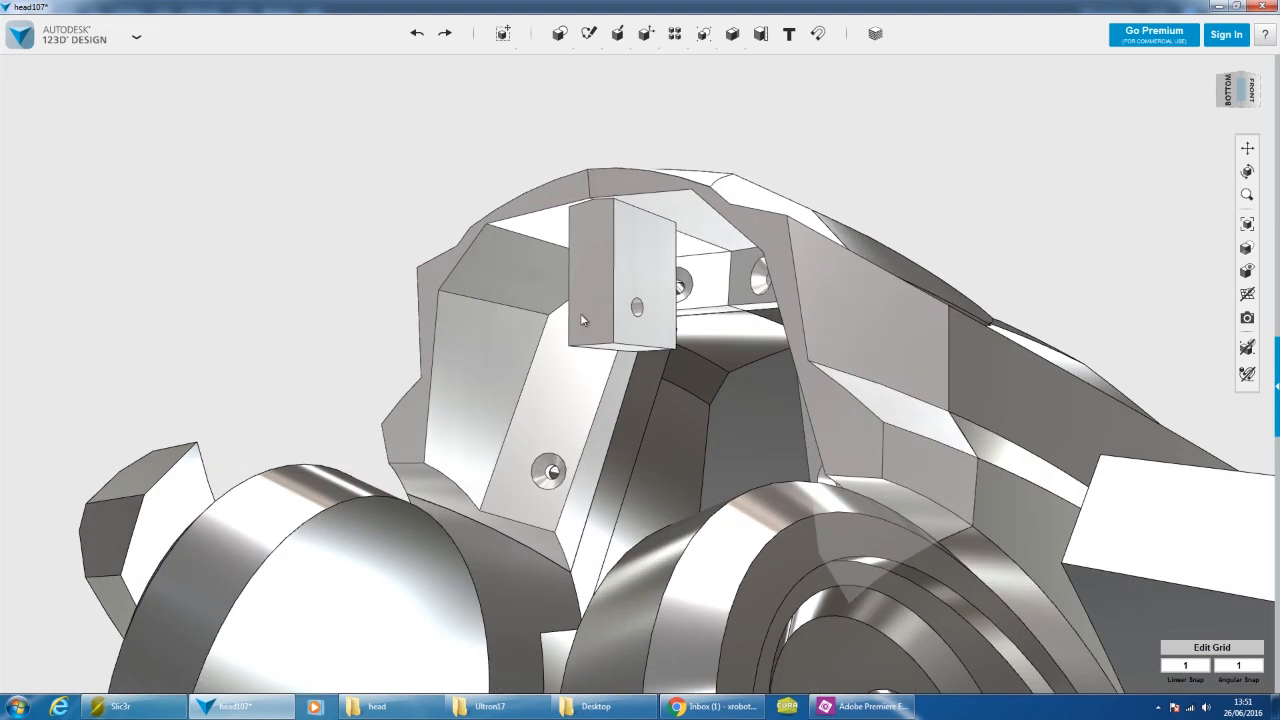
pyautogui.click(636, 336)
pyautogui.moveTo(407, 188); pyautogui.dragTo(604, 201, button='right')
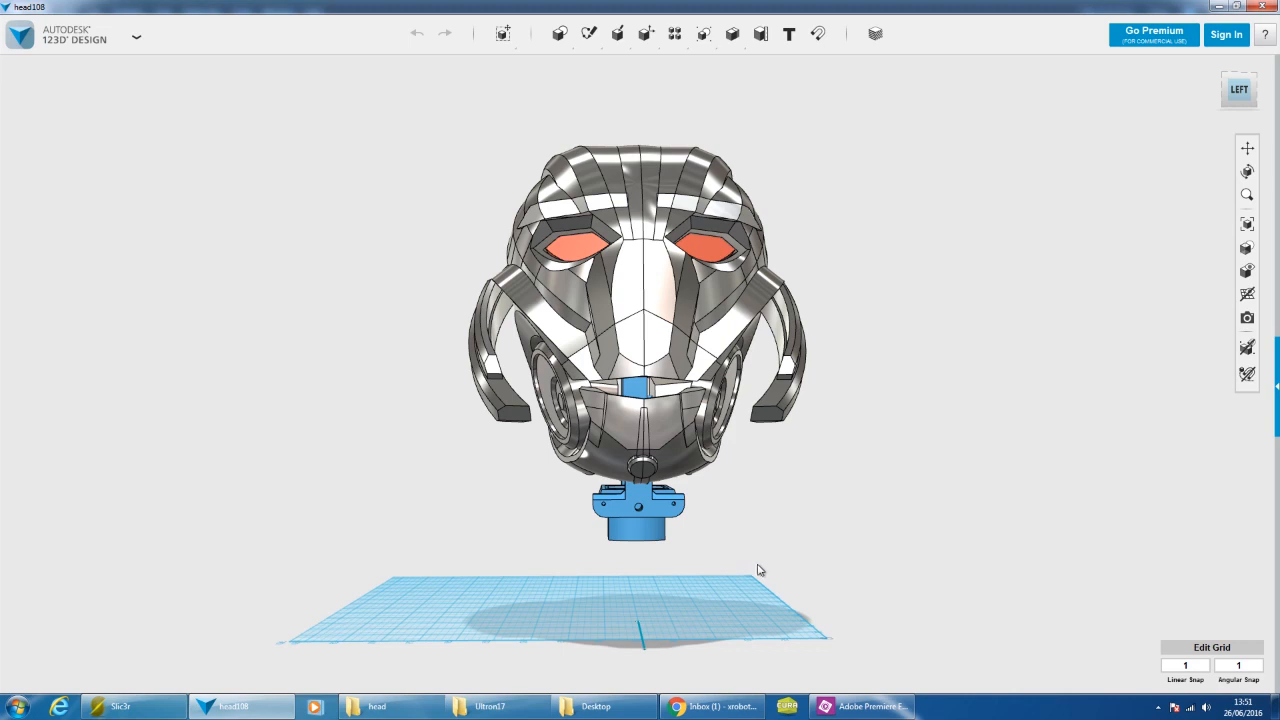
# - Hide the jaw and neck parts in head108 to expose the screw holes beneath the muzzle
pyautogui.scroll(2, 760, 565)
pyautogui.moveTo(763, 514); pyautogui.dragTo(830, 543, button='right')
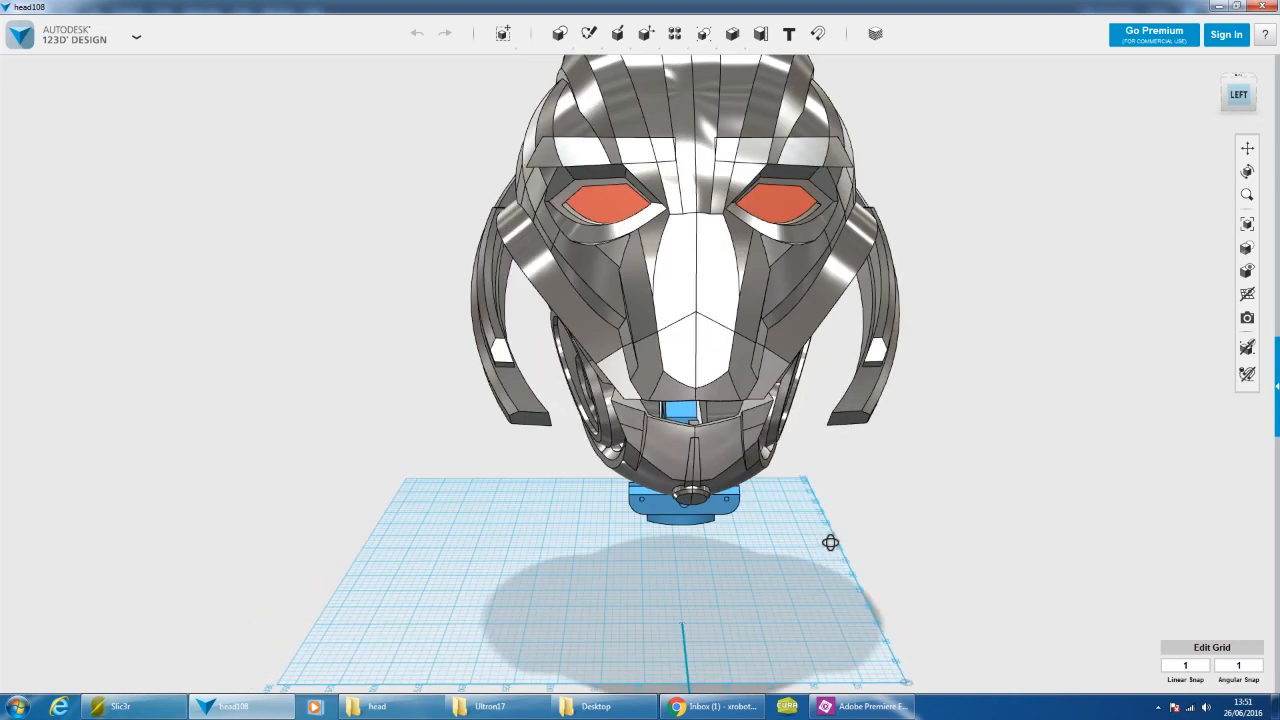
pyautogui.click(719, 355)
pyautogui.keyDown('ctrl'); pyautogui.click(714, 275); pyautogui.keyUp('ctrl')
pyautogui.keyDown('ctrl'); pyautogui.click(675, 276); pyautogui.keyUp('ctrl')
pyautogui.click(630, 667)
pyautogui.moveTo(728, 425); pyautogui.dragTo(690, 540, button='right')
pyautogui.scroll(4, 690, 543)
pyautogui.moveTo(695, 382); pyautogui.dragTo(695, 261, button='middle')
pyautogui.scroll(1, 695, 261)
pyautogui.moveTo(695, 261); pyautogui.dragTo(686, 428, button='right')
# - Hide the muzzle plate to view the face behind it, and restore the plate
pyautogui.click(676, 607)
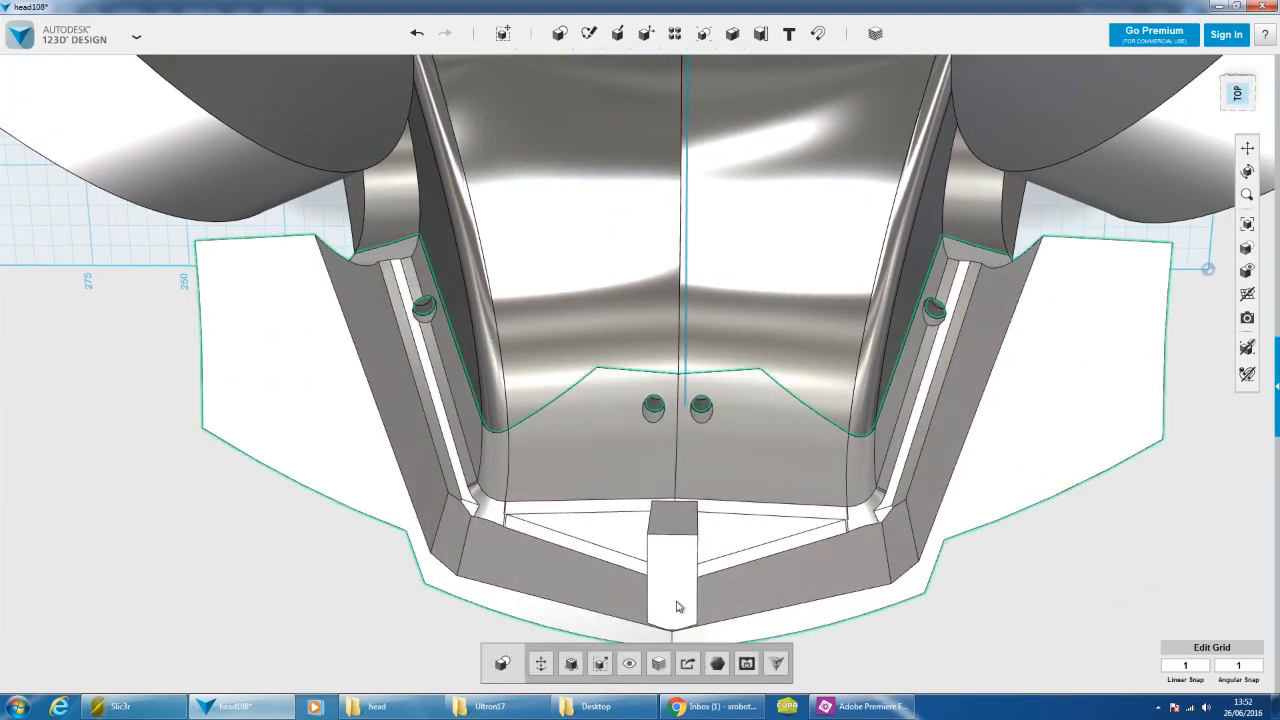
pyautogui.click(629, 667)
pyautogui.hotkey('ctrl', 'z')
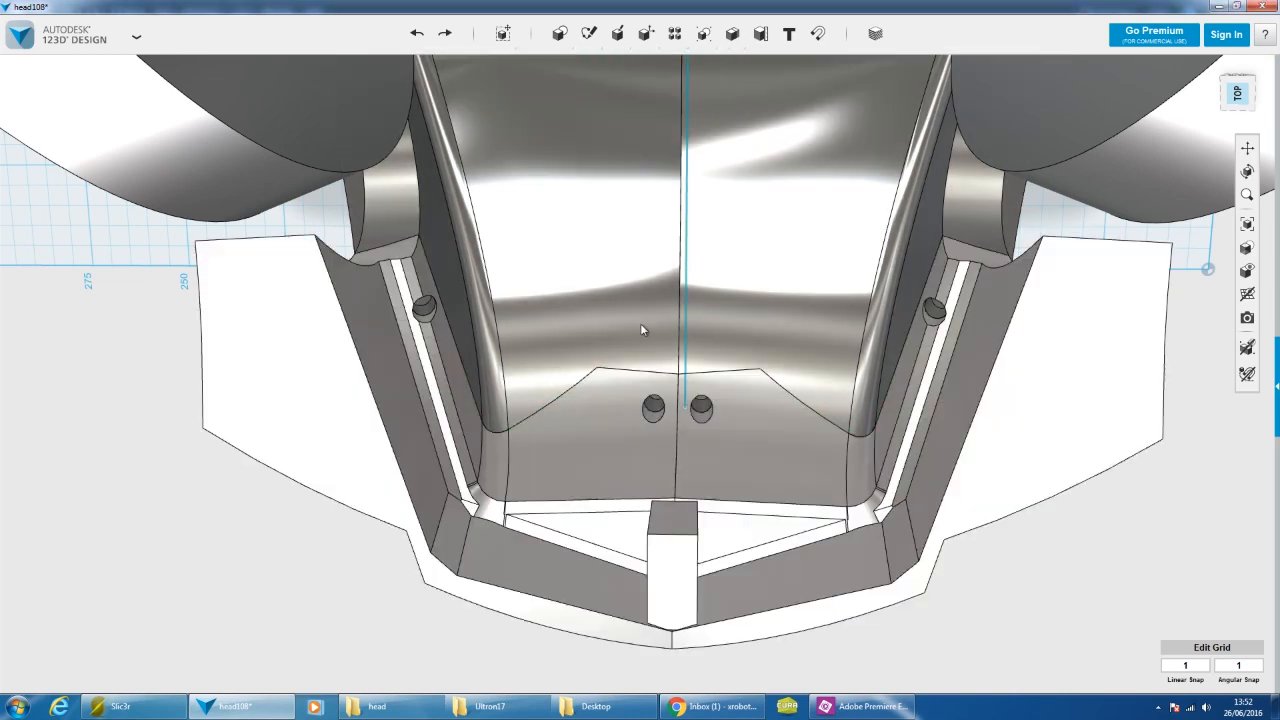
pyautogui.scroll(-4, 640, 325)
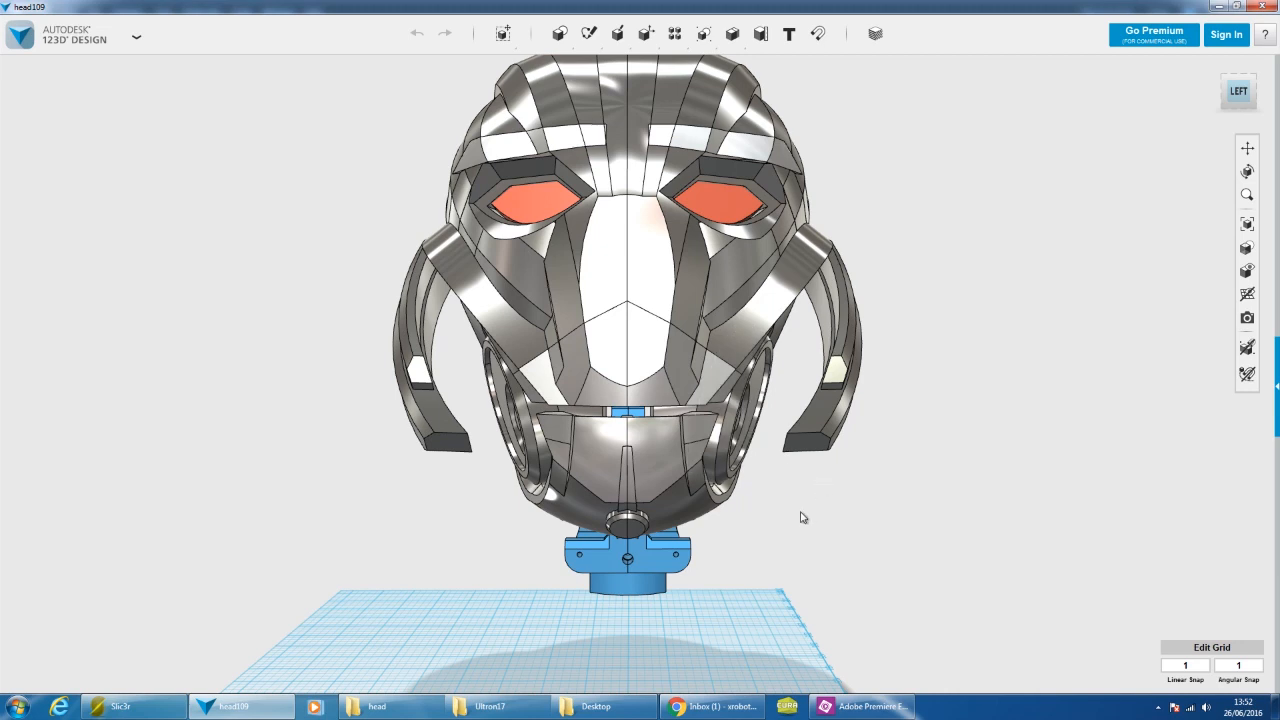
# - Remove the jaw from head109 to open up the view into the underside of the head
pyautogui.moveTo(800, 517); pyautogui.dragTo(824, 517, button='middle')
pyautogui.moveTo(817, 505); pyautogui.dragTo(770, 398, button='right')
pyautogui.moveTo(836, 533); pyautogui.dragTo(834, 538, button='right')
pyautogui.scroll(3, 762, 476)
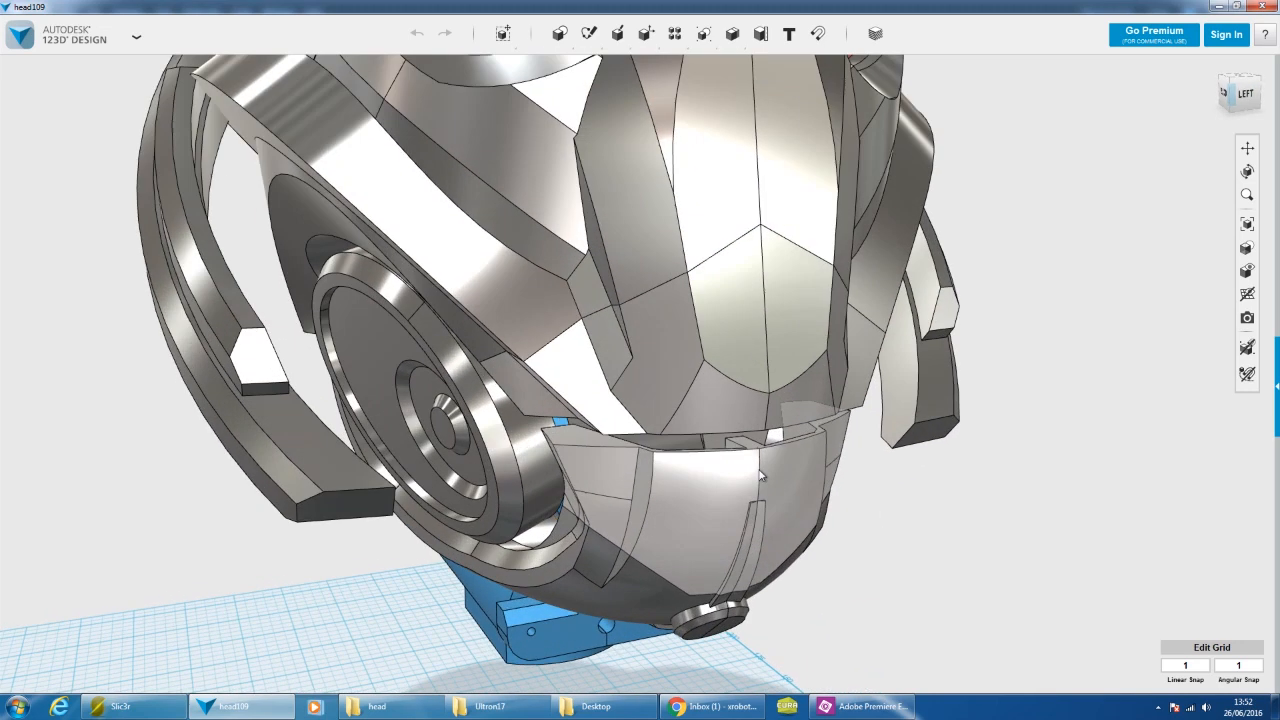
pyautogui.moveTo(750, 447); pyautogui.dragTo(615, 240, button='right')
pyautogui.click(729, 486)
pyautogui.press('Delete')
# - Examine the drilled block inside the face and the matching drilled post on the muzzle plate below it
pyautogui.scroll(1, 610, 195)
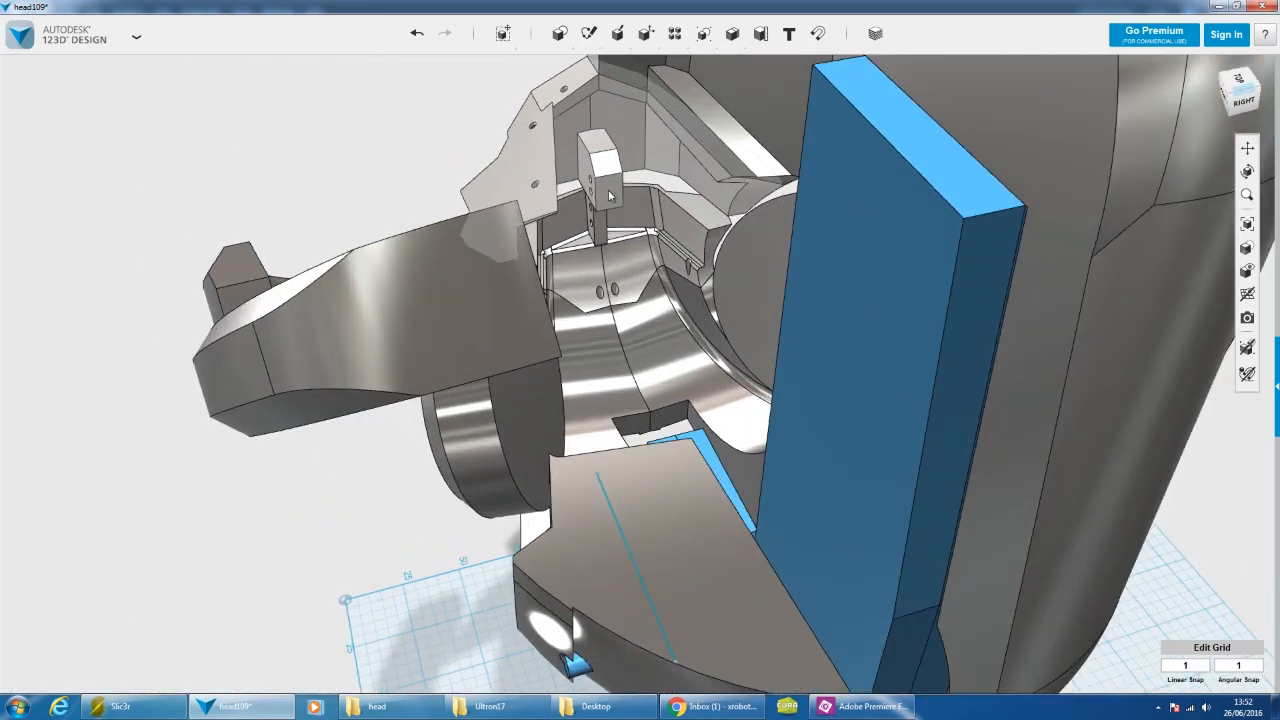
pyautogui.scroll(2, 593, 205)
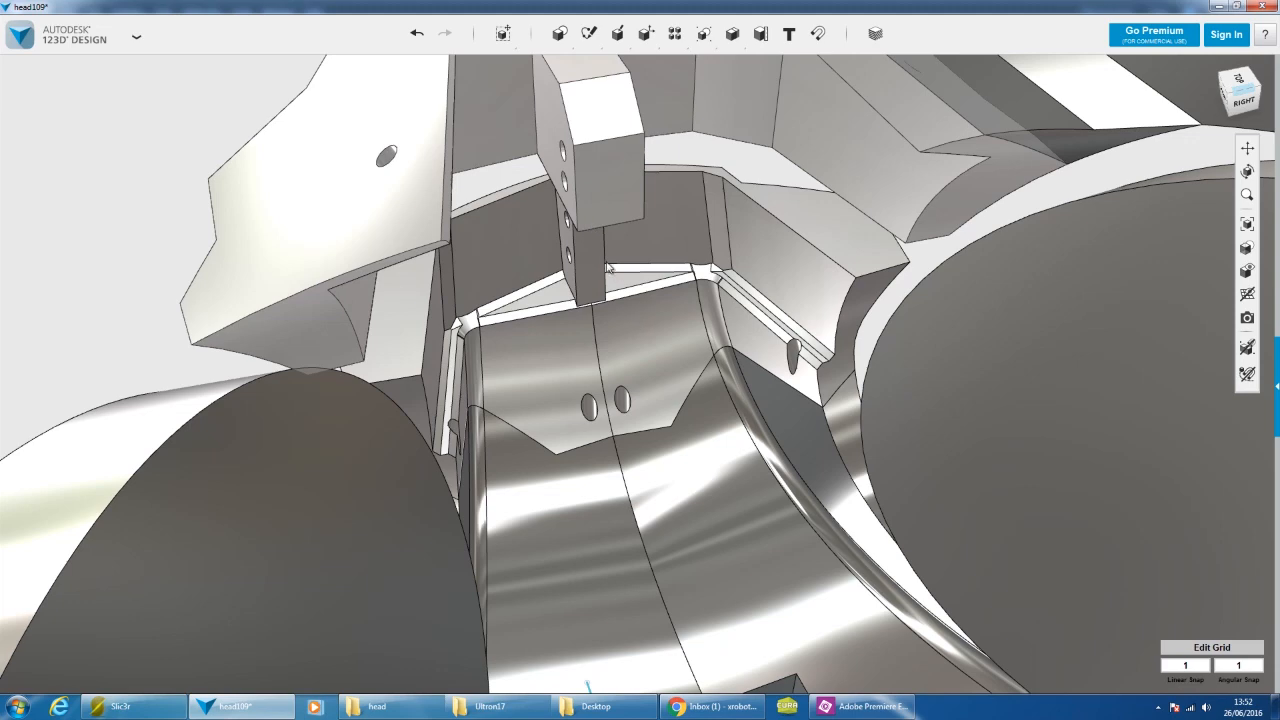
pyautogui.scroll(3, 556, 150)
pyautogui.moveTo(657, 385); pyautogui.dragTo(690, 245, button='right')
pyautogui.moveTo(641, 500); pyautogui.dragTo(767, 219, button='middle')
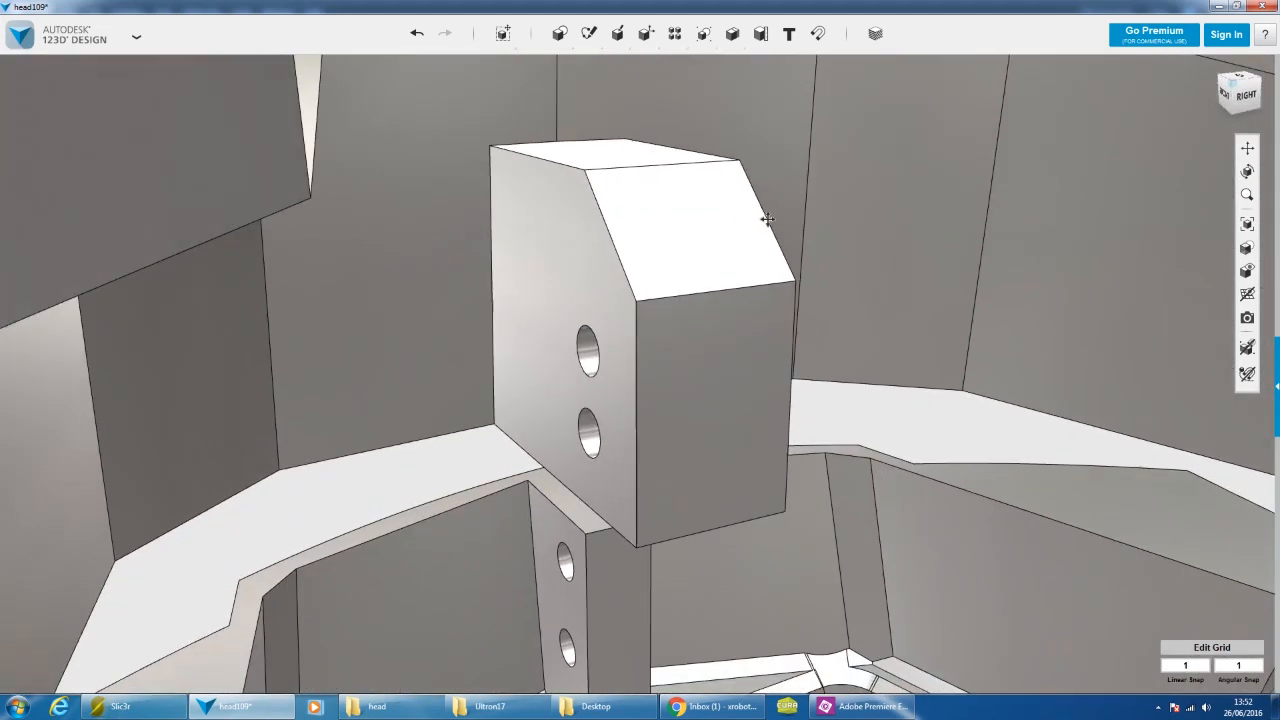
pyautogui.moveTo(655, 420); pyautogui.dragTo(689, 446, button='right')
pyautogui.moveTo(689, 446); pyautogui.dragTo(759, 220, button='middle')
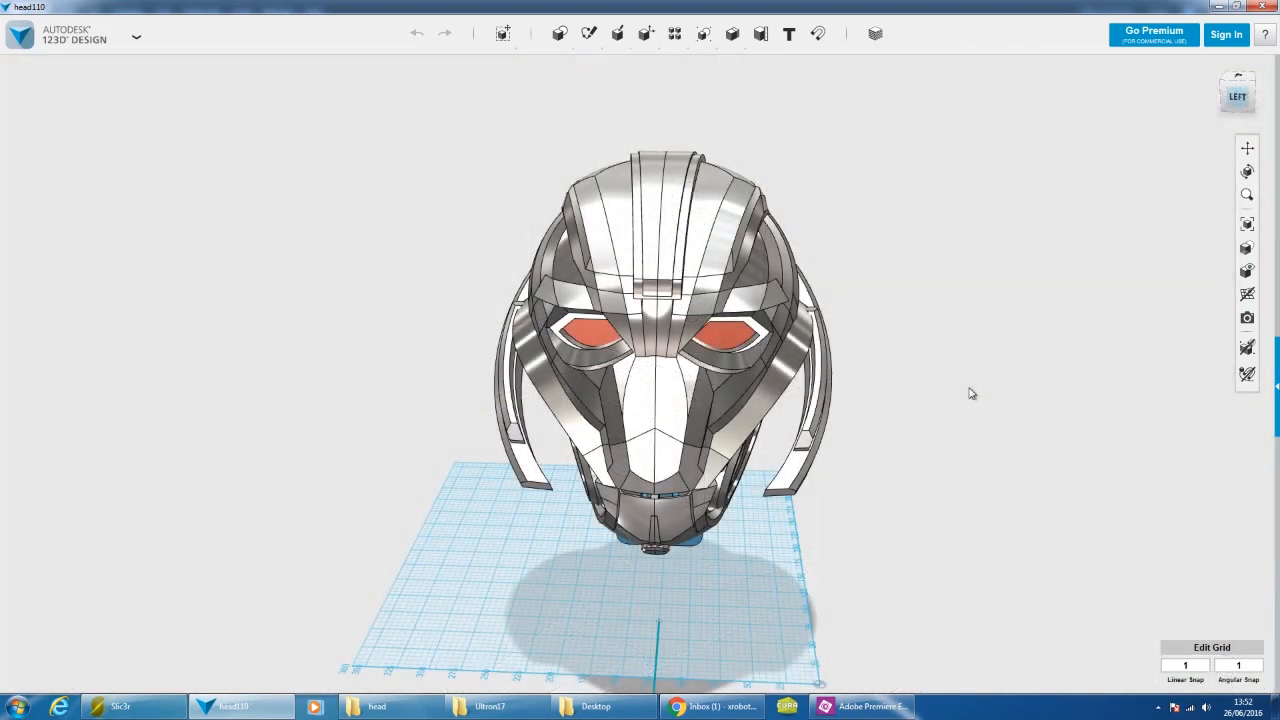
# - Hide one half of the head's top panel in head110 to view the opening beneath, and restore the panel
pyautogui.moveTo(970, 393); pyautogui.dragTo(980, 369, button='right')
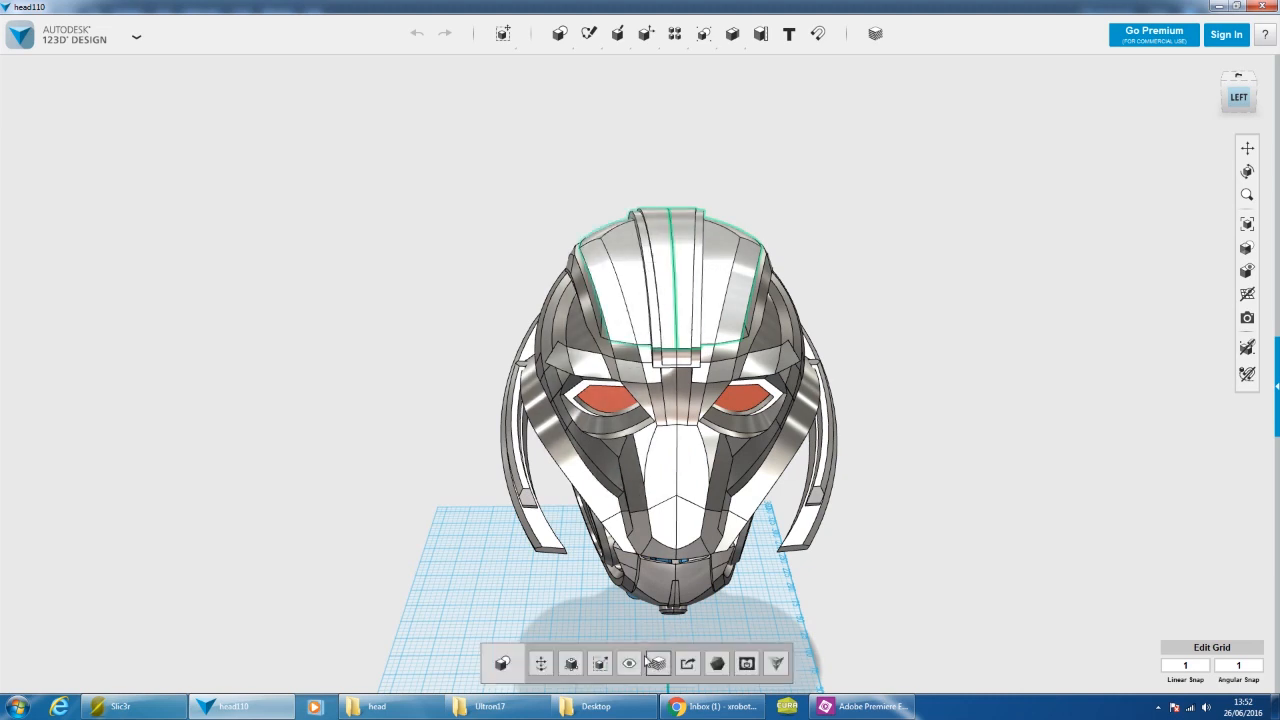
pyautogui.click(632, 662)
pyautogui.moveTo(883, 306); pyautogui.dragTo(878, 280, button='right')
pyautogui.scroll(5, 582, 258)
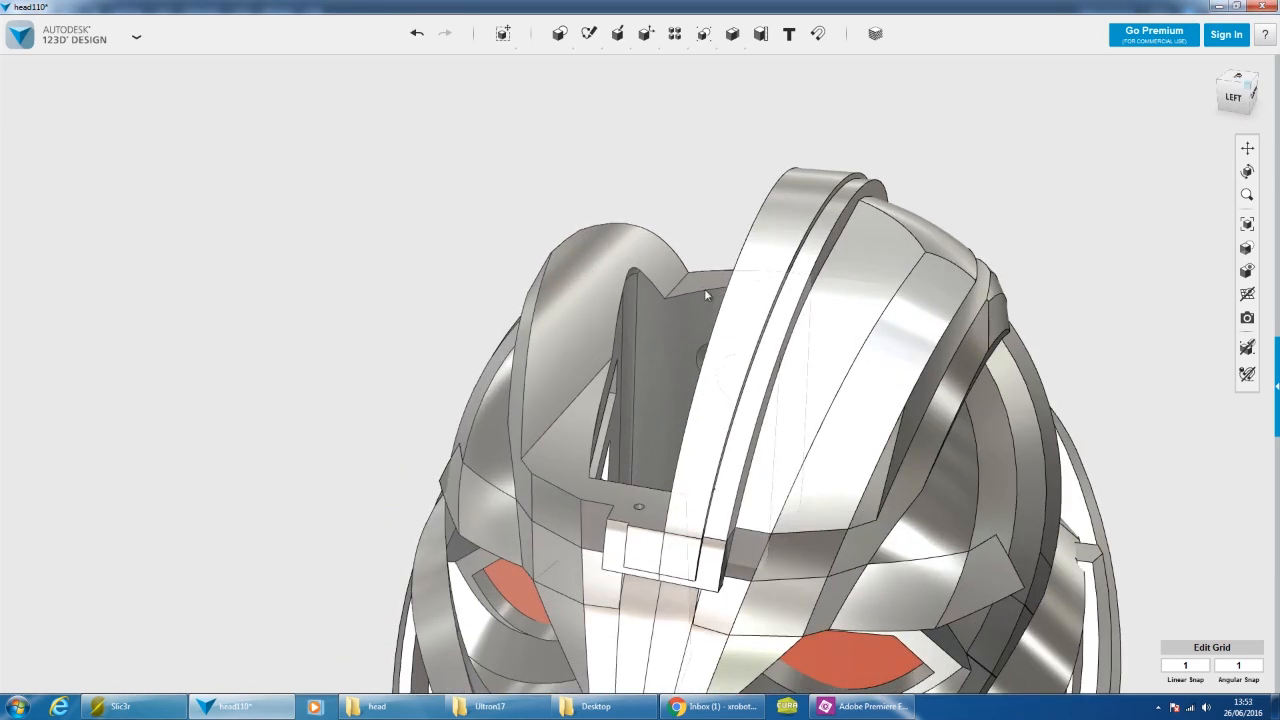
pyautogui.scroll(8, 972, 321)
pyautogui.moveTo(955, 320); pyautogui.dragTo(662, 213, button='right')
pyautogui.scroll(-10, 800, 316)
pyautogui.hotkey('ctrl', 'z')
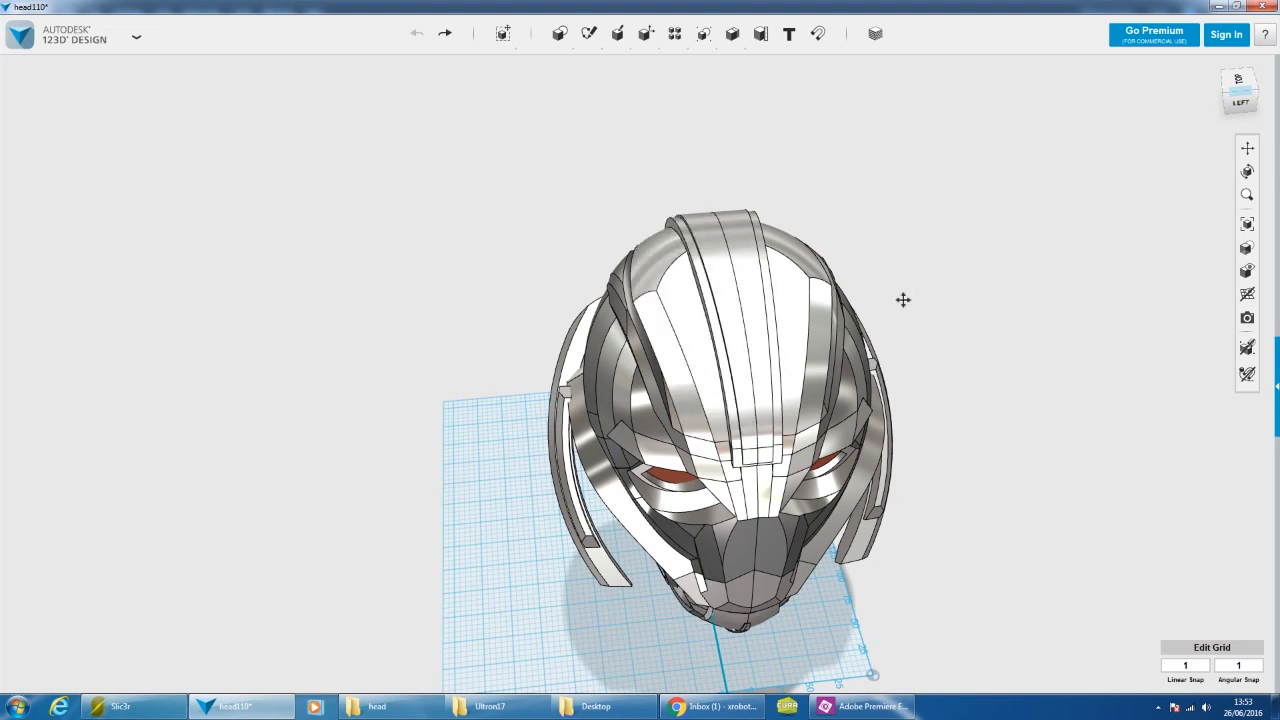
# - Hide the half top panel again and examine the screw hole in the rear rim of the opening
pyautogui.moveTo(903, 300); pyautogui.dragTo(900, 303, button='right')
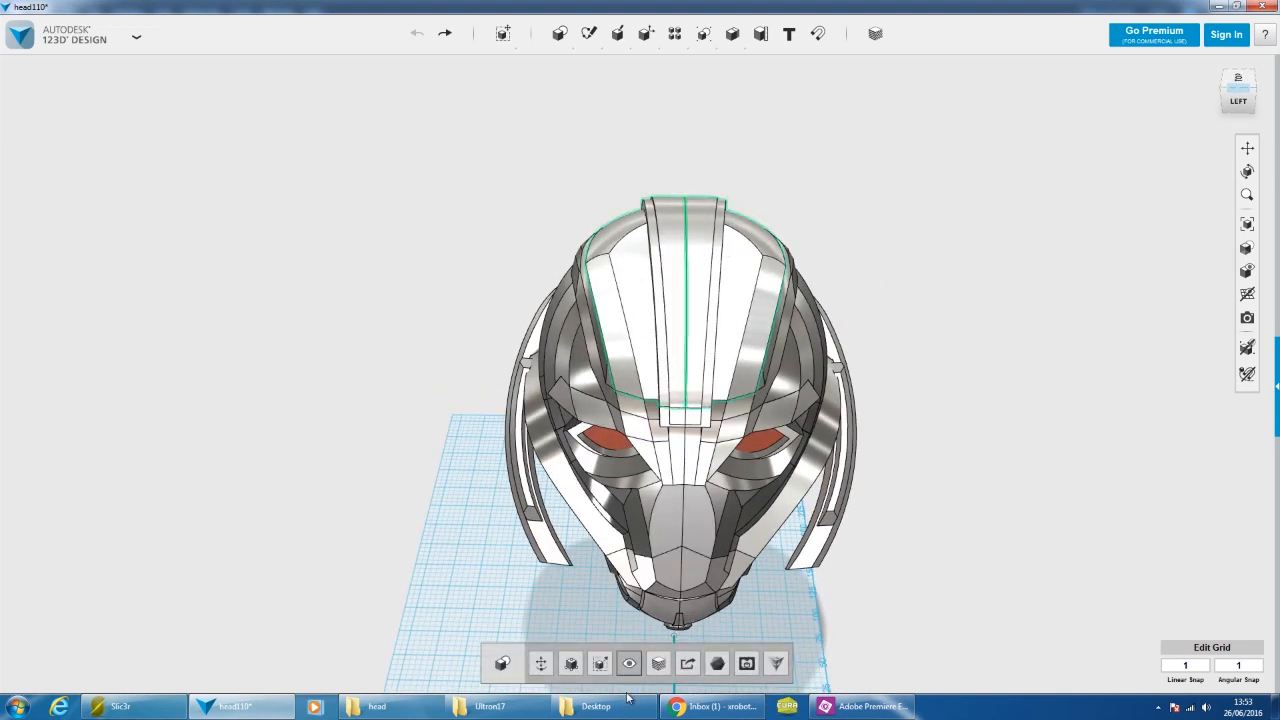
pyautogui.click(629, 665)
pyautogui.moveTo(745, 327)
pyautogui.mouseDown(button='right')
pyautogui.moveTo(749, 369)
pyautogui.moveTo(753, 334)
pyautogui.mouseUp(button='right')
pyautogui.scroll(2, 599, 231)
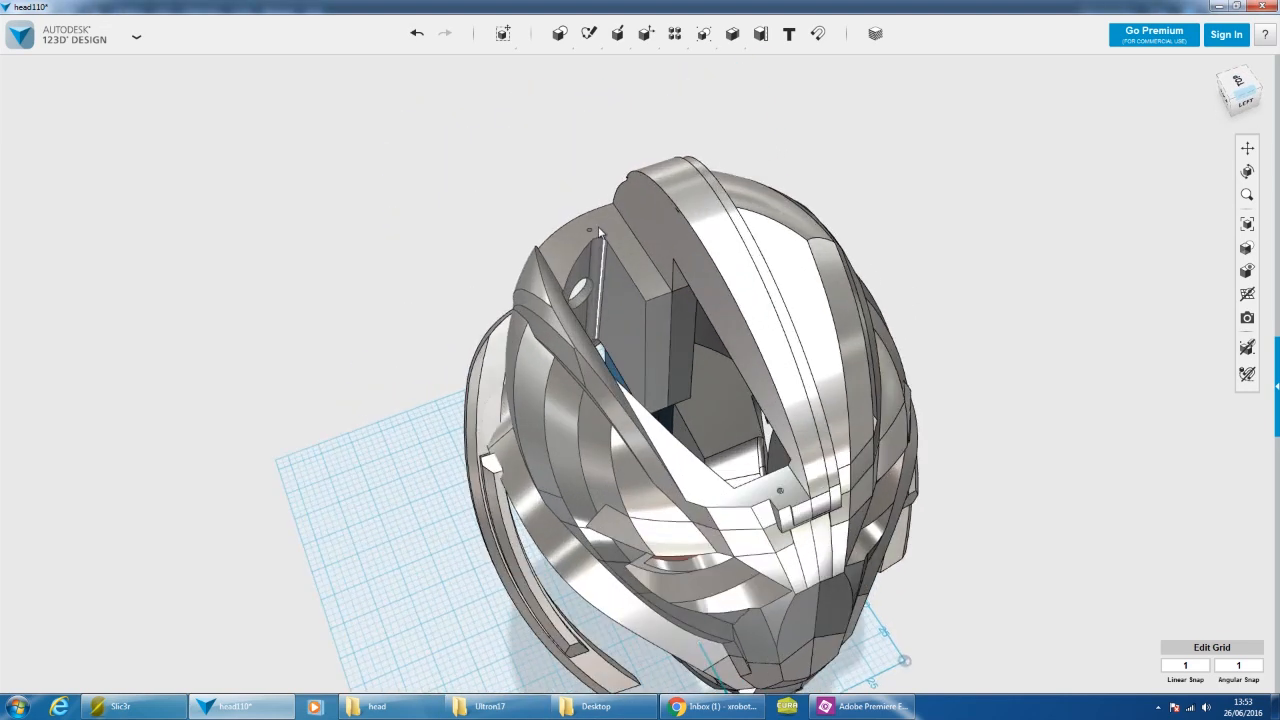
pyautogui.scroll(5, 598, 226)
pyautogui.click(590, 231)
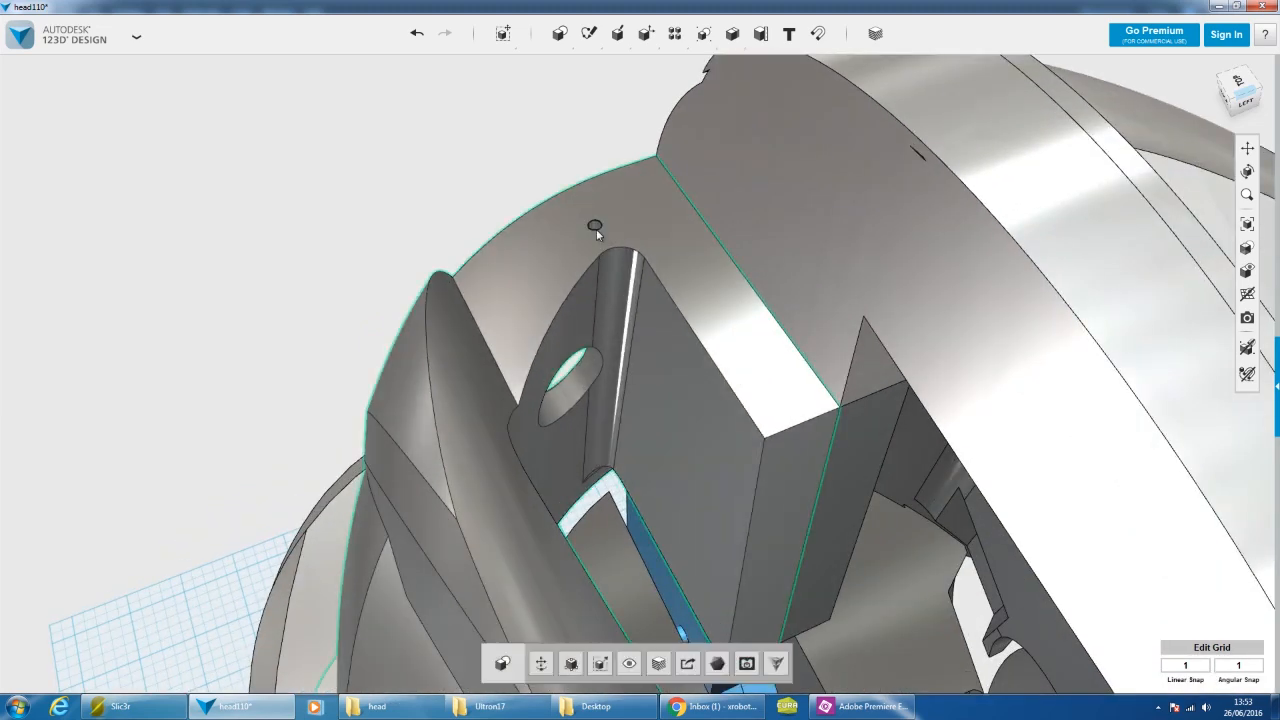
pyautogui.scroll(-7, 595, 229)
pyautogui.moveTo(1037, 382); pyautogui.dragTo(1006, 243, button='right')
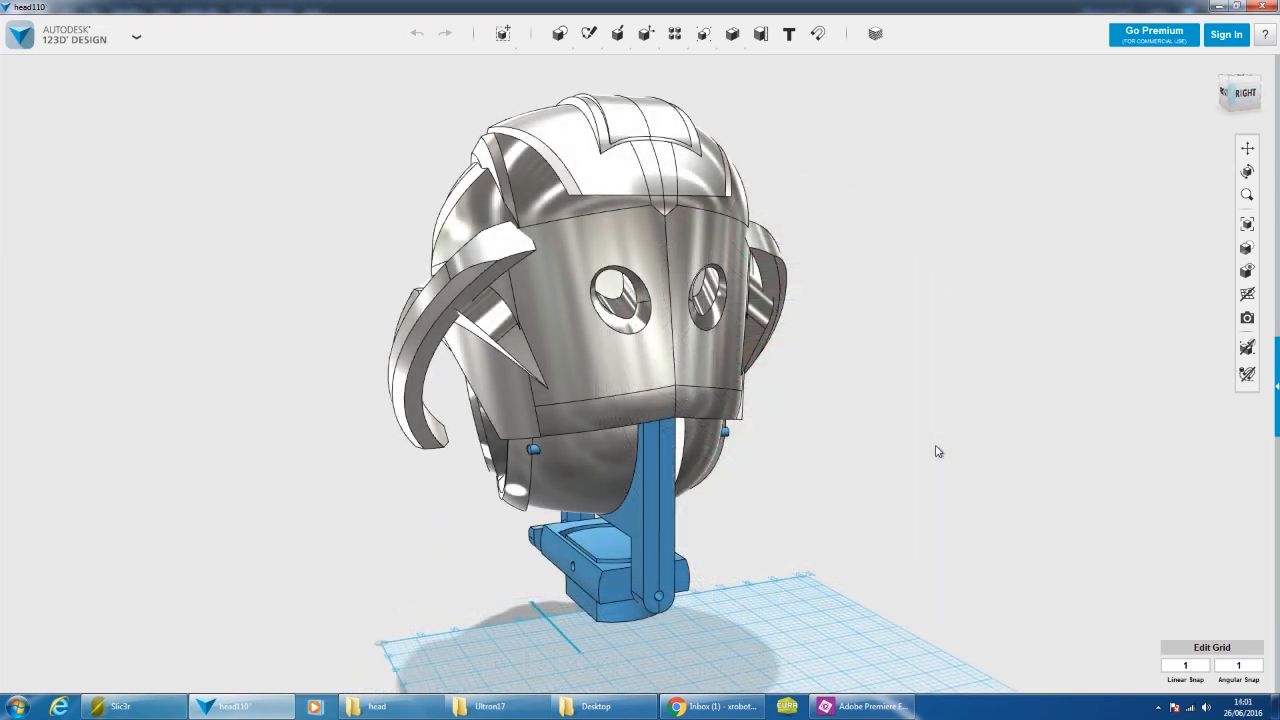
# - Examine the back of the complete head, including its two round openings and the curved ear pieces
pyautogui.moveTo(951, 450); pyautogui.dragTo(858, 388, button='right')
pyautogui.moveTo(858, 388); pyautogui.dragTo(872, 393, button='middle')
pyautogui.scroll(3, 872, 393)
pyautogui.moveTo(872, 393); pyautogui.dragTo(828, 403, button='right')
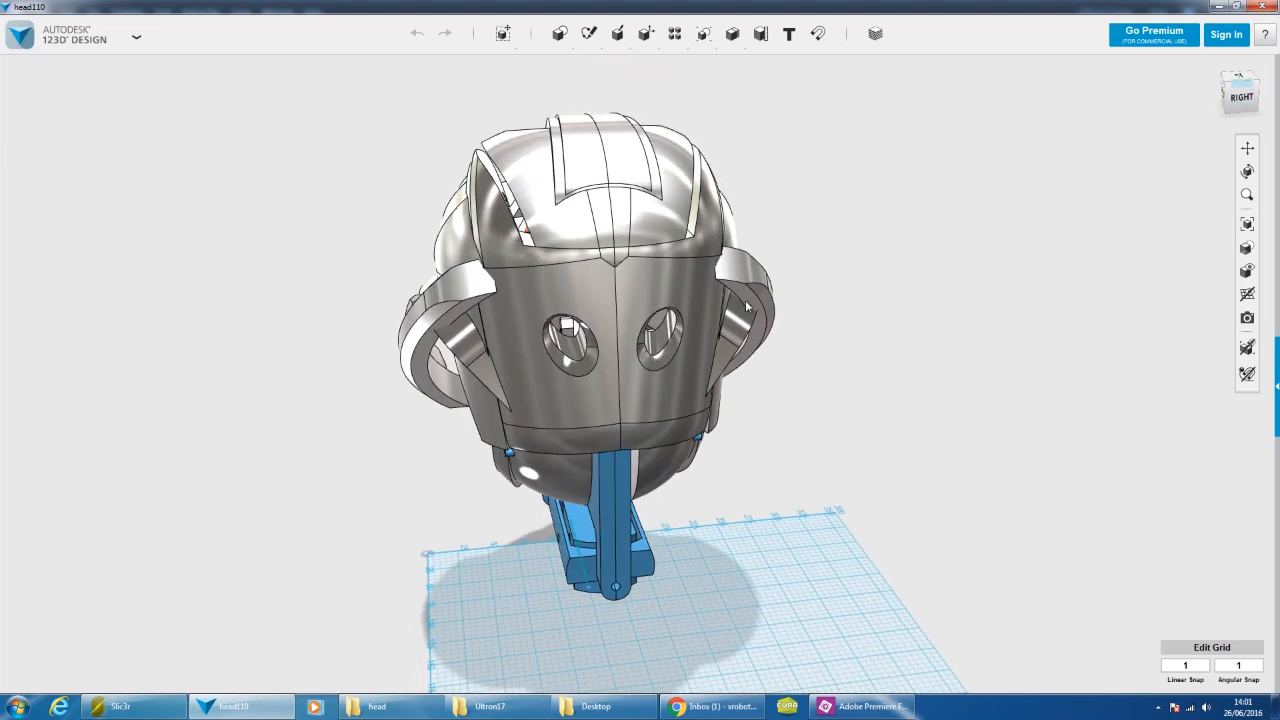
pyautogui.moveTo(709, 453); pyautogui.dragTo(763, 386, button='right')
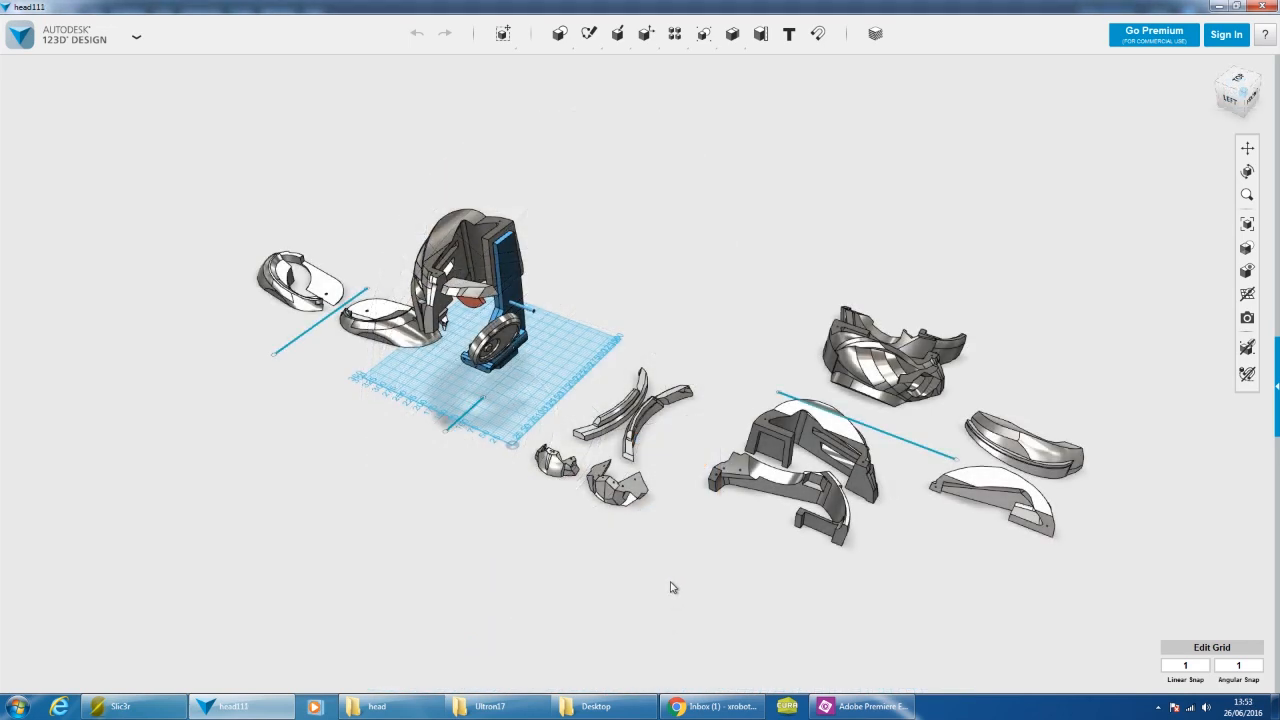
# - Survey the separated head parts laid out beside the remaining assembly in head111
pyautogui.moveTo(671, 587); pyautogui.dragTo(629, 529, button='right')
pyautogui.scroll(5, 652, 403)
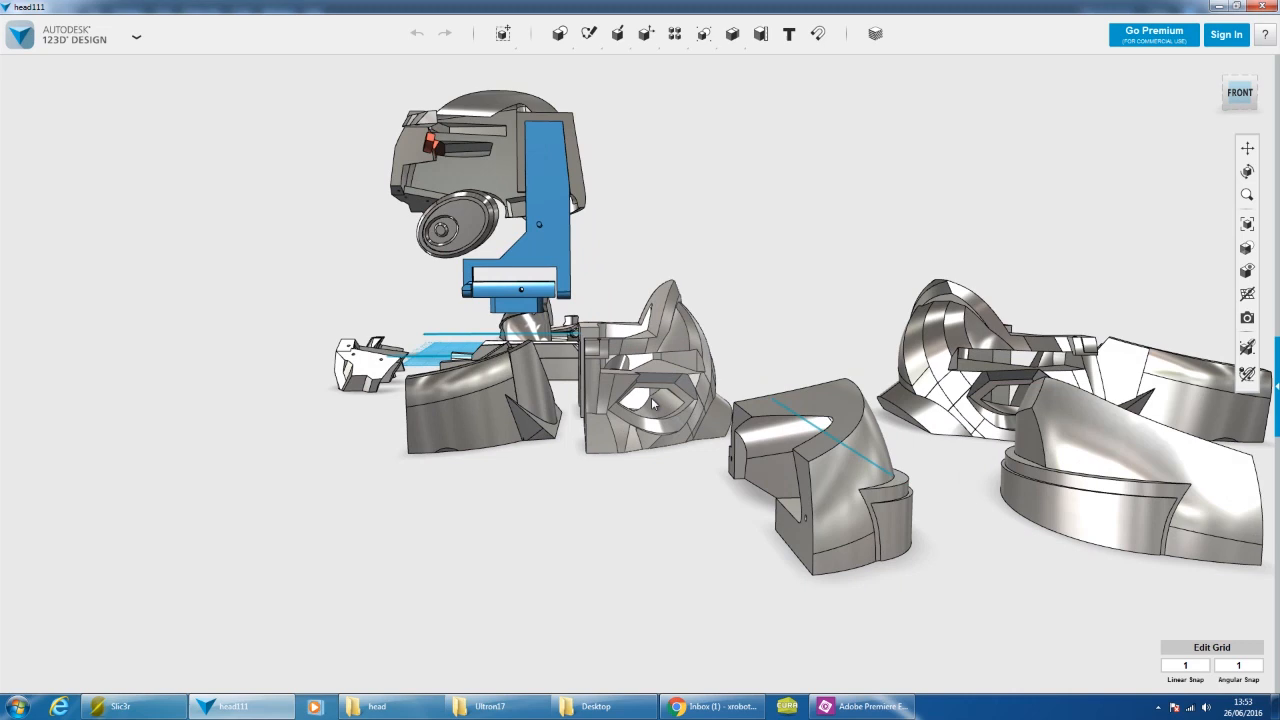
pyautogui.scroll(2, 652, 403)
pyautogui.scroll(-2, 643, 417)
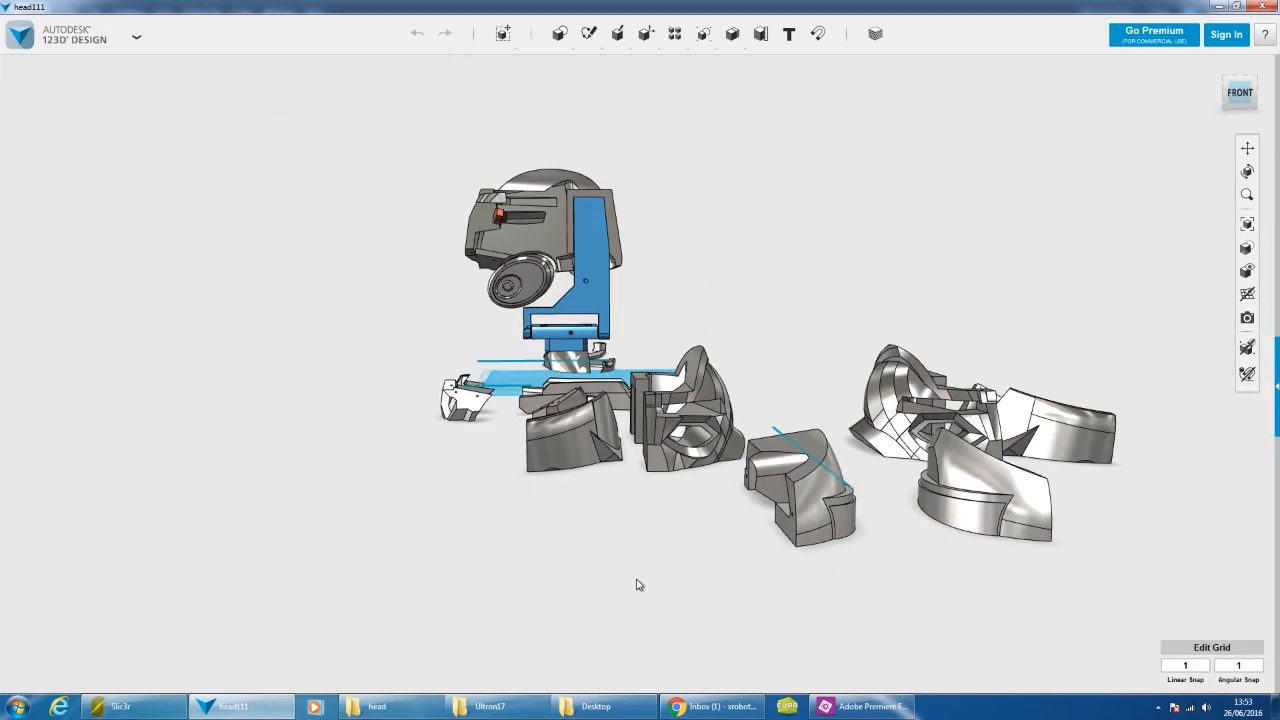
pyautogui.moveTo(640, 585); pyautogui.dragTo(640, 593, button='right')
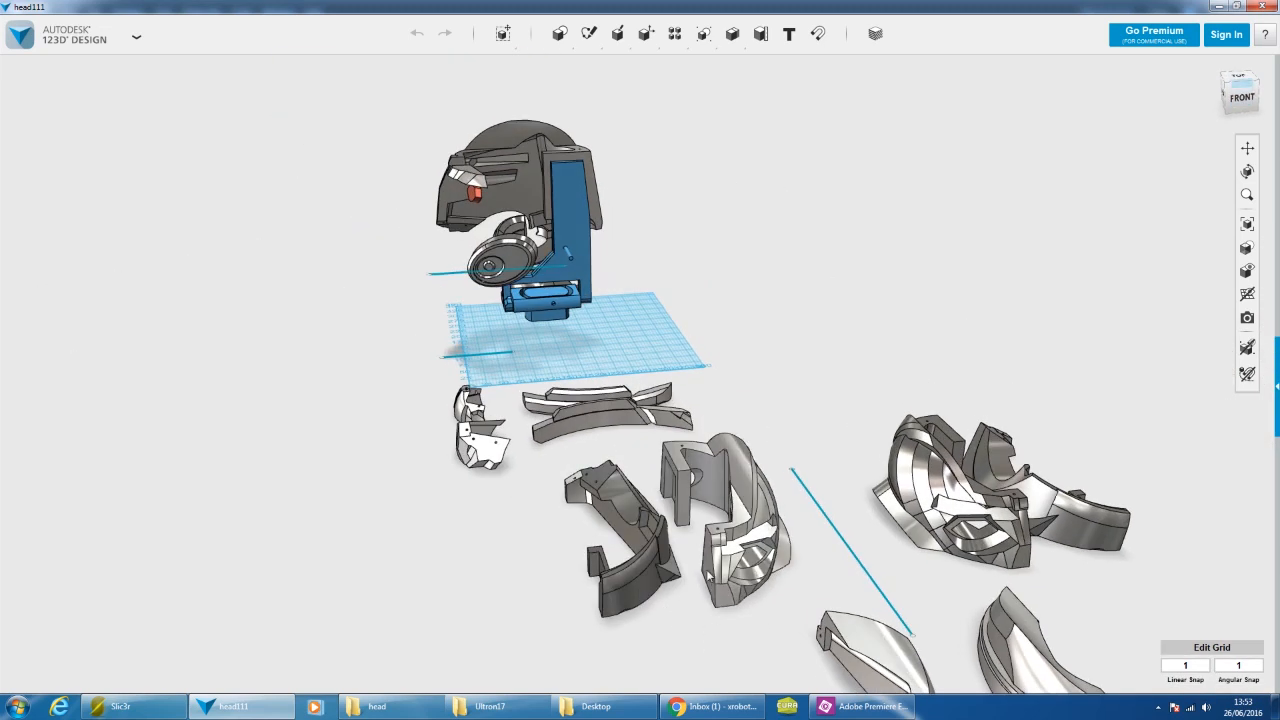
# - Examine the separated half face section with the eye socket and the neighbouring lower rear section
pyautogui.click(700, 589)
pyautogui.click(710, 575)
pyautogui.scroll(4, 706, 562)
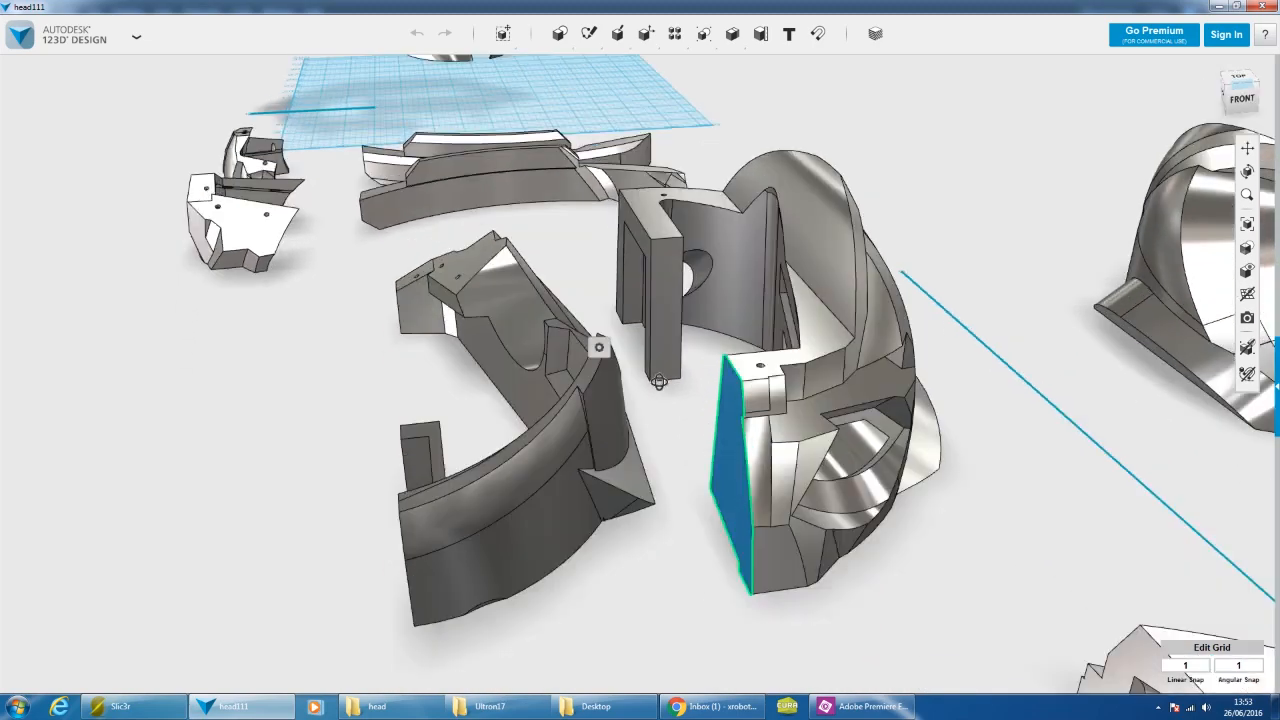
pyautogui.moveTo(659, 381); pyautogui.dragTo(901, 438, button='right')
pyautogui.moveTo(1043, 455); pyautogui.dragTo(846, 450, button='right')
pyautogui.click(780, 470)
pyautogui.scroll(-6, 760, 450)
pyautogui.moveTo(760, 420); pyautogui.dragTo(646, 406, button='right')
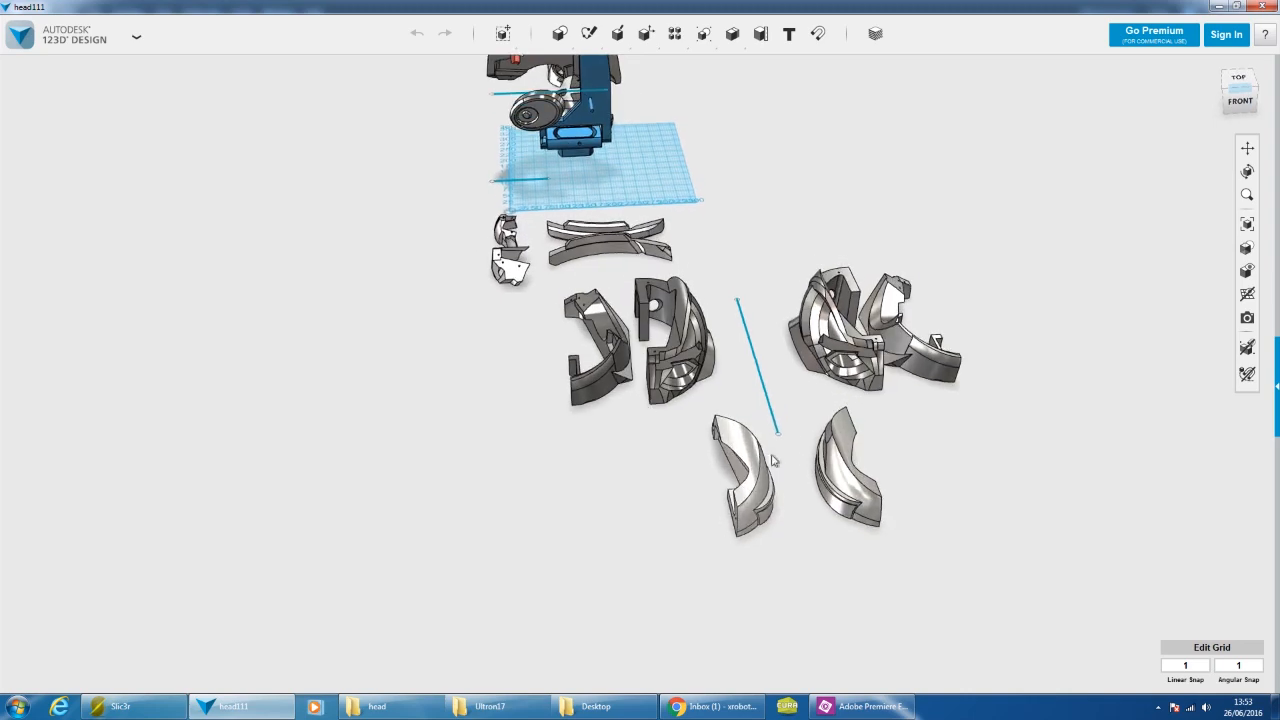
# - Examine the separated top panel halves, the two jaw halves and the blue neck assembly
pyautogui.click(843, 473)
pyautogui.moveTo(843, 473); pyautogui.dragTo(665, 457, button='right')
pyautogui.scroll(4, 513, 373)
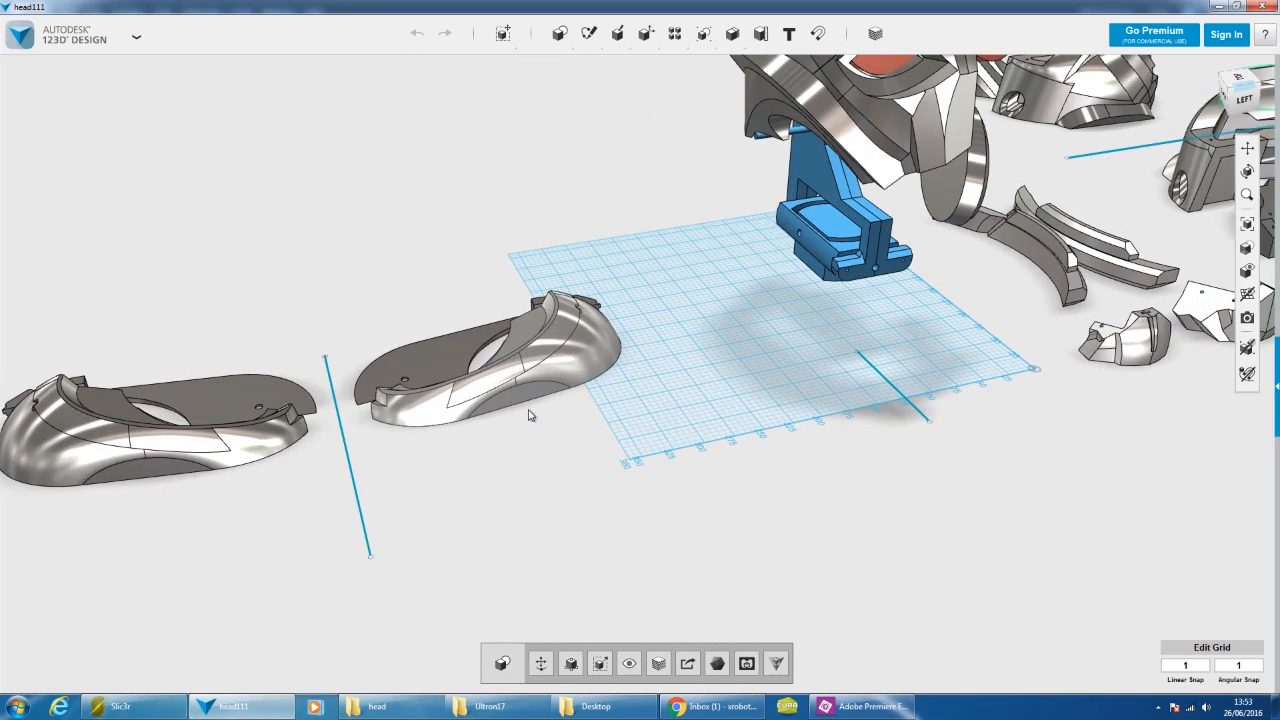
pyautogui.moveTo(529, 414); pyautogui.dragTo(877, 242, button='right')
pyautogui.moveTo(838, 430); pyautogui.dragTo(880, 479, button='right')
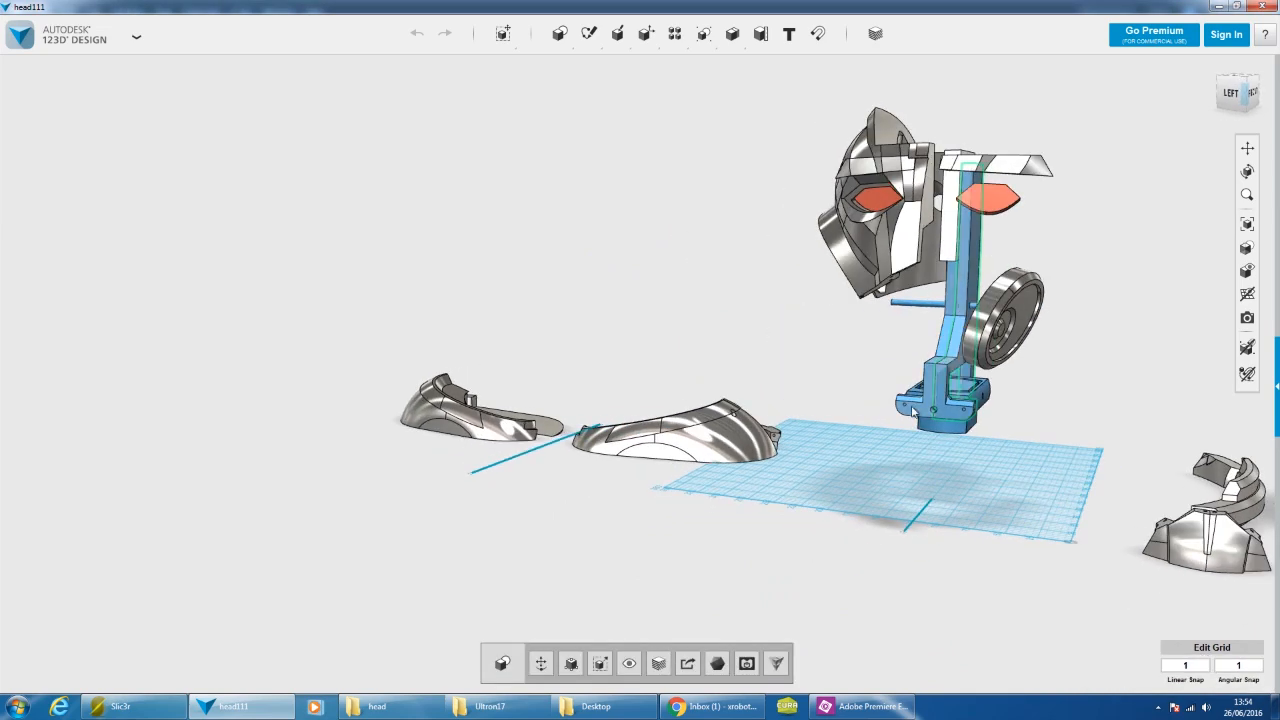
pyautogui.moveTo(952, 413); pyautogui.dragTo(668, 418, button='right')
pyautogui.scroll(2, 668, 418)
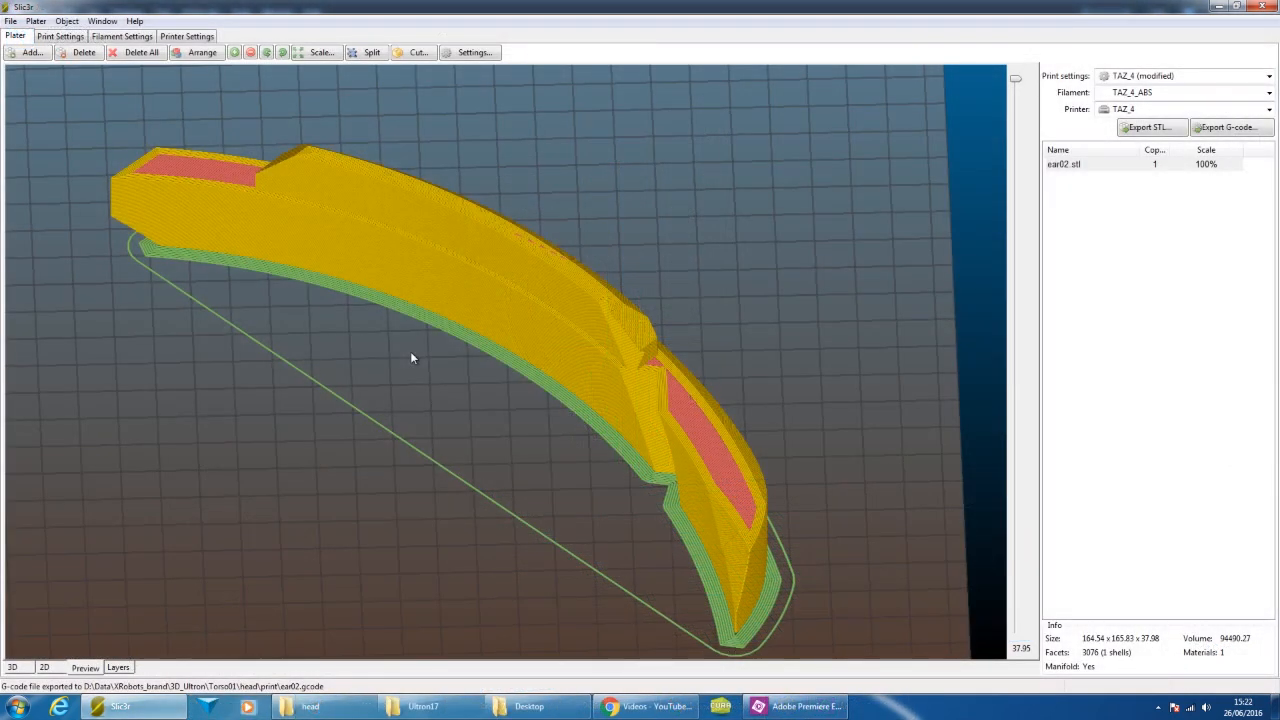
# - Review the layer, perimeter and infill print settings for ear02.stl in Slic3r
pyautogui.click(55, 36)
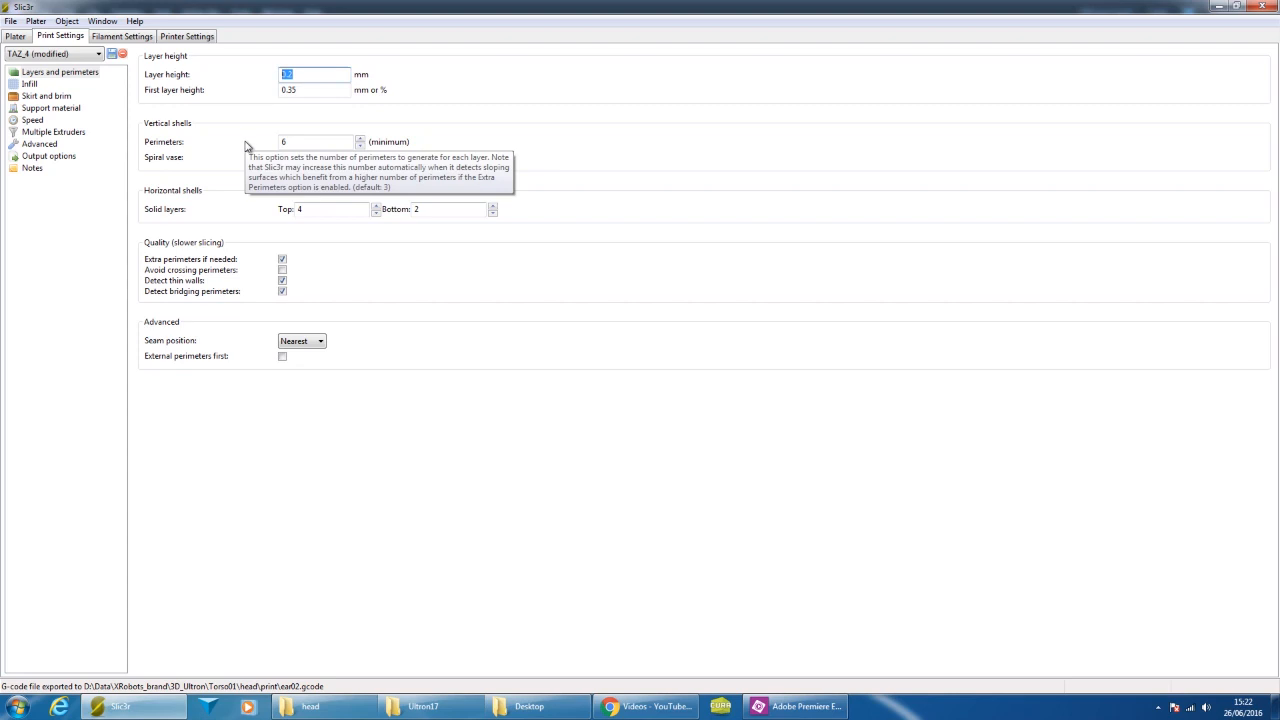
pyautogui.click(277, 141)
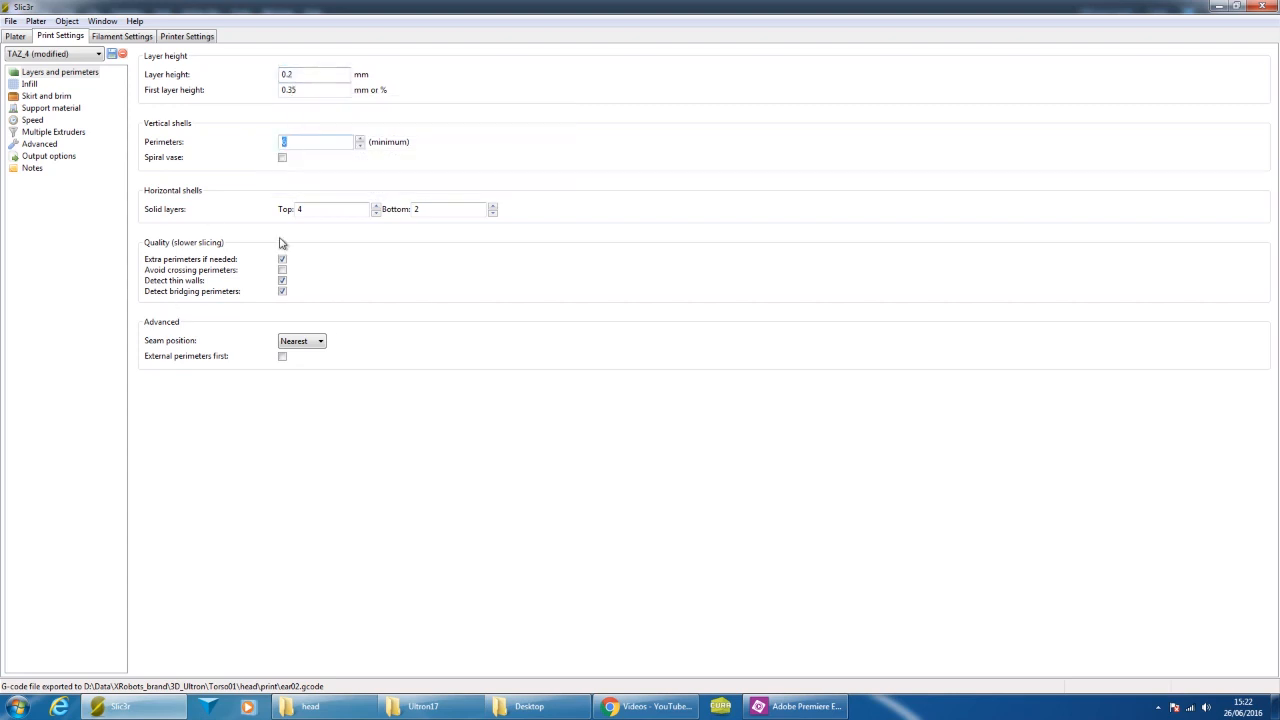
pyautogui.click(30, 84)
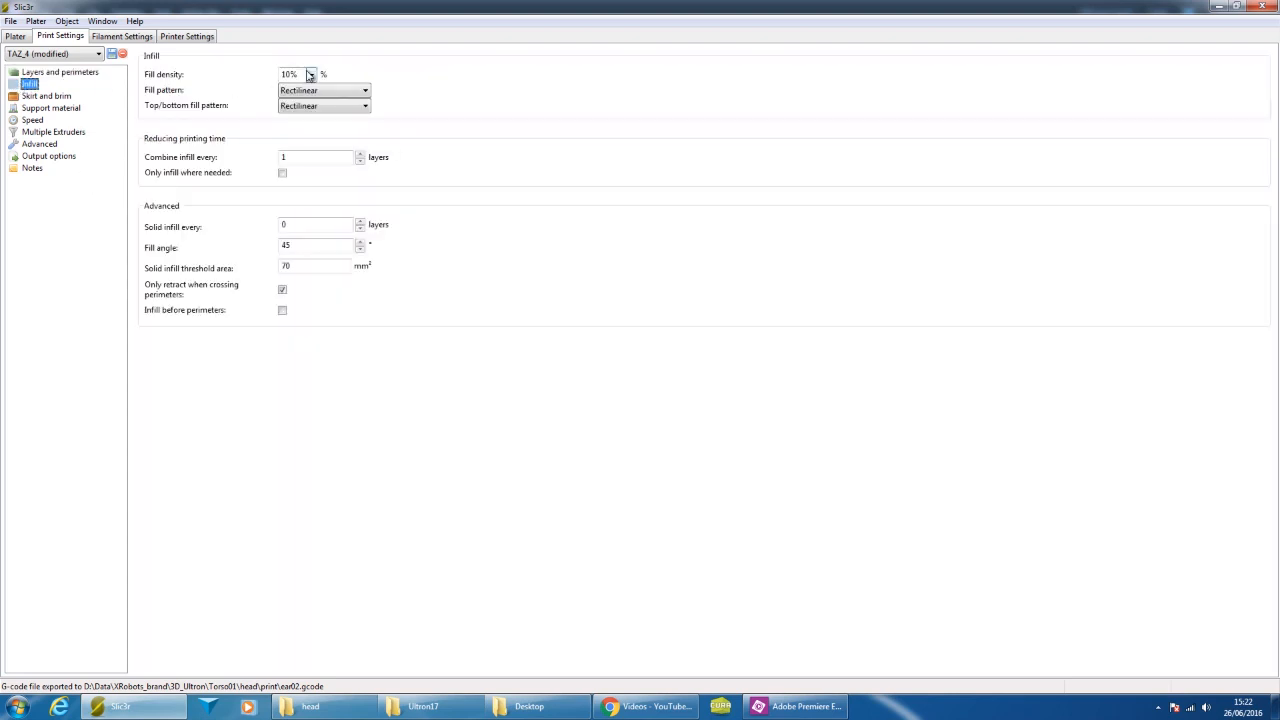
# - Lower the toolpath preview of ear02.stl to the 6.75 mm layer to examine its perimeters and sparse infill
pyautogui.click(15, 36)
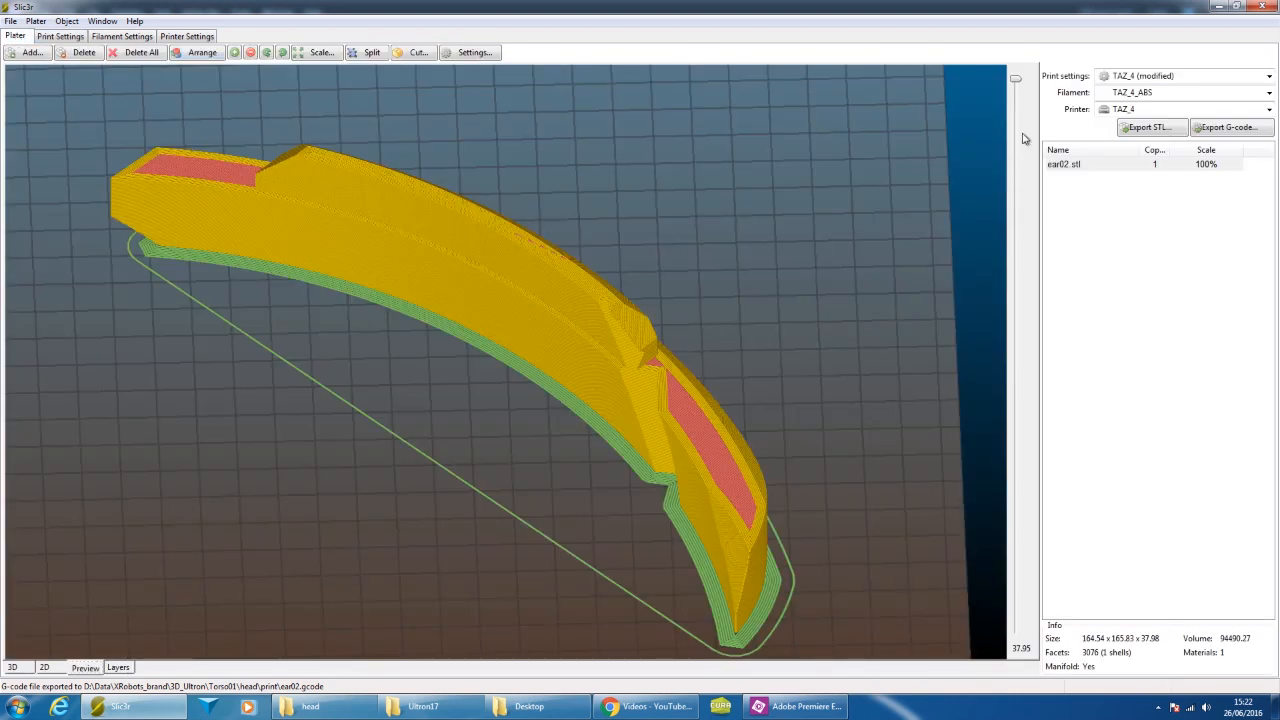
pyautogui.moveTo(1010, 265); pyautogui.dragTo(1008, 537)
pyautogui.scroll(6, 603, 360)
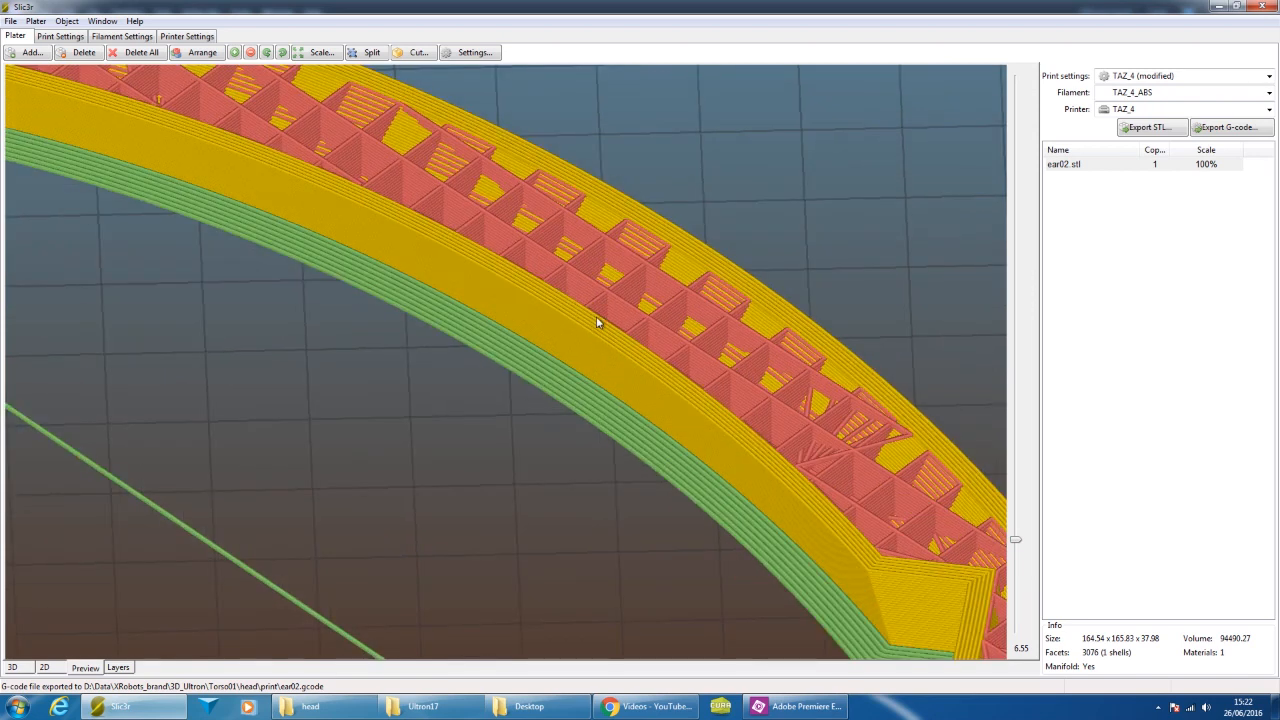
pyautogui.moveTo(1014, 545)
pyautogui.mouseDown()
pyautogui.moveTo(1014, 607)
pyautogui.moveTo(1022, 541)
pyautogui.mouseUp()
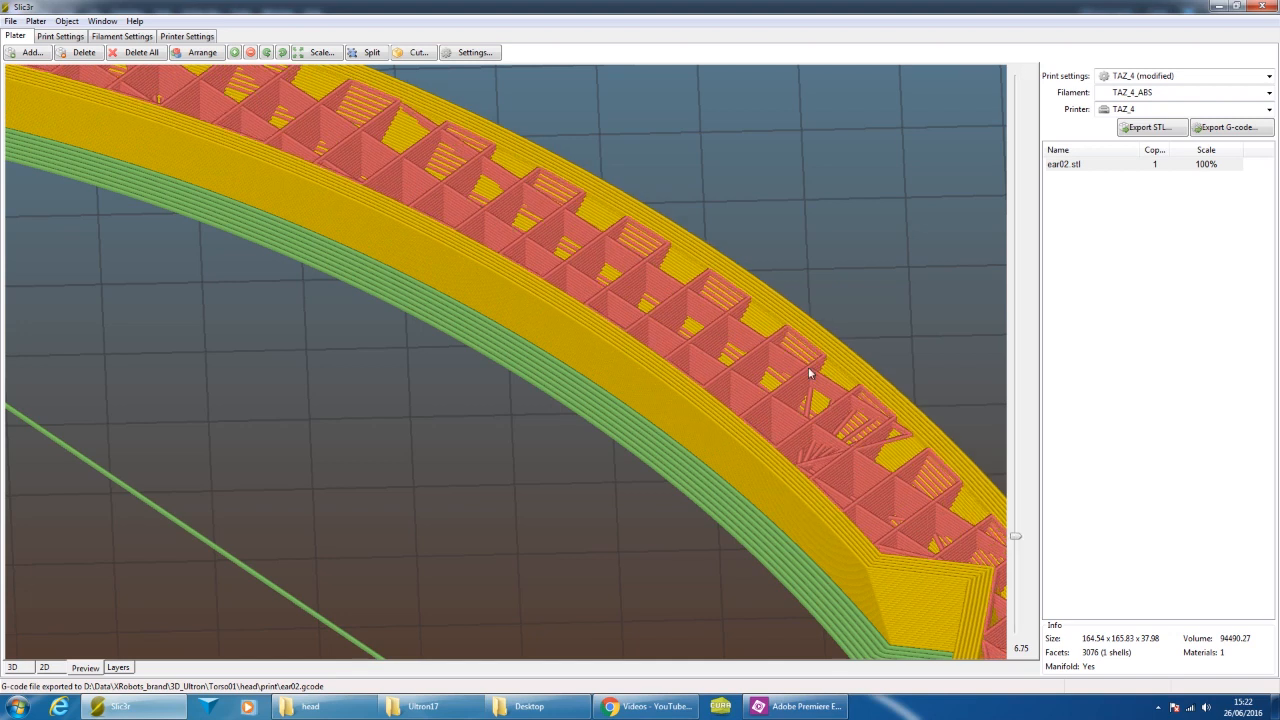
# - Raise the toolpath preview through the upper layers to 34.95 mm to examine the infill beneath the top surface
pyautogui.moveTo(1018, 539); pyautogui.dragTo(999, 147)
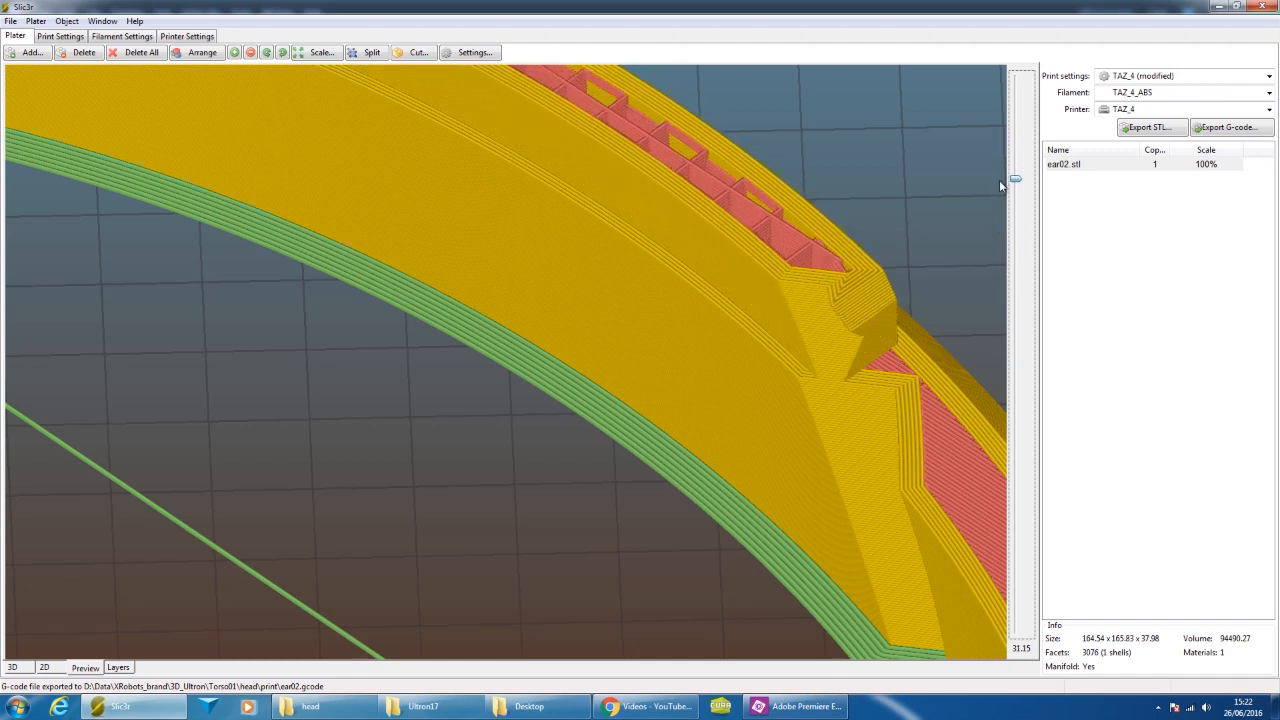
pyautogui.scroll(-5, 845, 226)
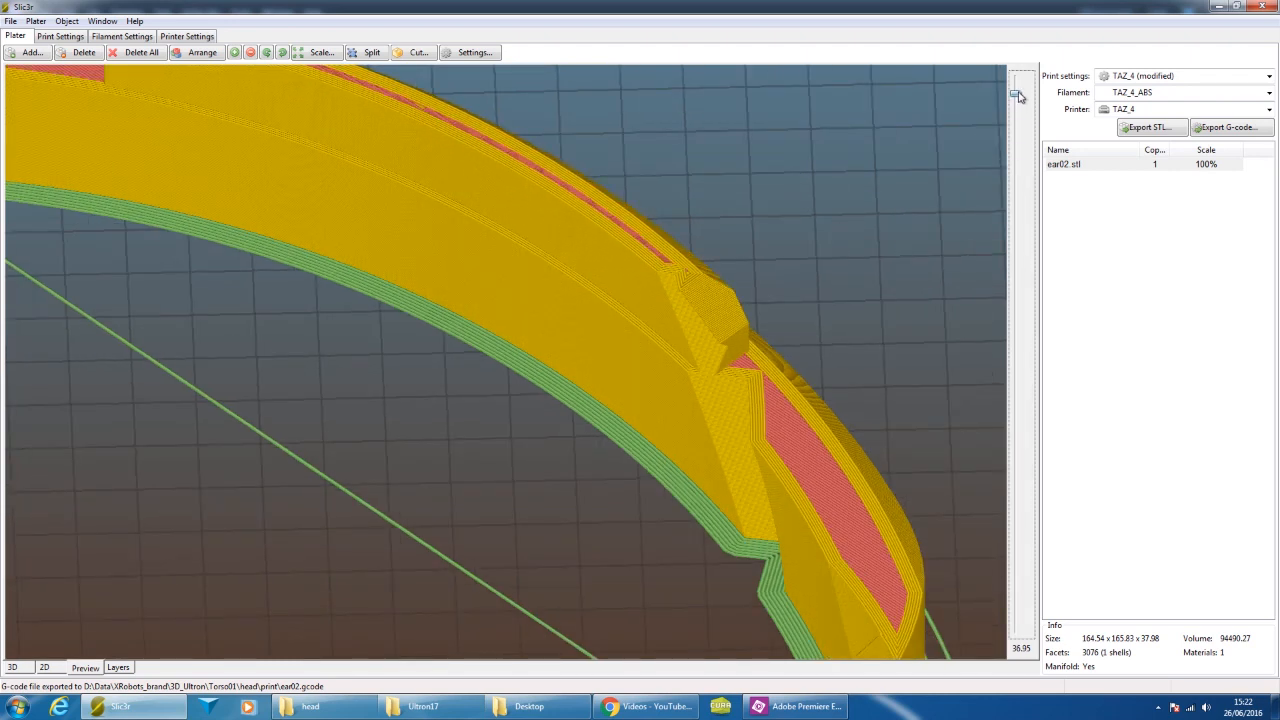
pyautogui.moveTo(993, 317); pyautogui.dragTo(1010, 271)
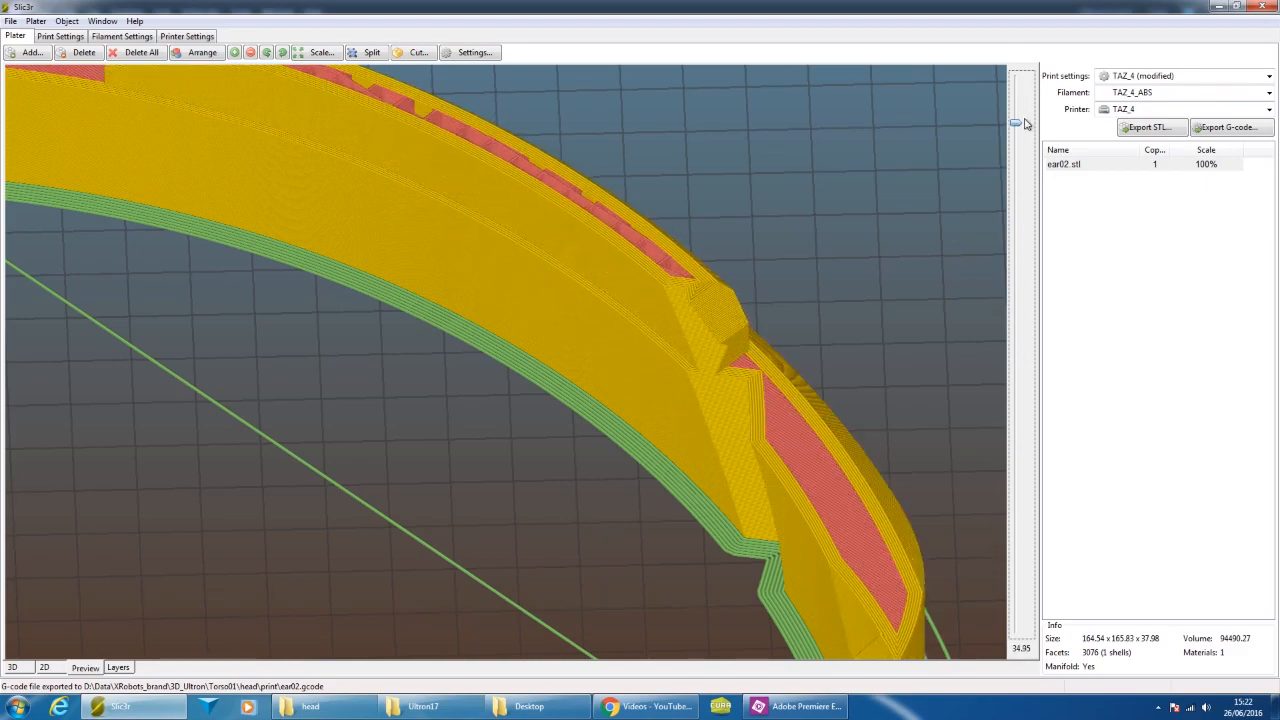